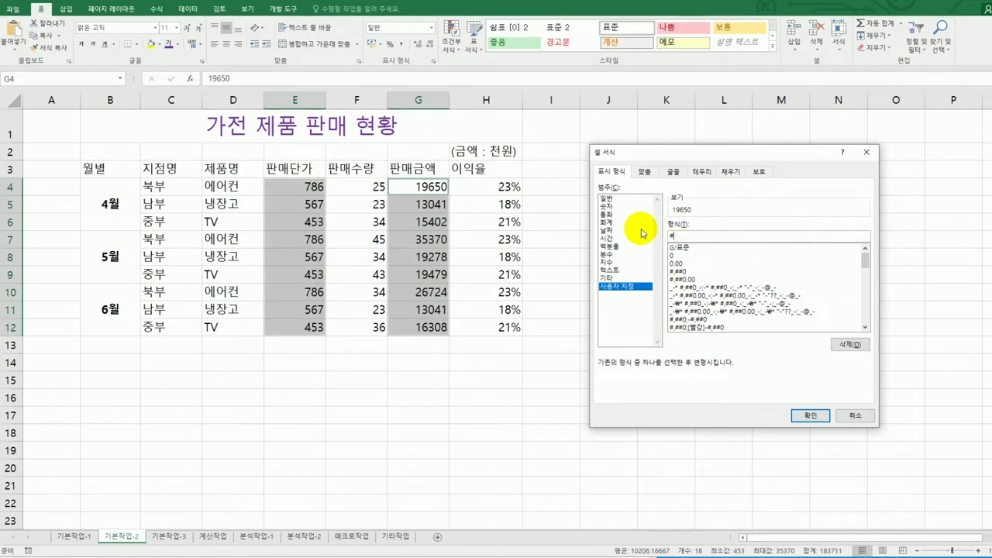
Apply the custom number format #,##0"천원" to the selected 판매단가 and 판매금액 values in E4:E12 and G4:G12
text(,##0)
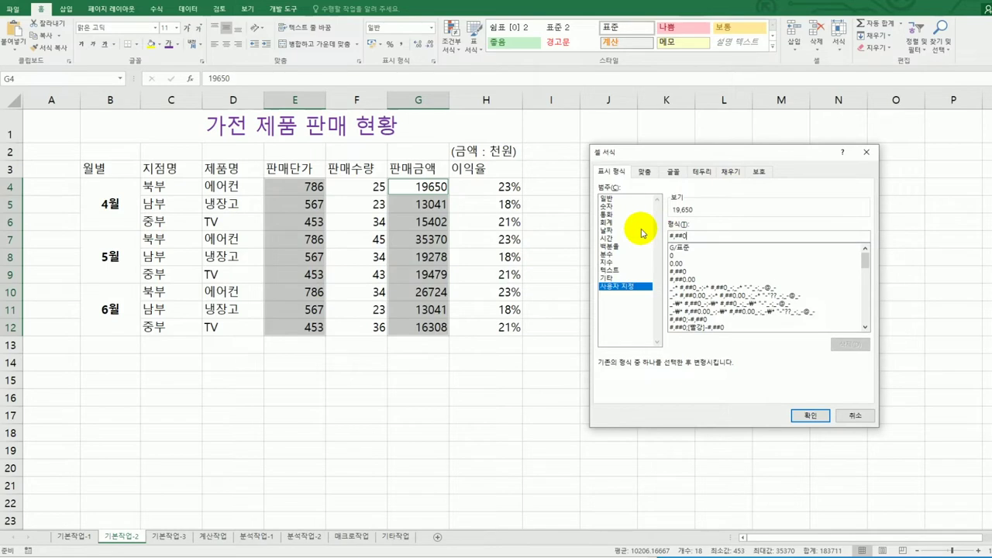
text("천원")
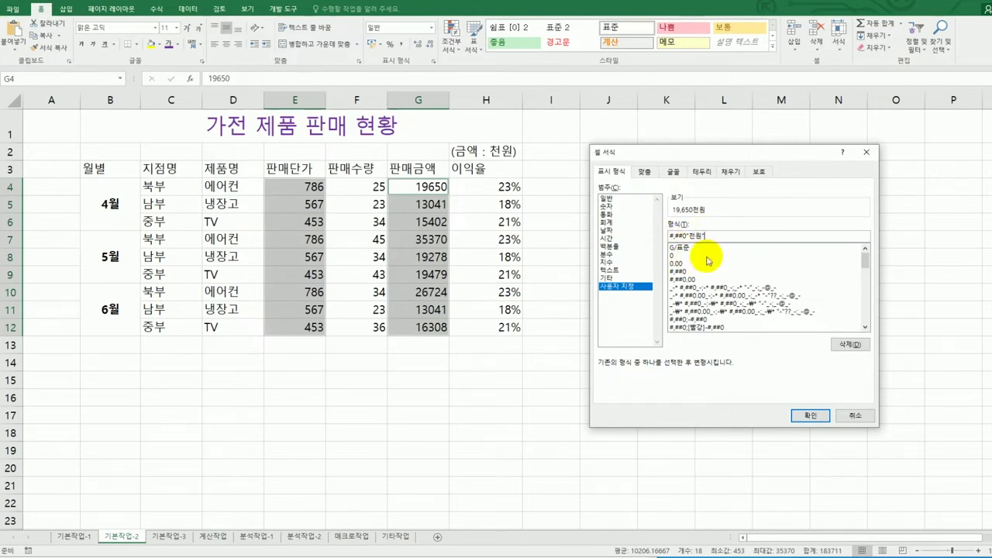
click(810, 416)
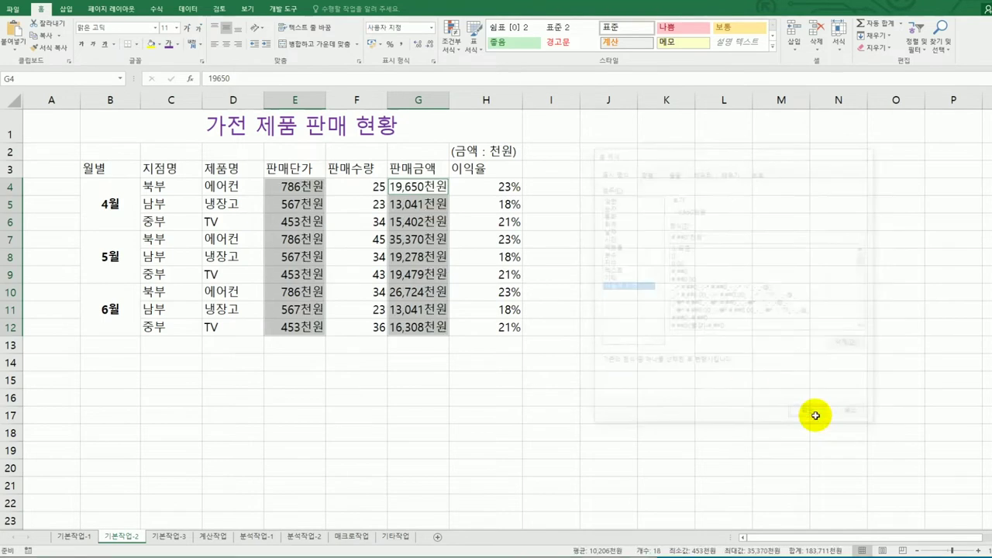
click(427, 327)
Convert the 제품명 heading in cell D3 to the Hanja 製品名
key(alt+Tab)
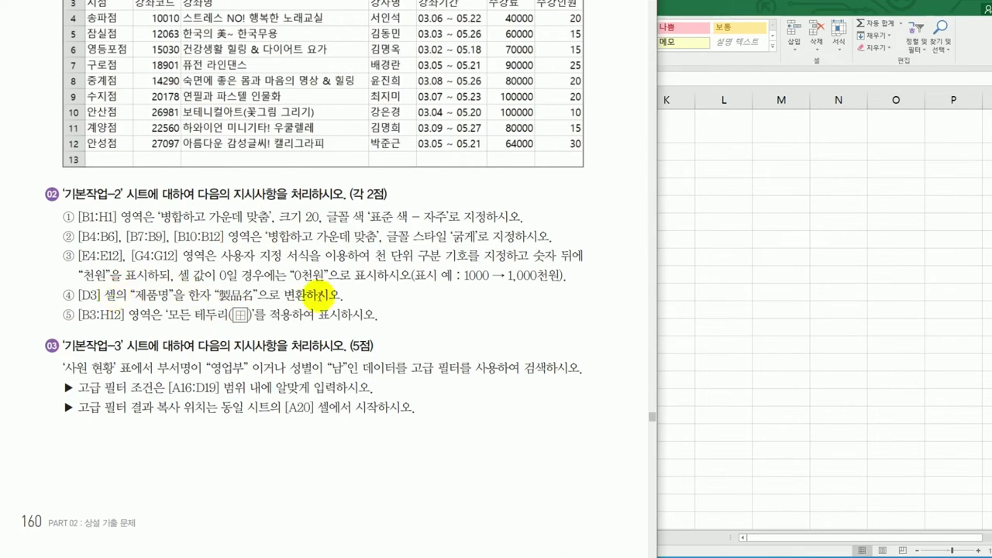
key(alt+Tab)
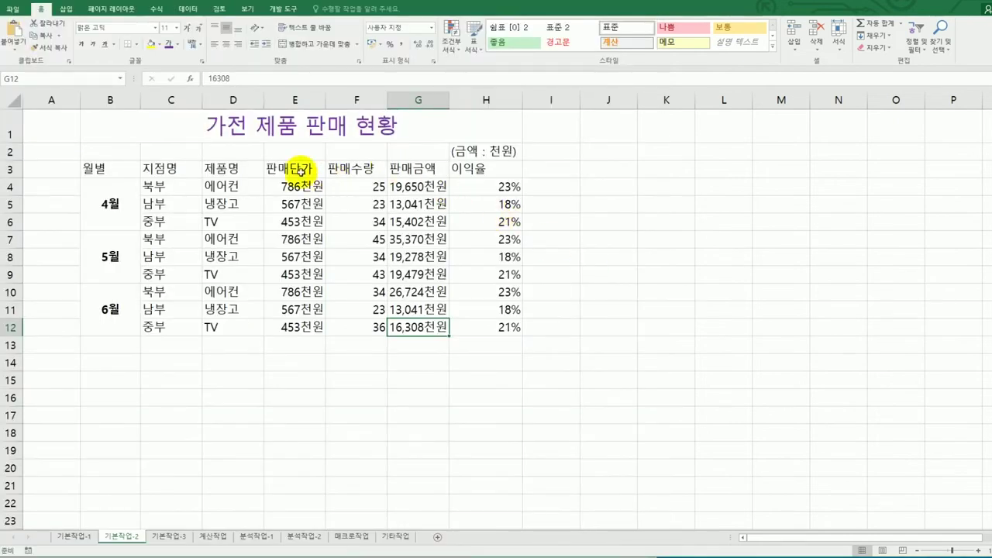
click(244, 168)
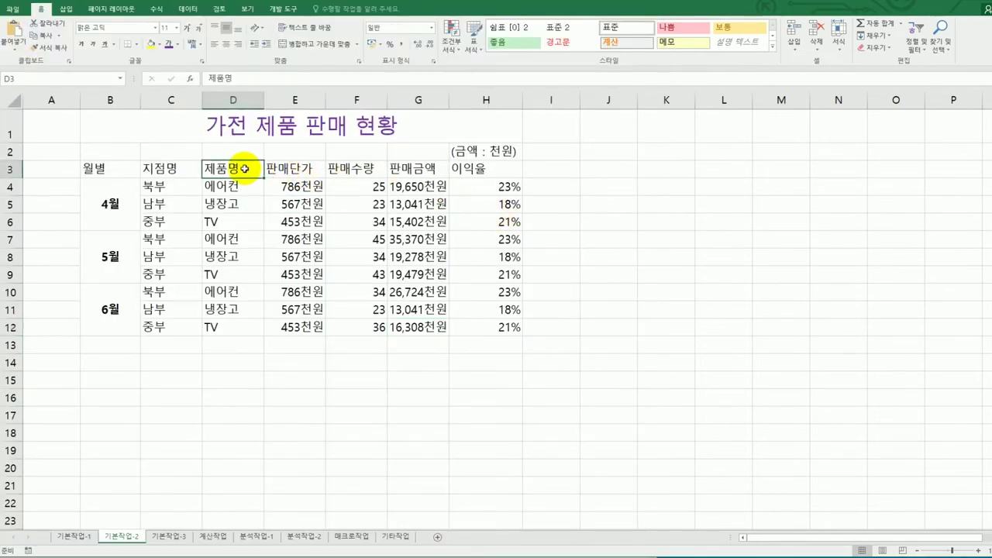
double_click(244, 169)
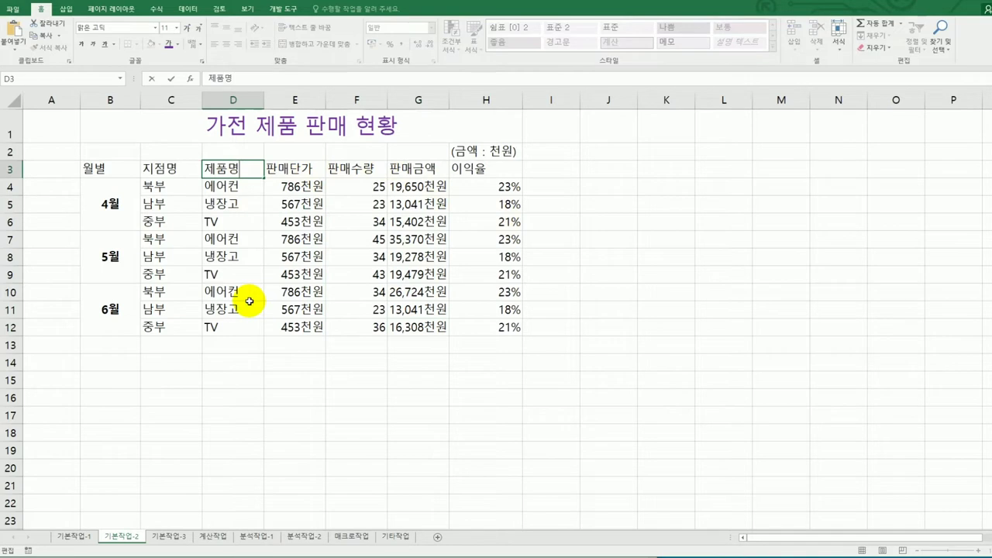
key(Hangul_Hanja)
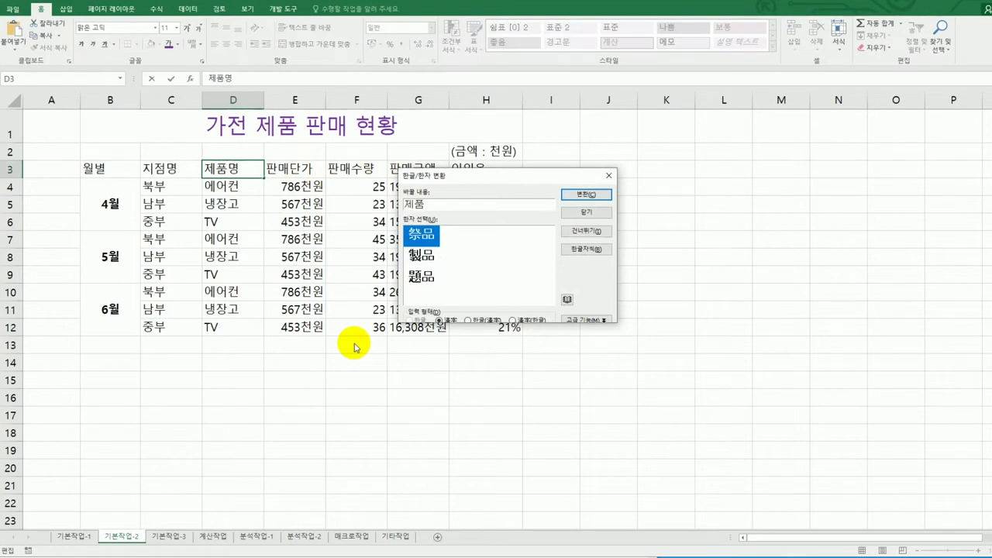
click(423, 257)
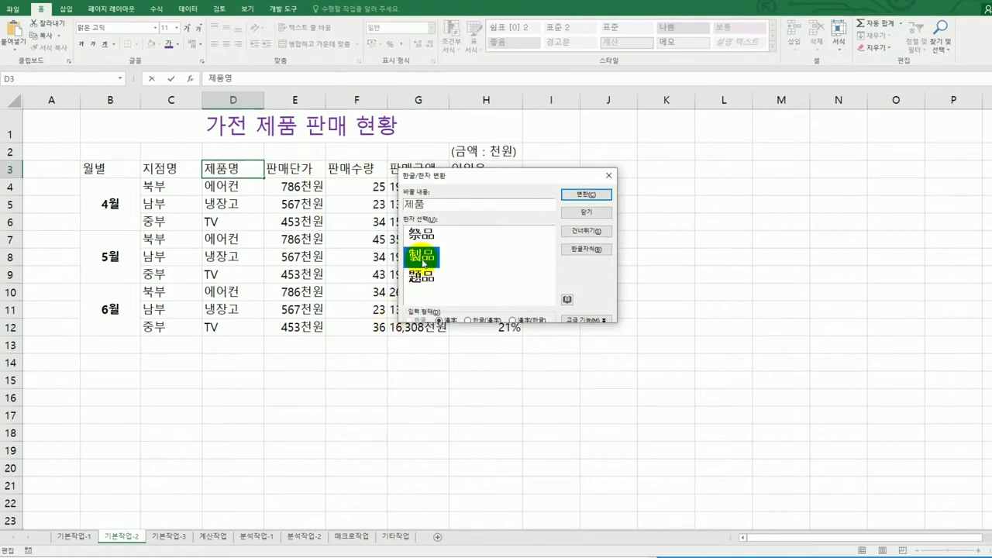
click(604, 195)
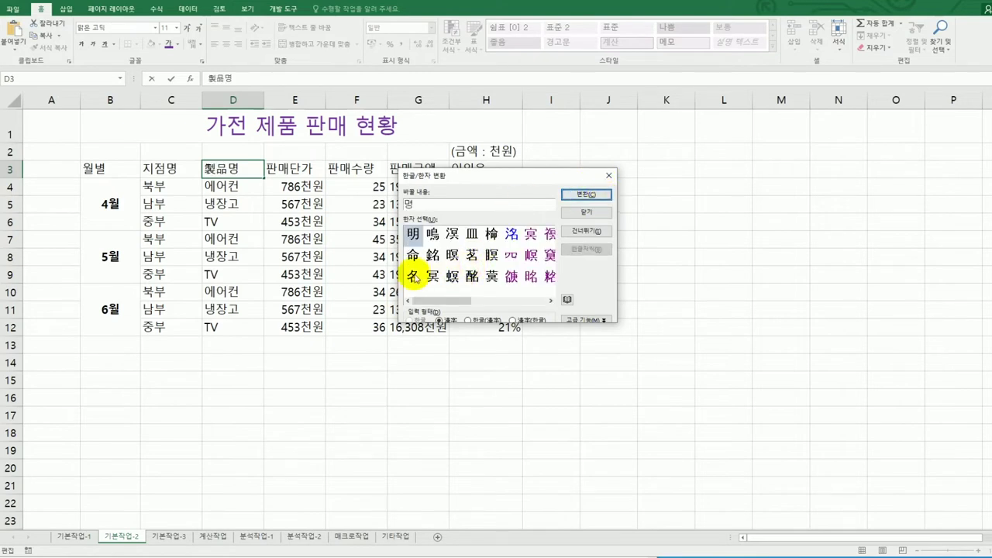
click(414, 277)
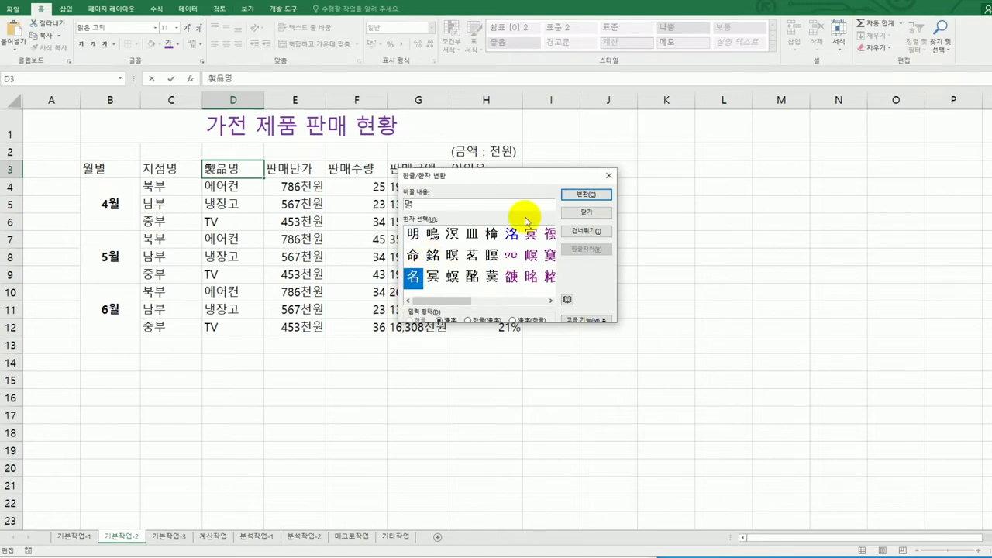
click(582, 195)
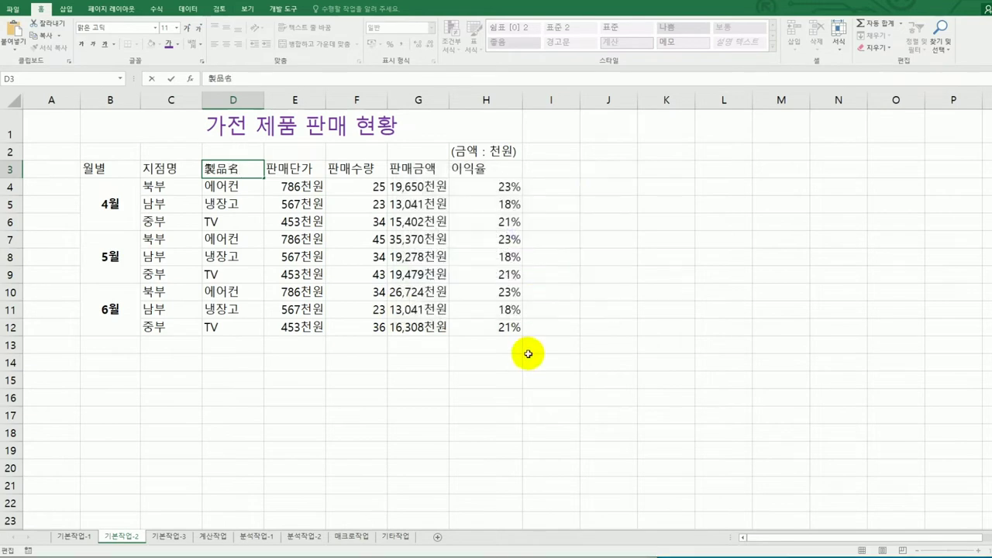
click(270, 396)
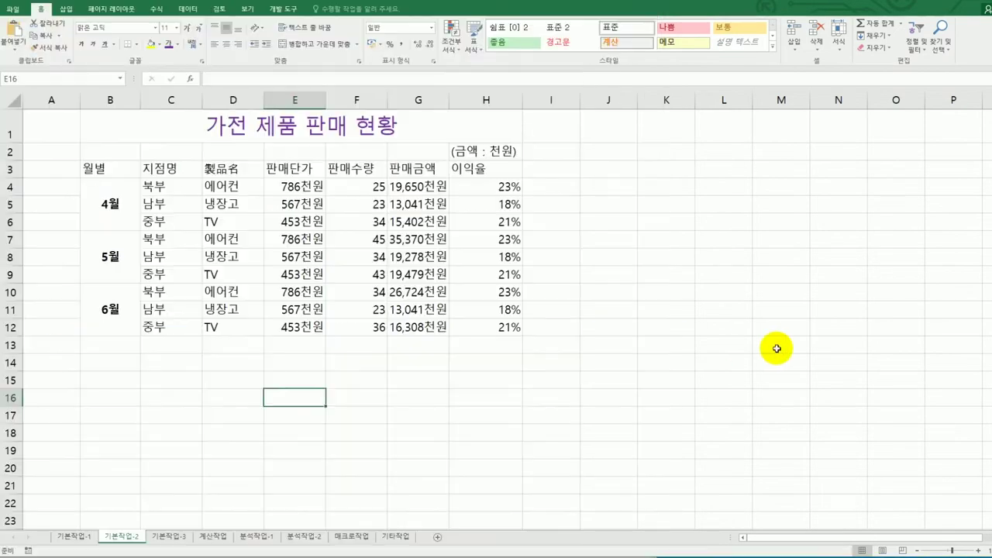
Apply all borders (모든 테두리) to the table range B3:H12
drag(101, 169, 491, 324)
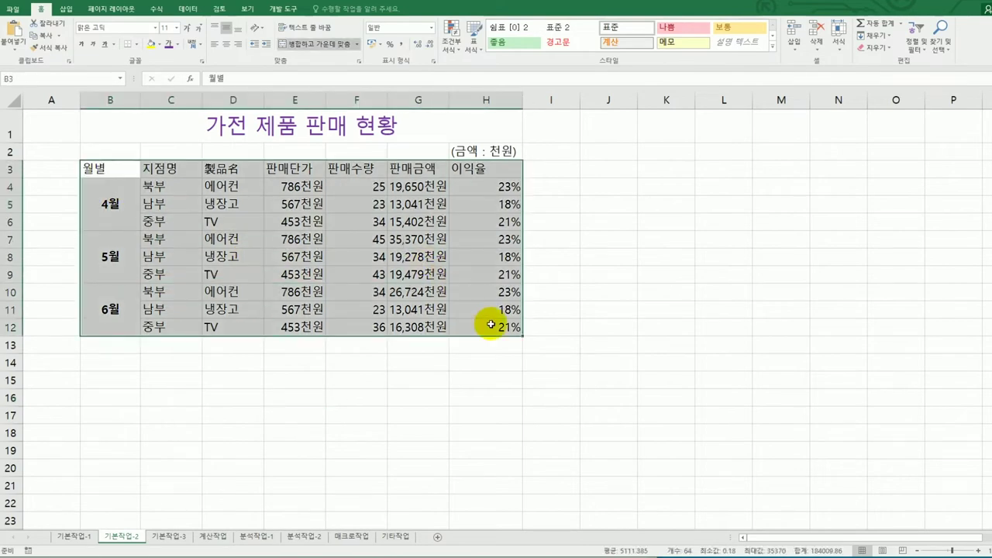
click(140, 44)
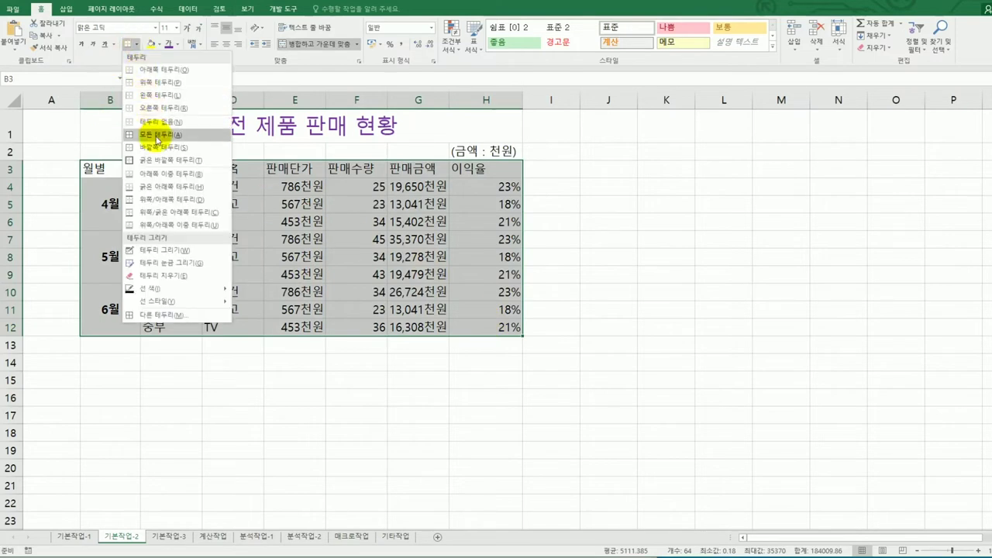
click(157, 139)
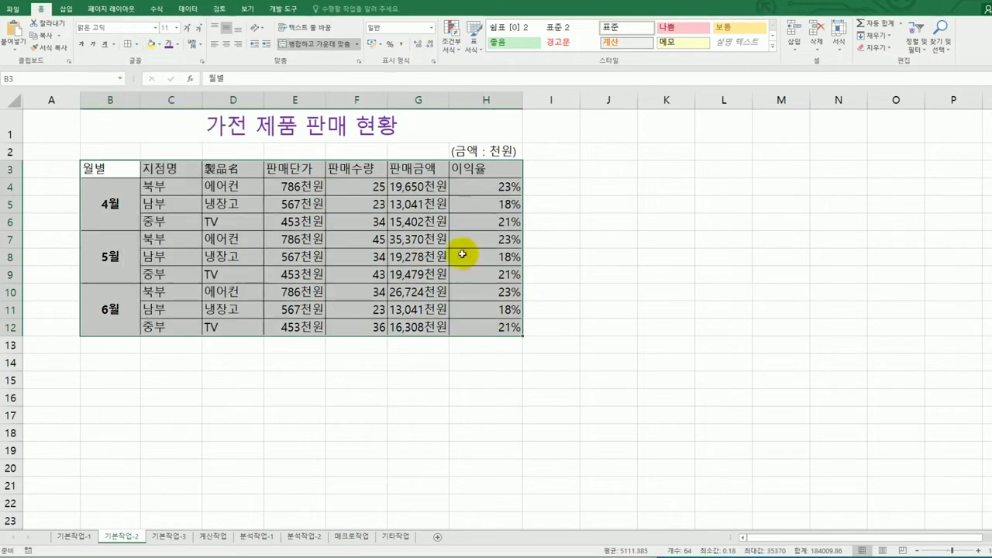
click(646, 331)
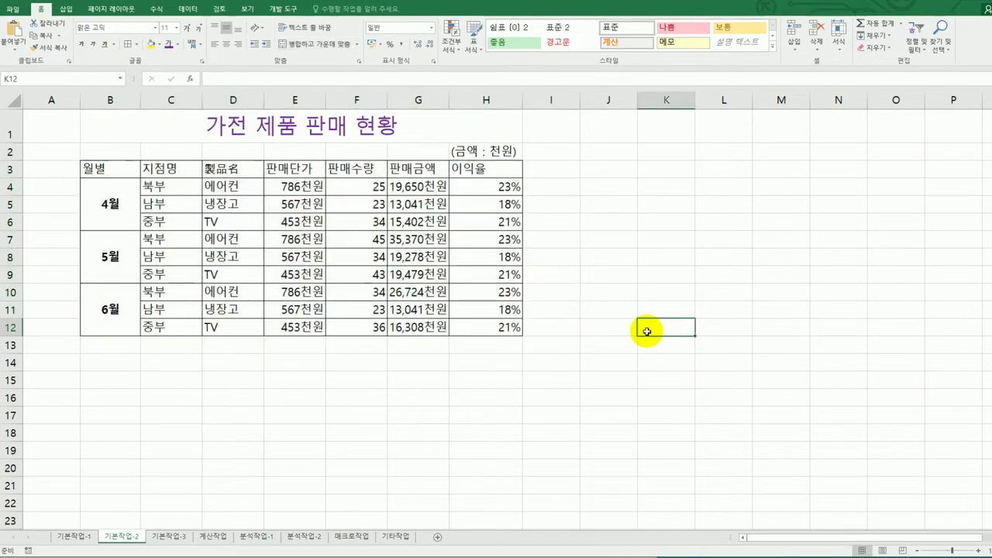
On the 기본작업-3 sheet, copy the 부서명/영업부 cells A3:A4 and the 성별/남 cells C3:C4 to the criteria area starting at A16
key(alt+Tab)
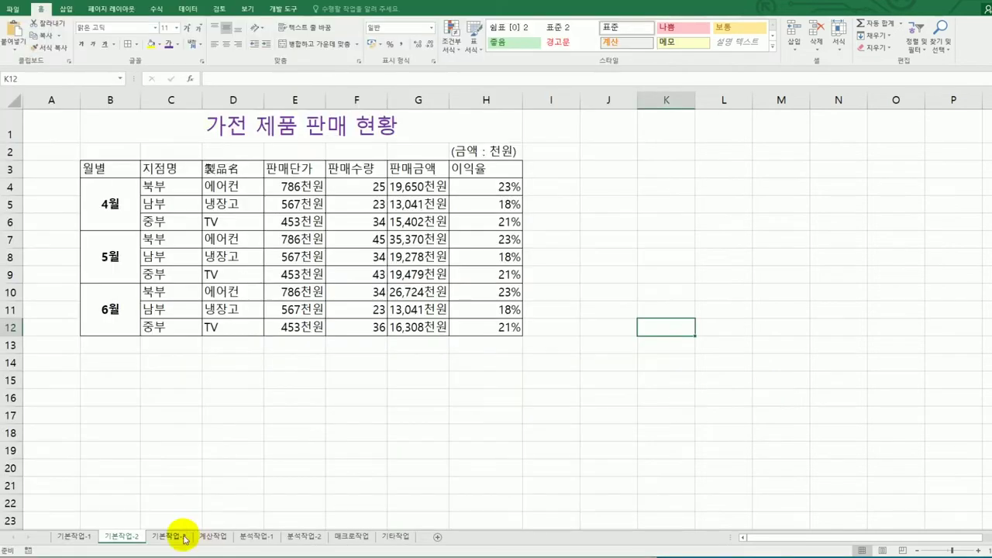
click(184, 539)
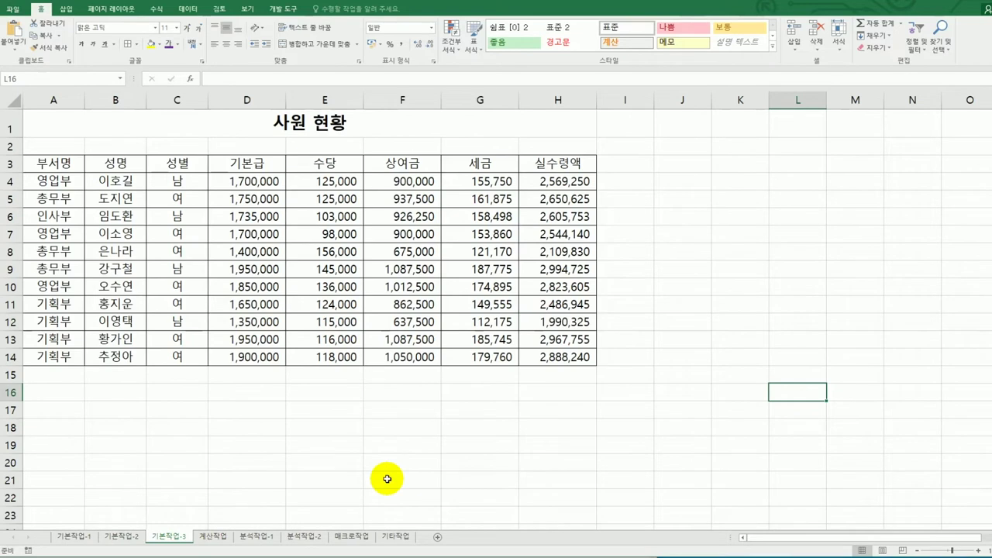
click(54, 167)
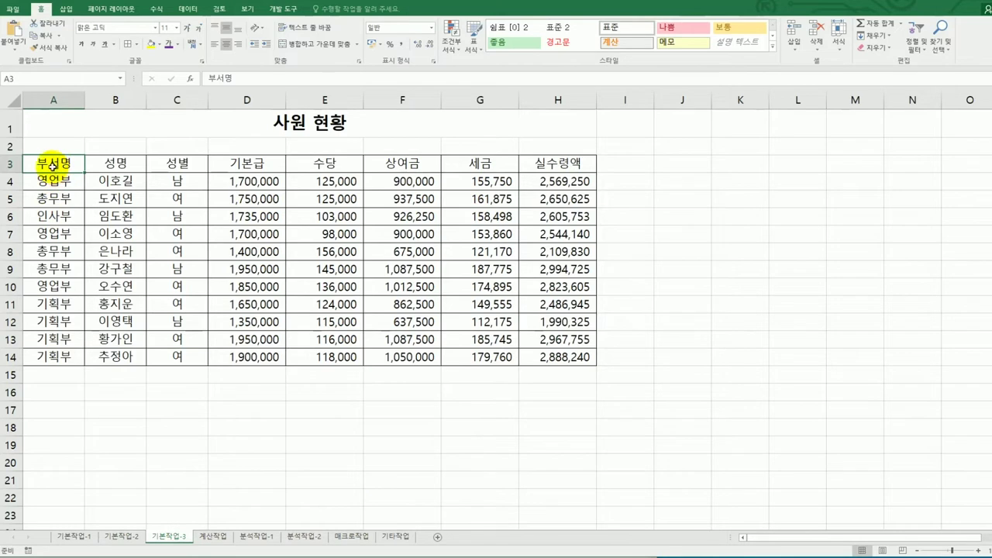
drag(54, 167, 51, 178)
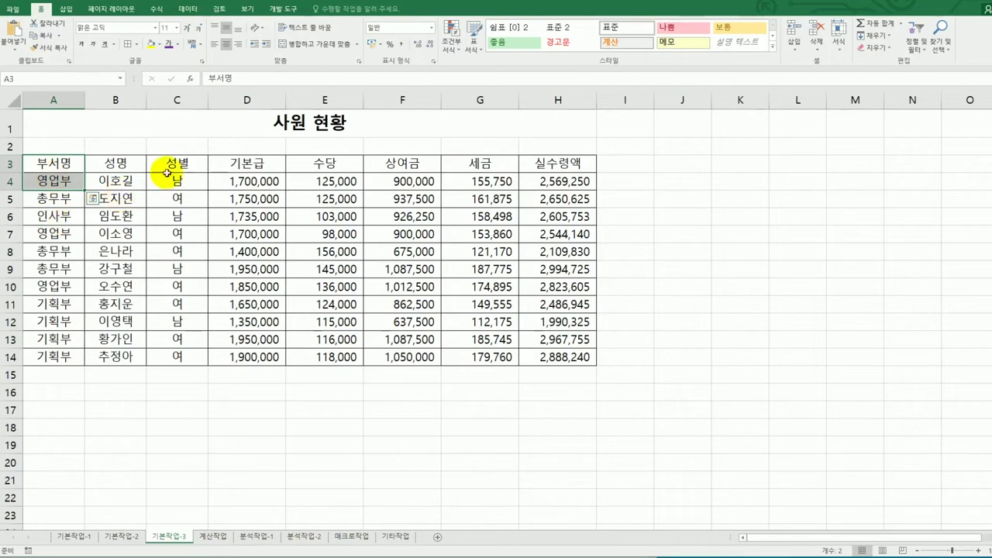
drag(199, 160, 202, 179)
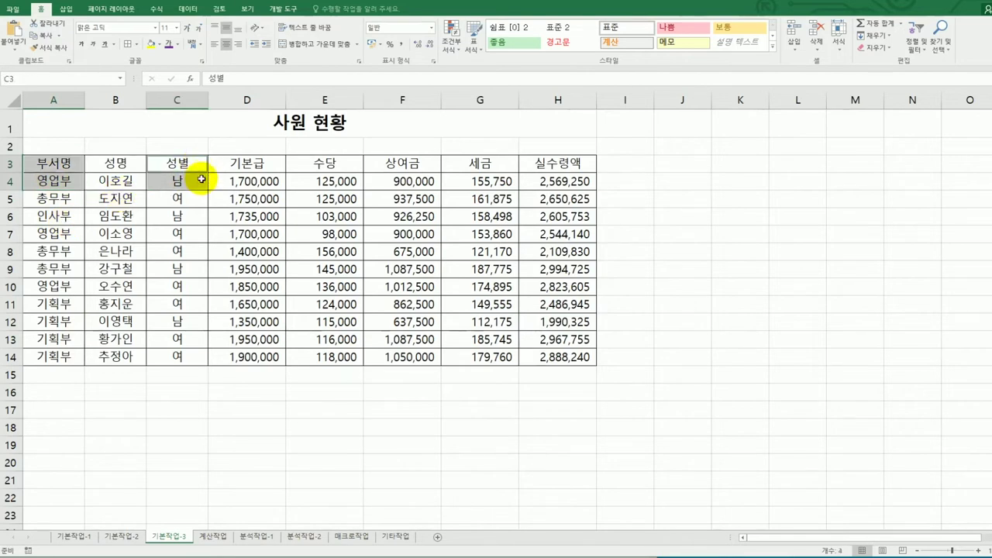
key(ctrl+c)
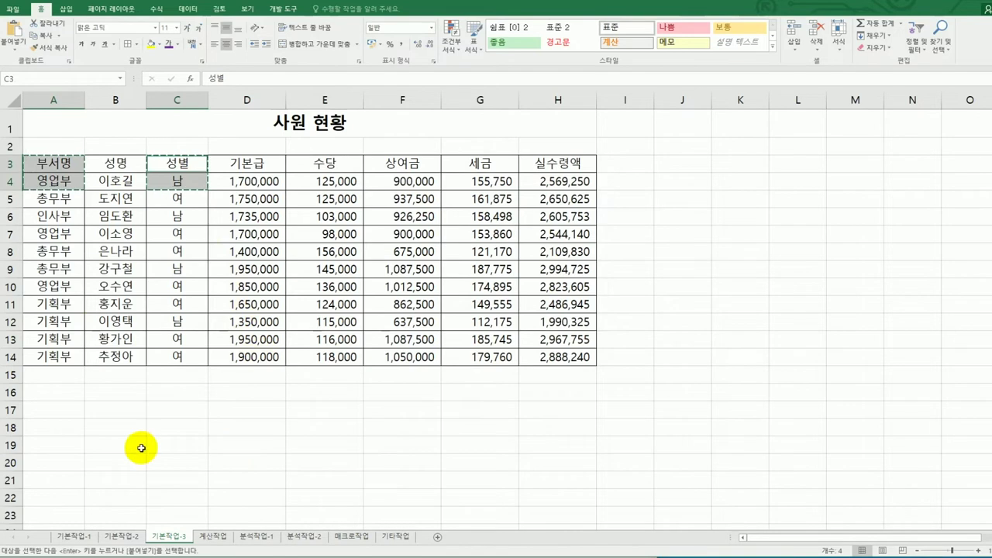
click(54, 396)
key(ctrl+v)
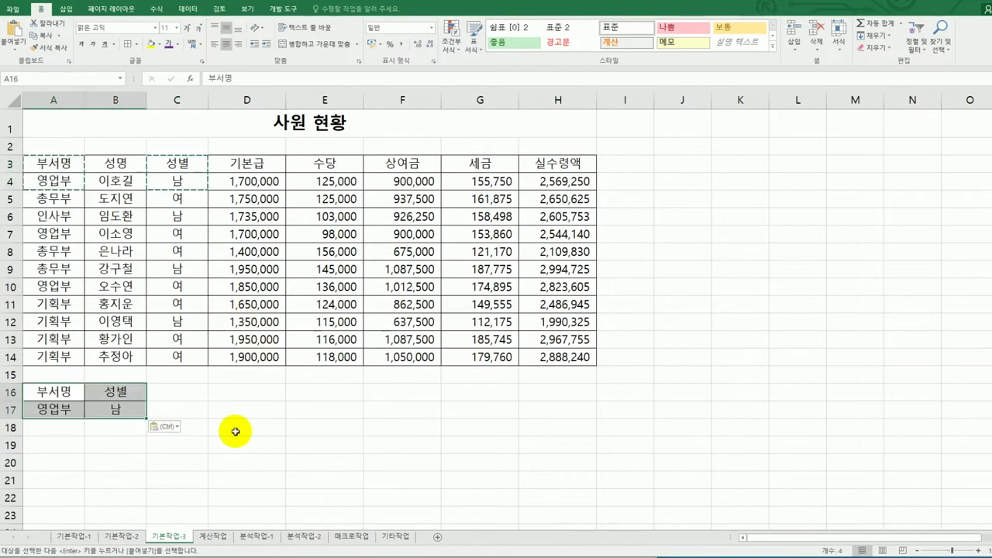
click(236, 431)
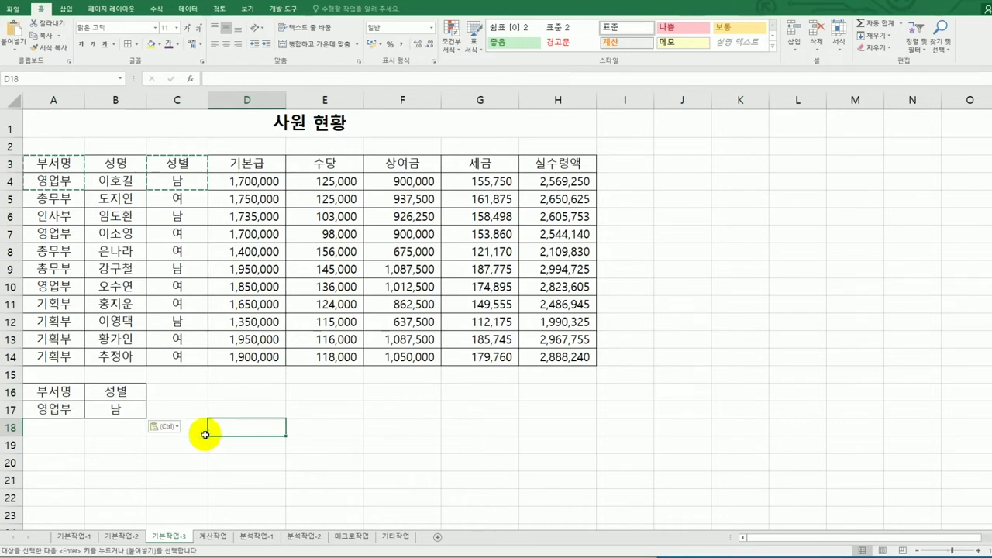
Move the 남 criterion under 성별 down one row to B18 to make it an OR condition with 영업부
click(68, 426)
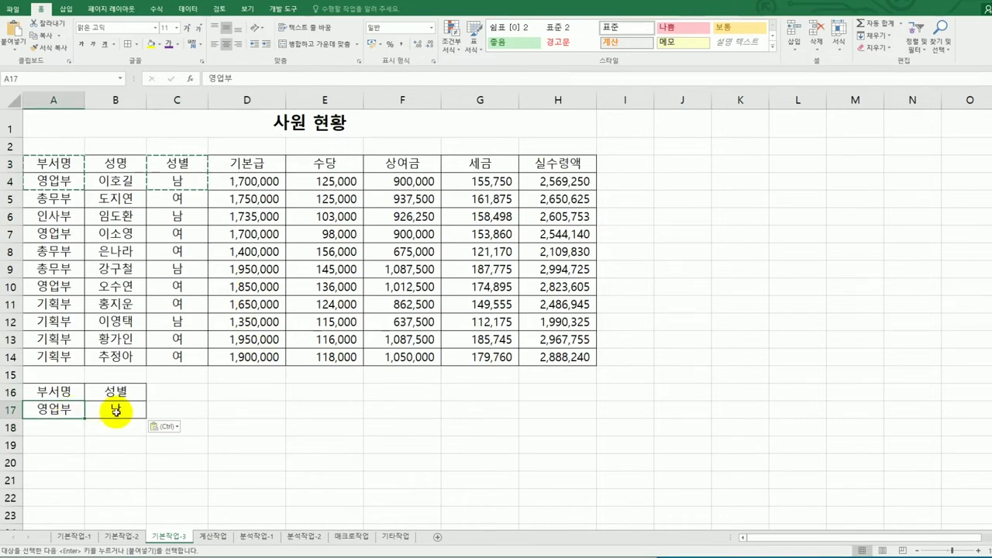
click(117, 418)
drag(120, 423, 117, 436)
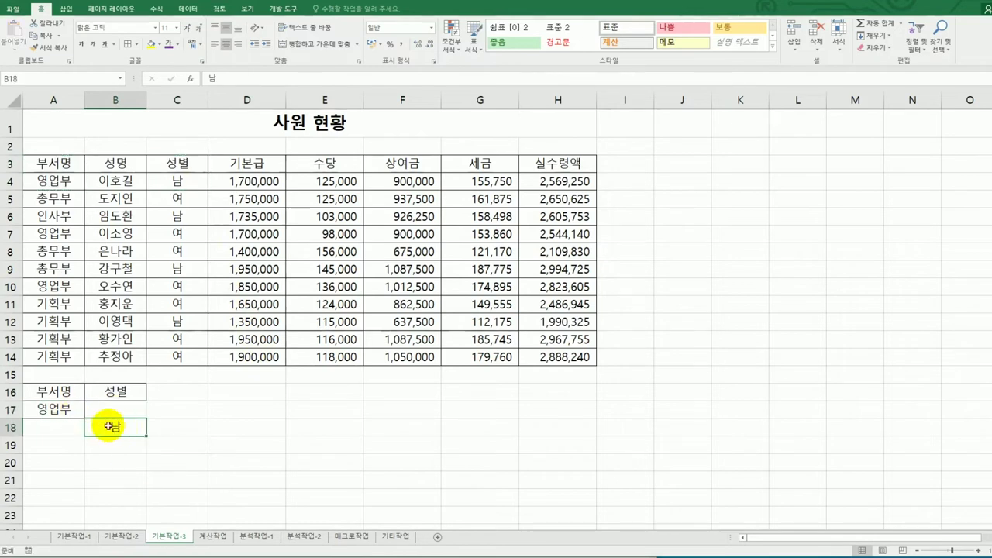
mouse_move(52, 392)
mouse_down()
mouse_move(49, 405)
mouse_move(58, 405)
mouse_up()
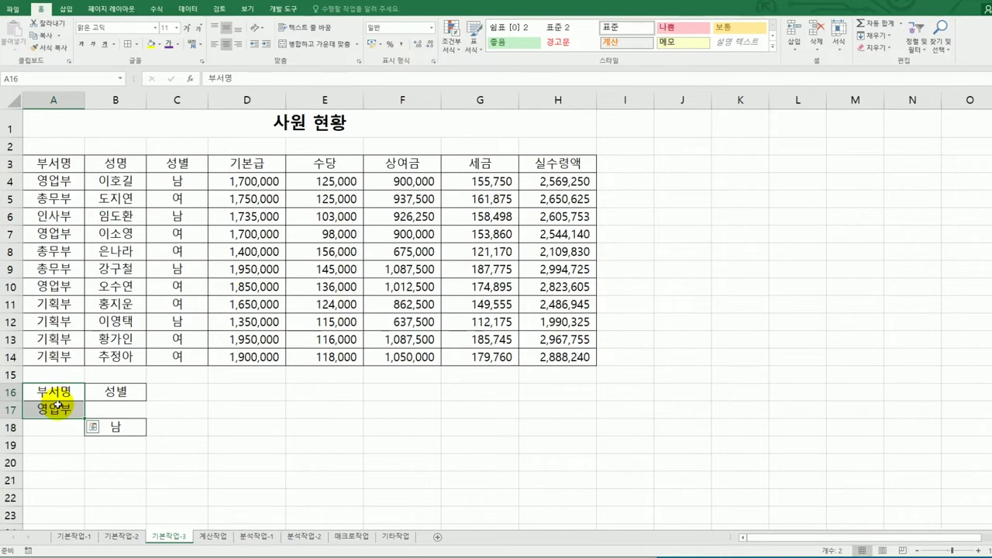
drag(127, 389, 105, 427)
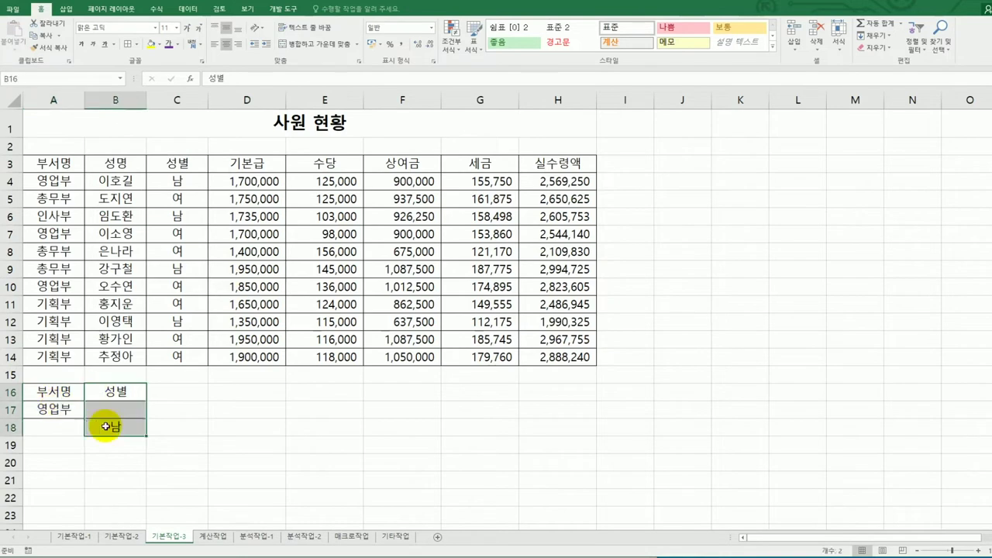
click(232, 448)
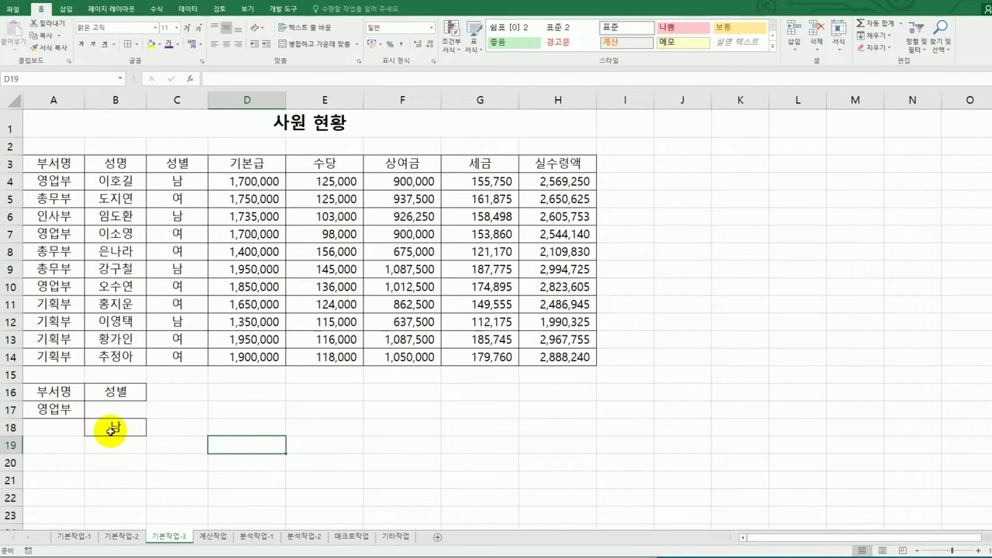
Set up an advanced filter on the 사원 현황 table A3:H14 with A16:B18 as the criteria range
click(193, 235)
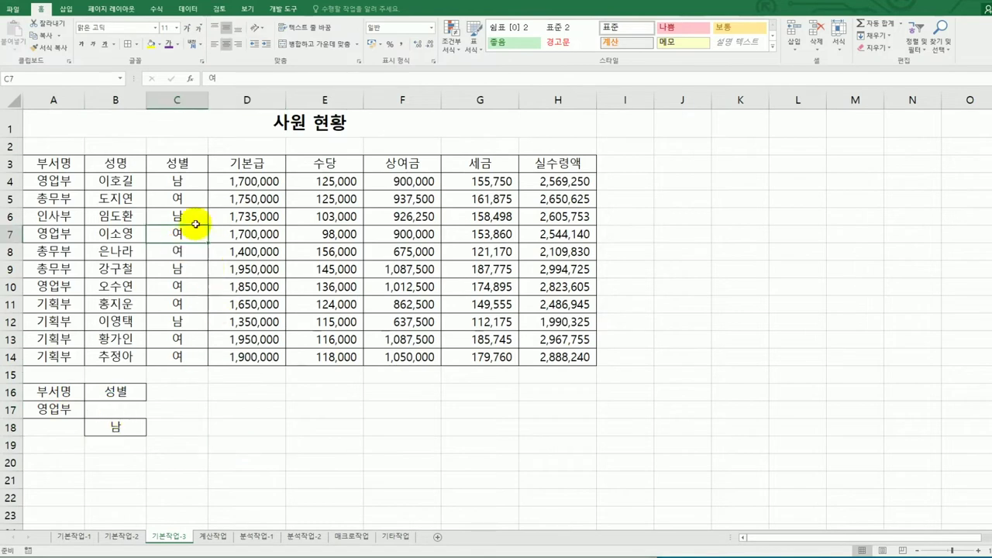
click(187, 11)
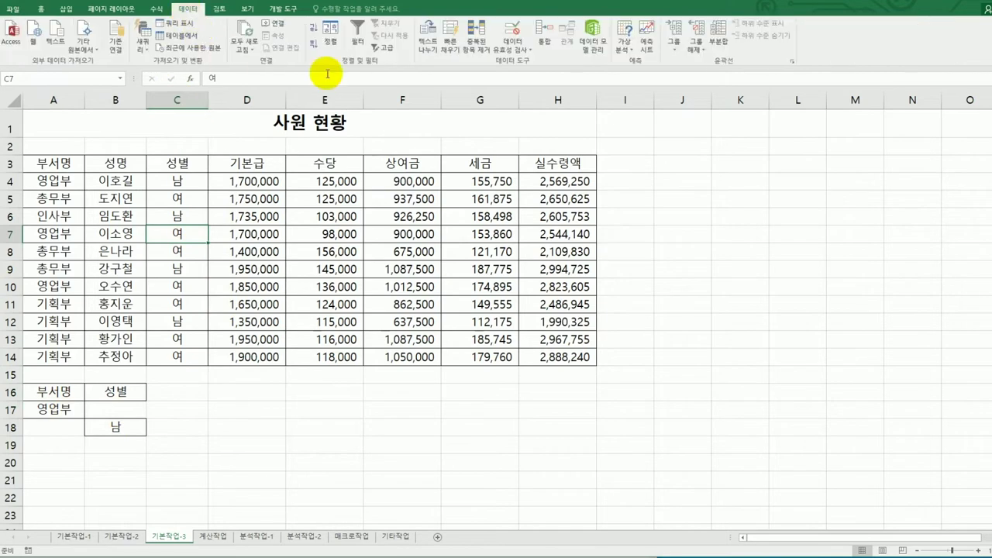
click(381, 51)
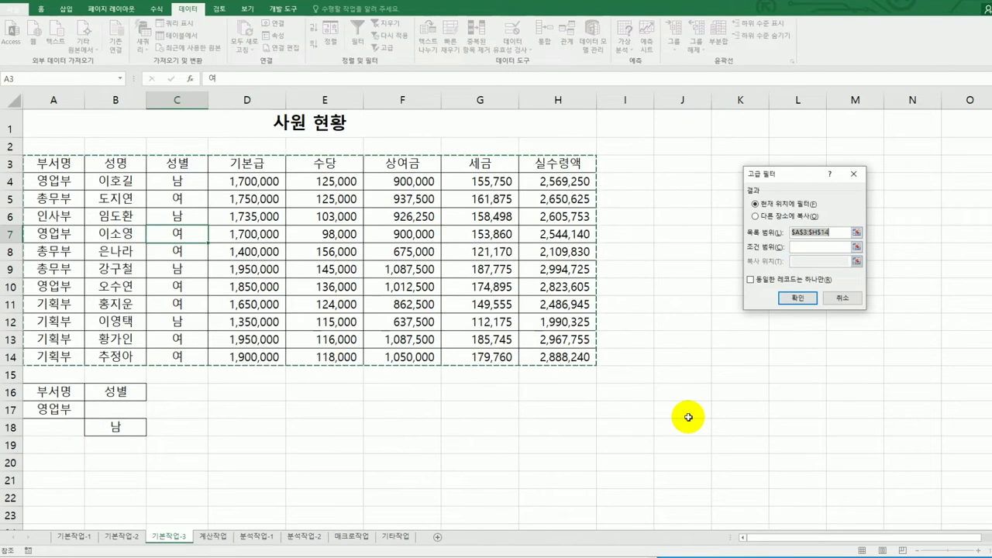
click(818, 246)
drag(56, 393, 114, 433)
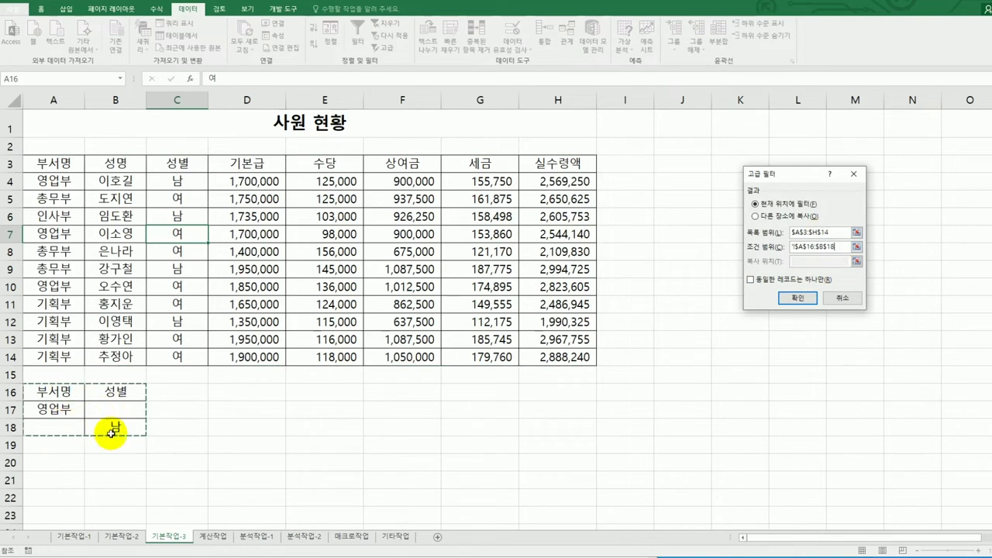
Output the advanced filter results to another location starting at A20, and check the 부서명 and 성별 values of the extracted rows
click(766, 216)
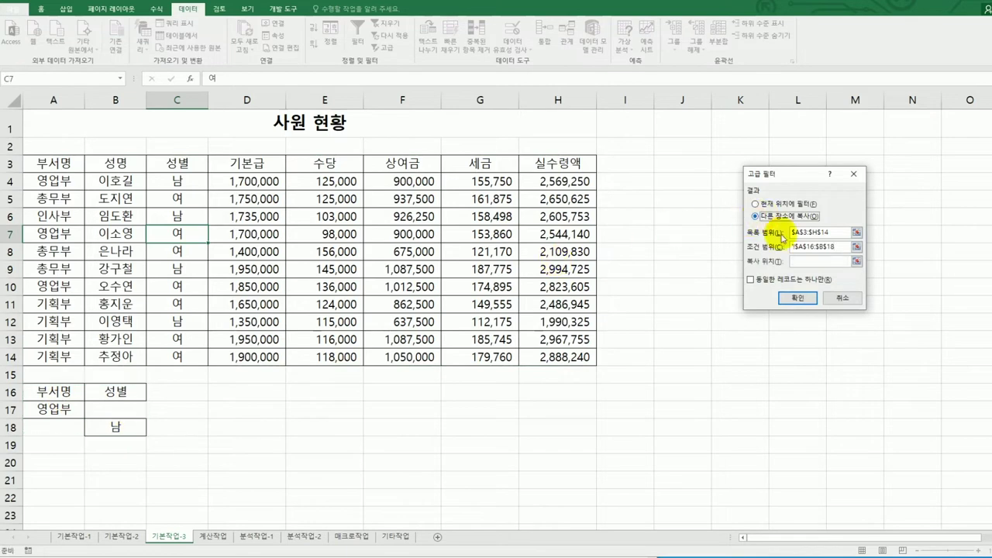
click(799, 261)
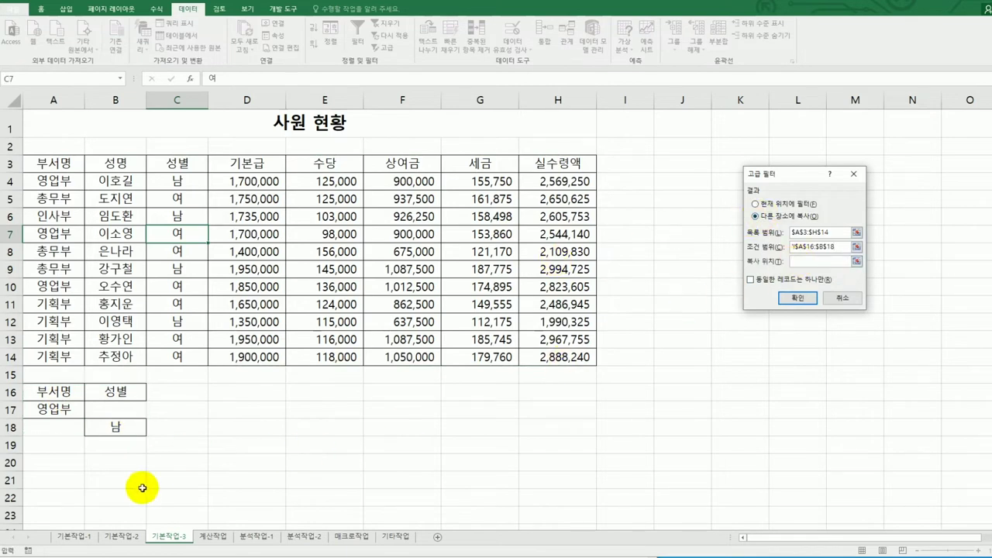
click(49, 463)
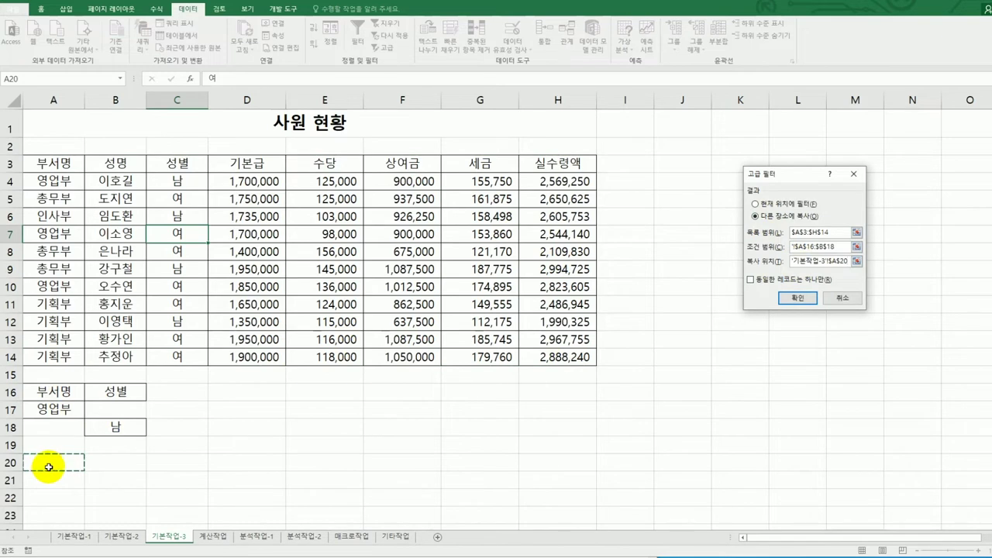
click(798, 297)
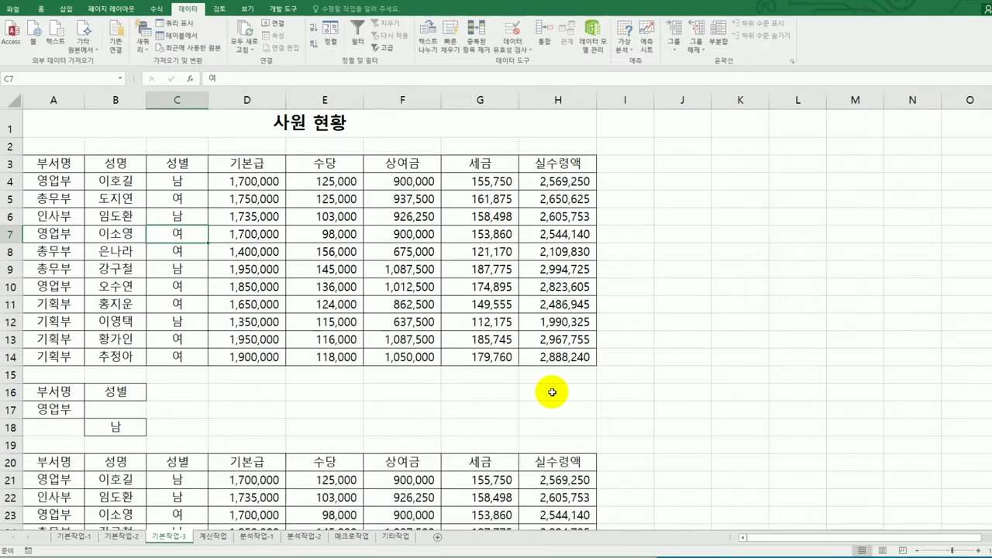
scroll(547, 387, down, 2)
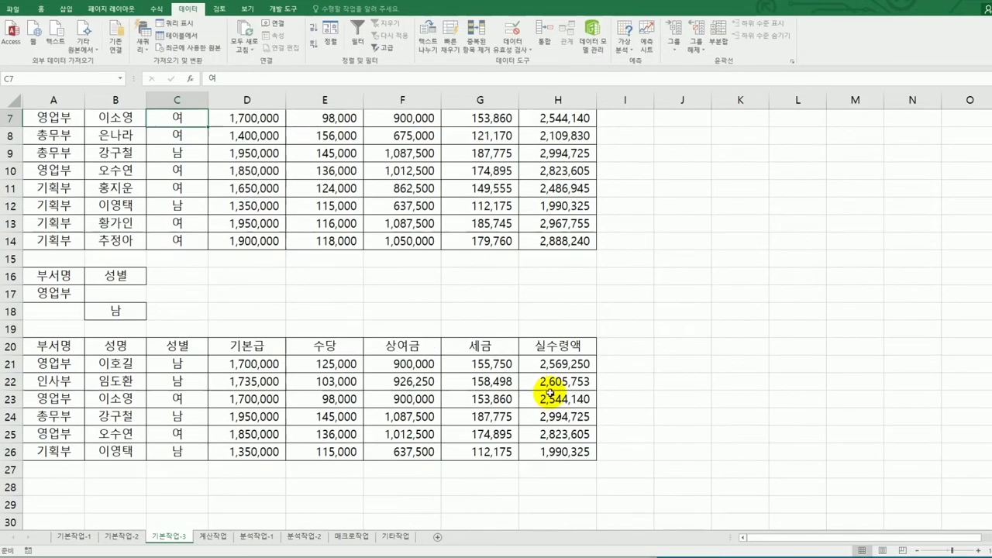
click(62, 363)
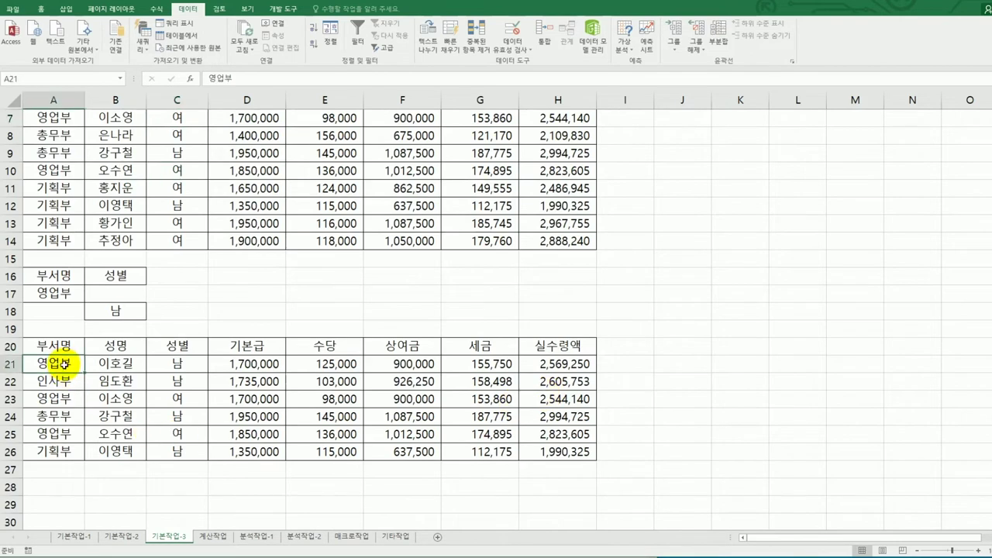
click(64, 380)
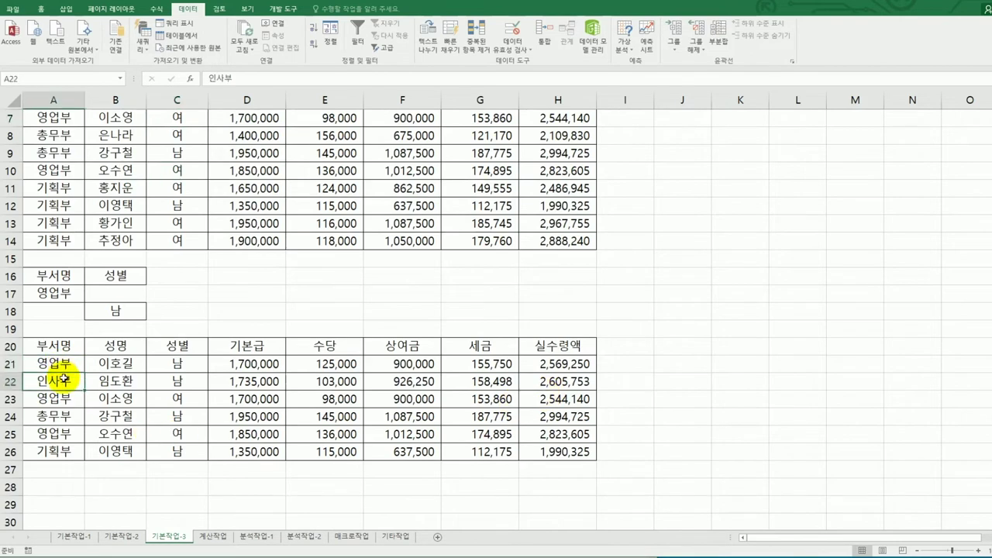
click(186, 380)
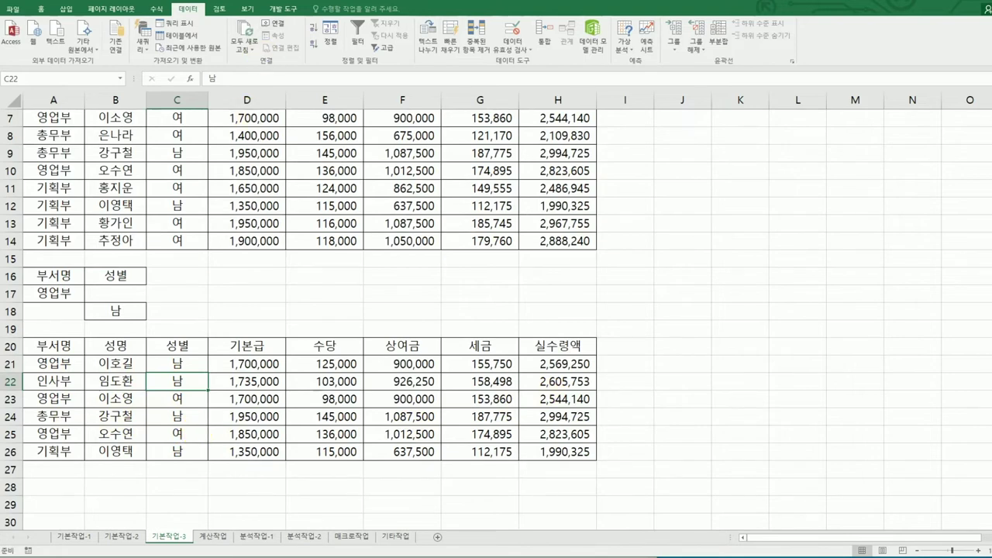
Switch to the exam document and read the 계산작업 instructions on page 161
key(alt+Tab)
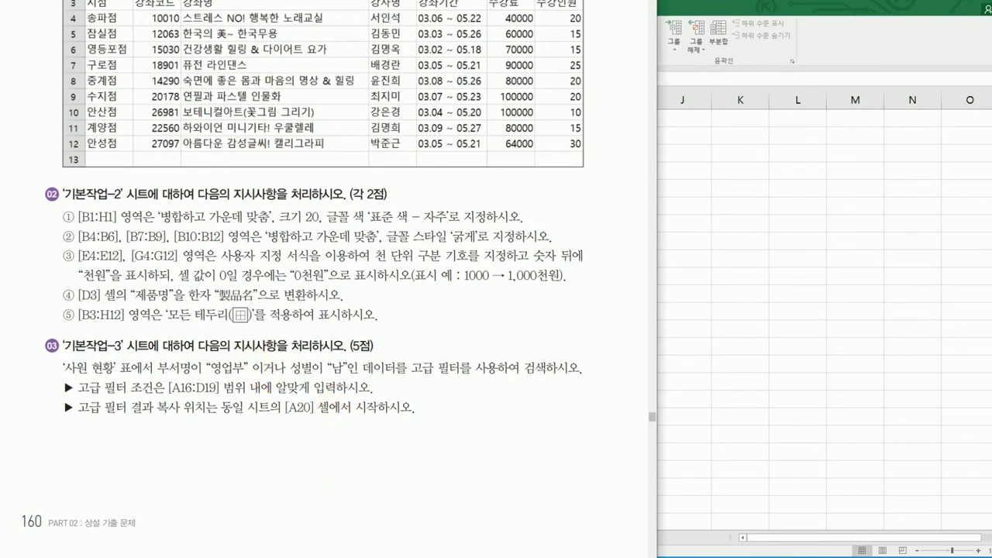
key(Right)
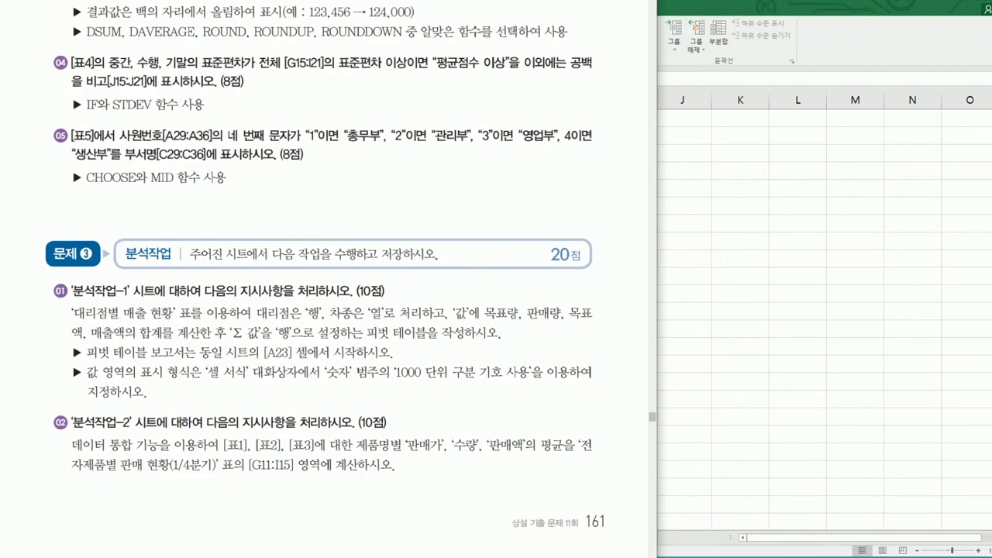
scroll(318, 279, up, 4)
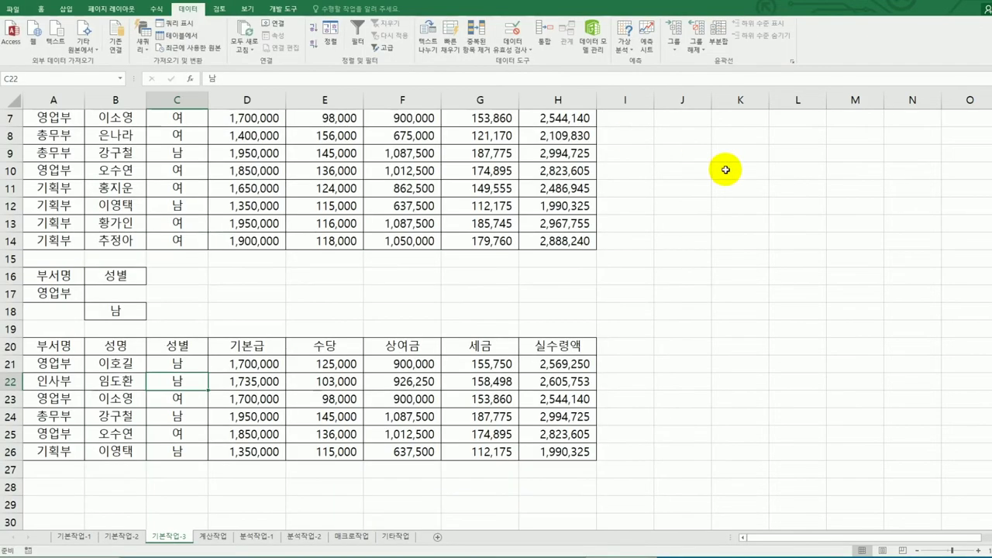
On the 계산작업 sheet, build =LARGE(C3:C10,3) in the 3위점수 cell D3 for the third-highest score
click(211, 543)
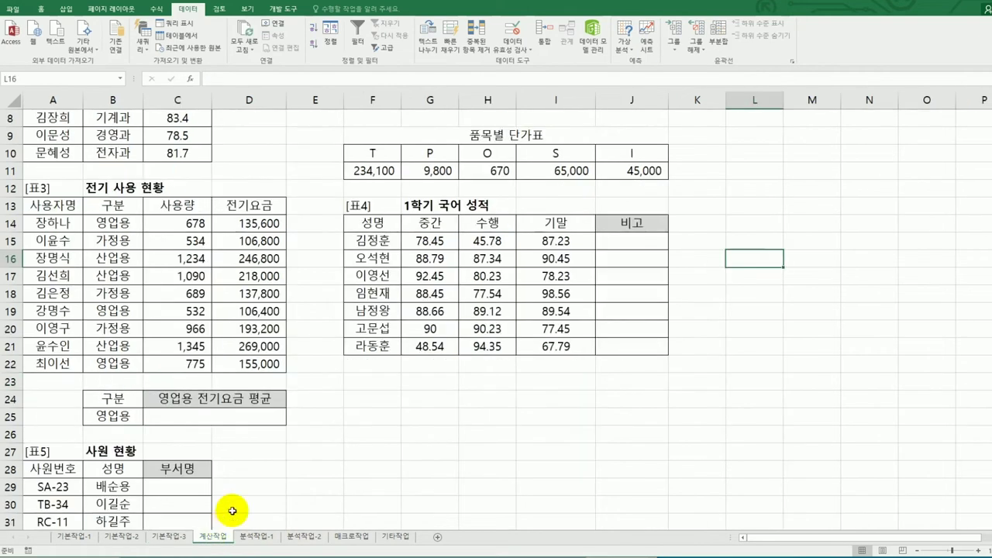
scroll(287, 419, up, 3)
click(237, 153)
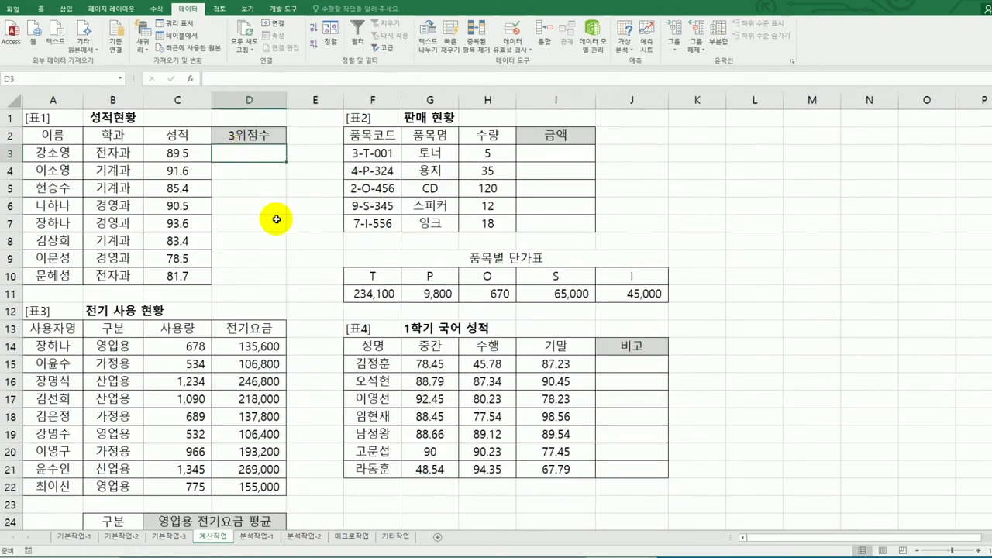
text(= ㅣ)
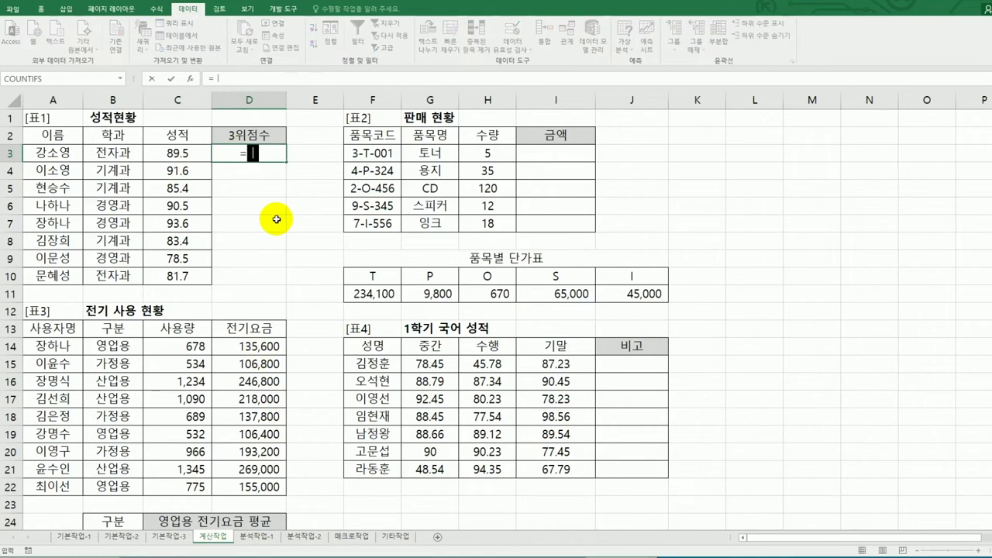
text(la)
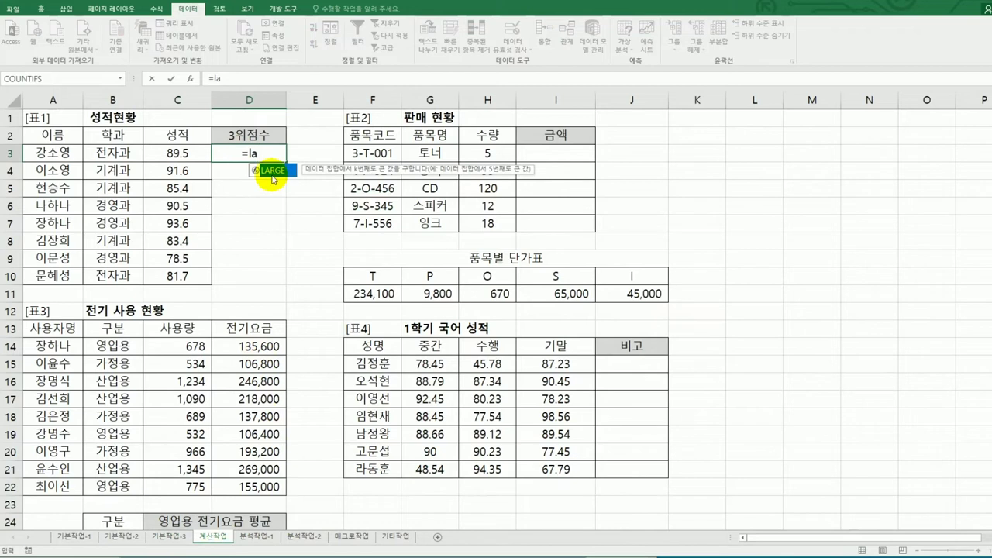
double_click(272, 171)
drag(177, 154, 184, 276)
text(,)
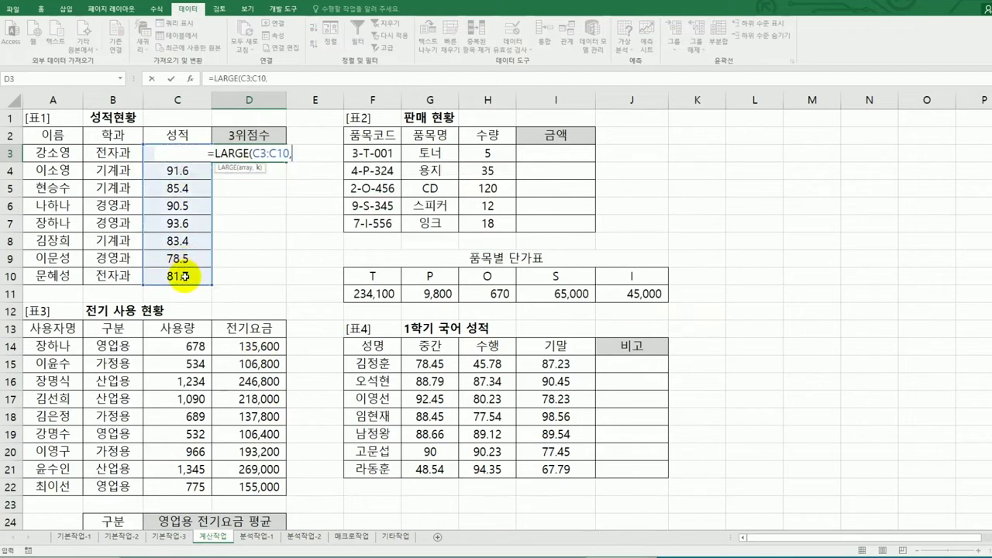
text(3))
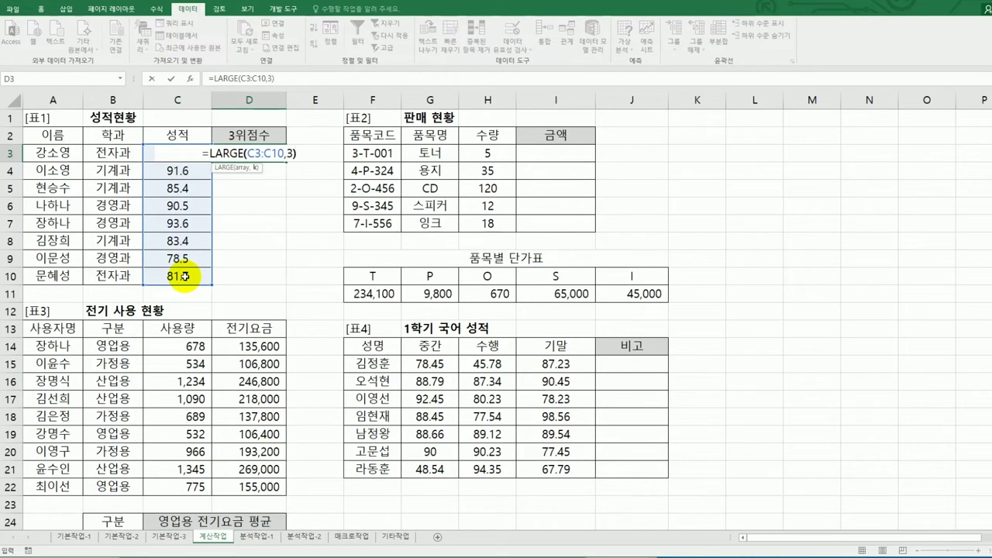
Append &"점" to the LARGE formula in D3 and enter it
text(&")
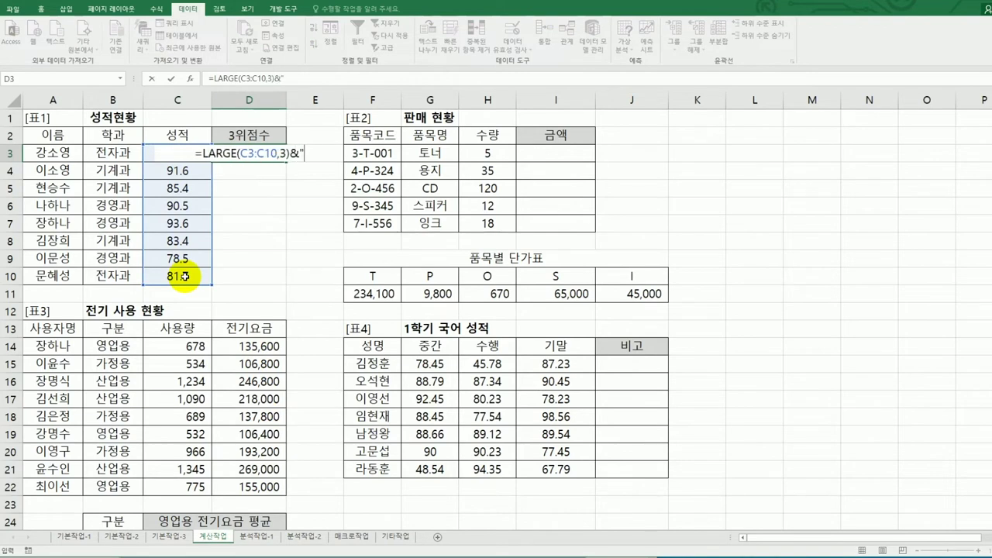
text(ㅈ)
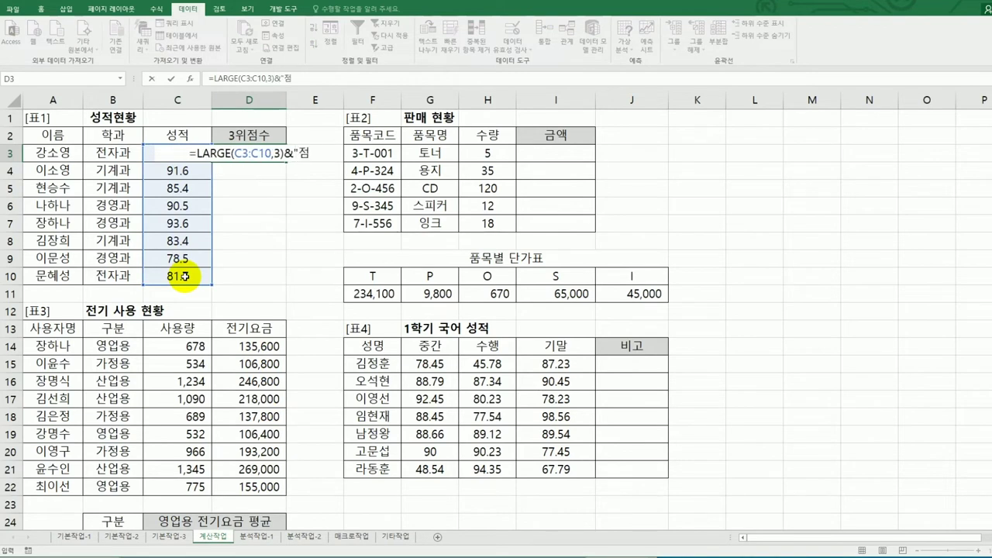
text(")
key(Return)
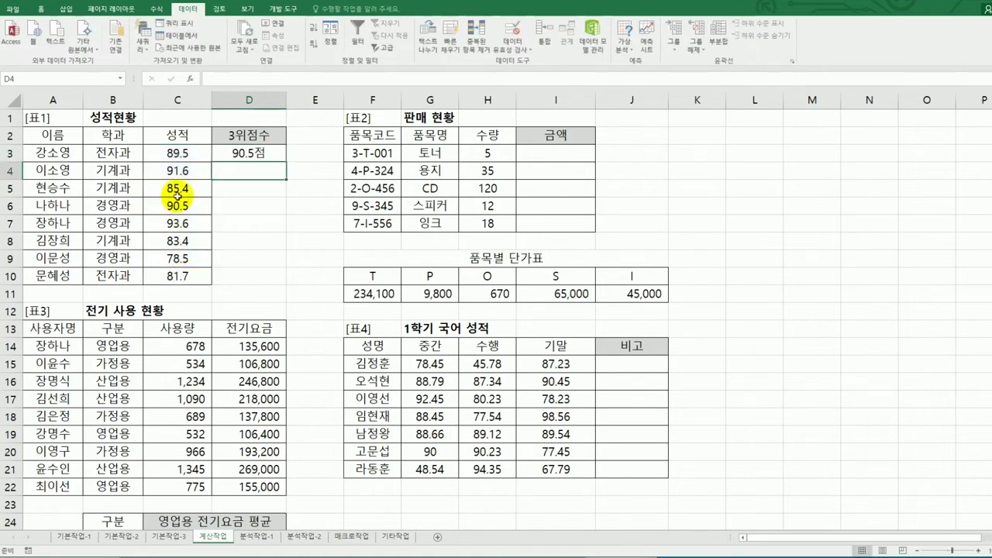
click(263, 152)
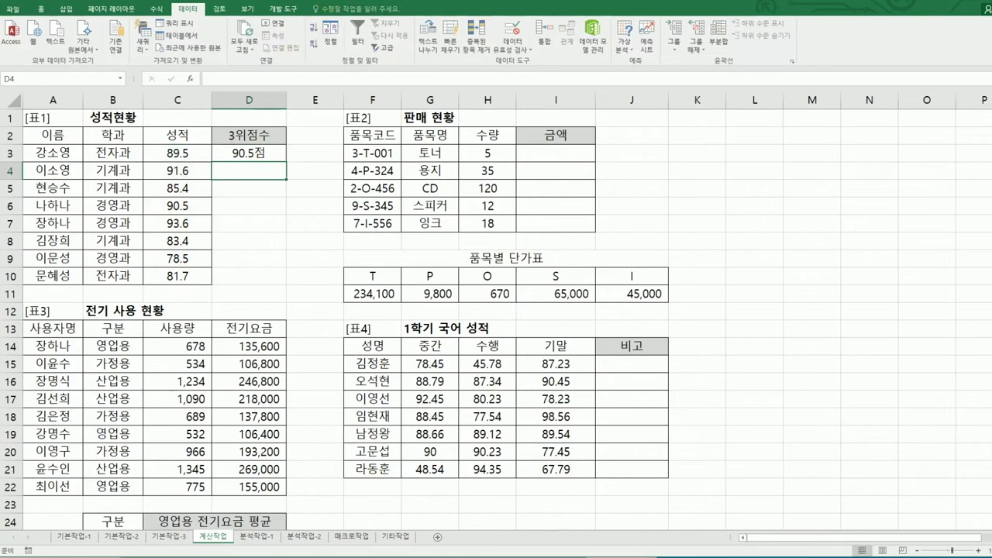
Read the 표2 금액 task in the exam document and locate its 품목별 단가표 range F10:J11 on the sheet
key(alt+Tab)
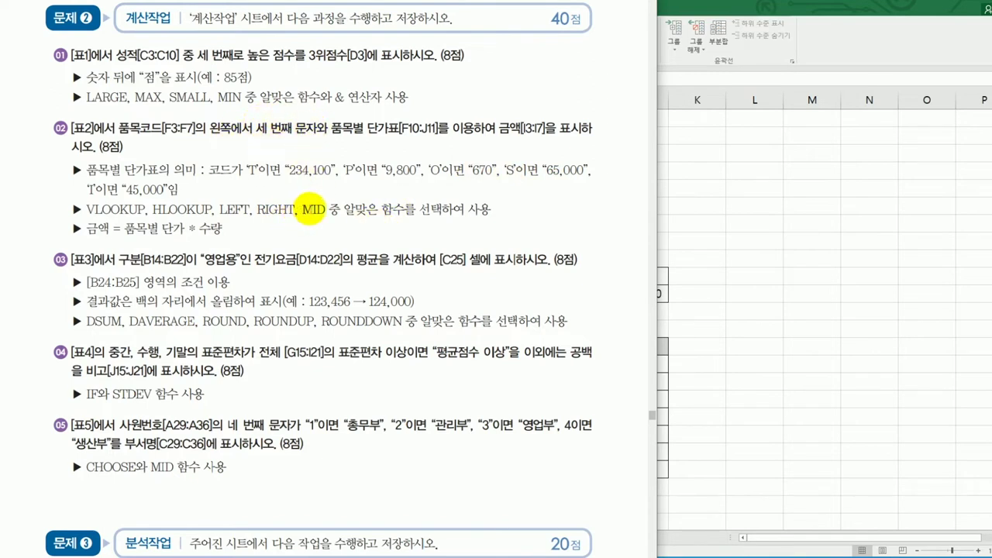
click(746, 263)
drag(376, 280, 619, 289)
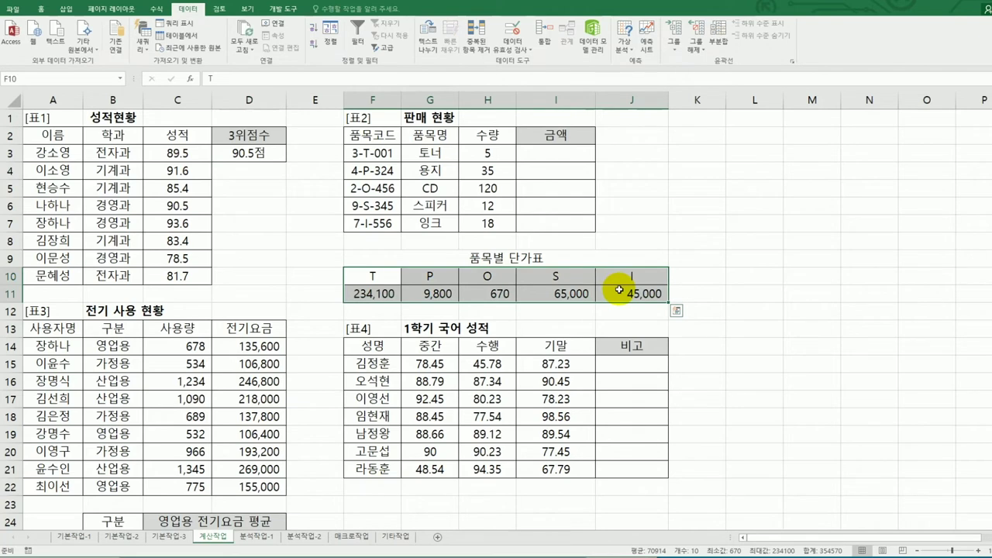
Extract the third character of the 품목코드 with =MID(F3,3,1) in I3 and fill the formula down to I7
click(571, 153)
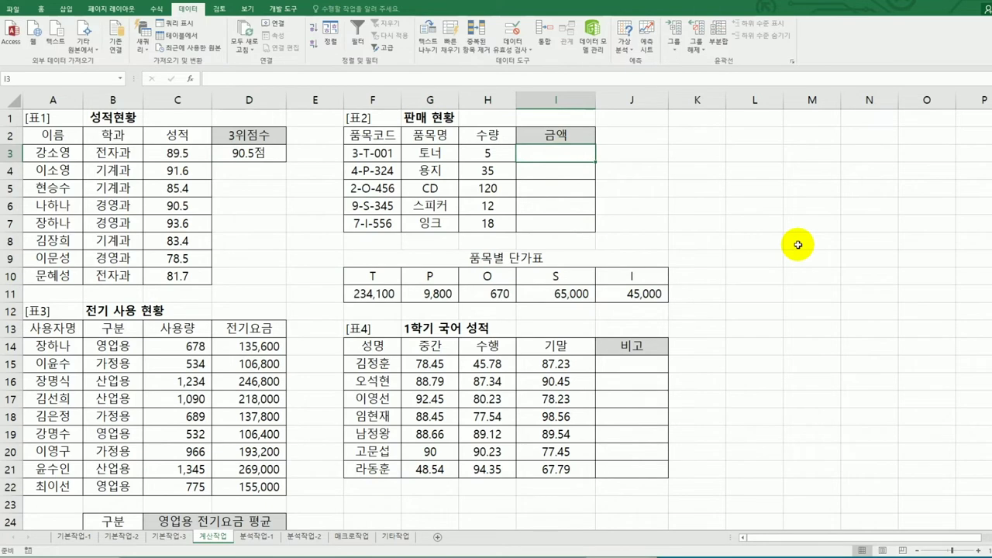
text(=mi)
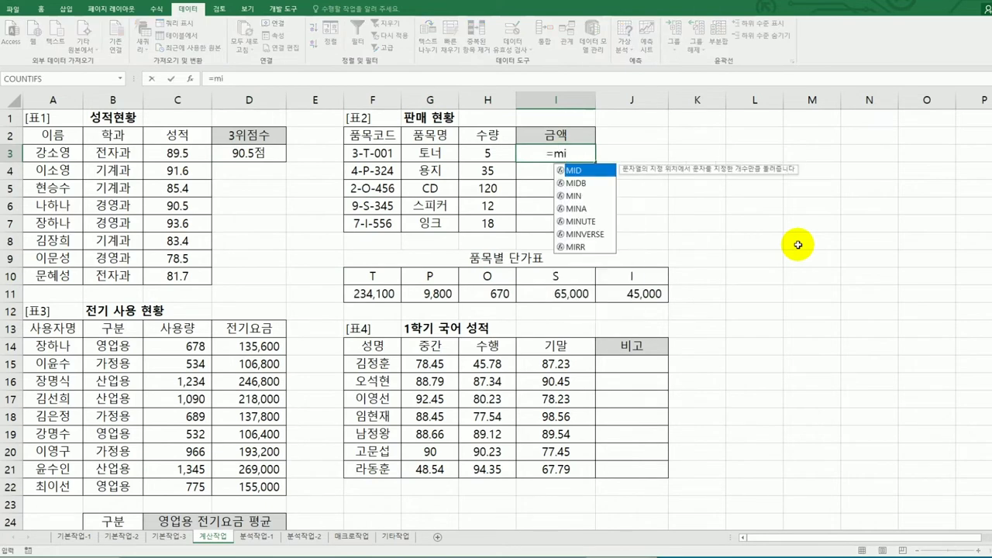
key(Tab)
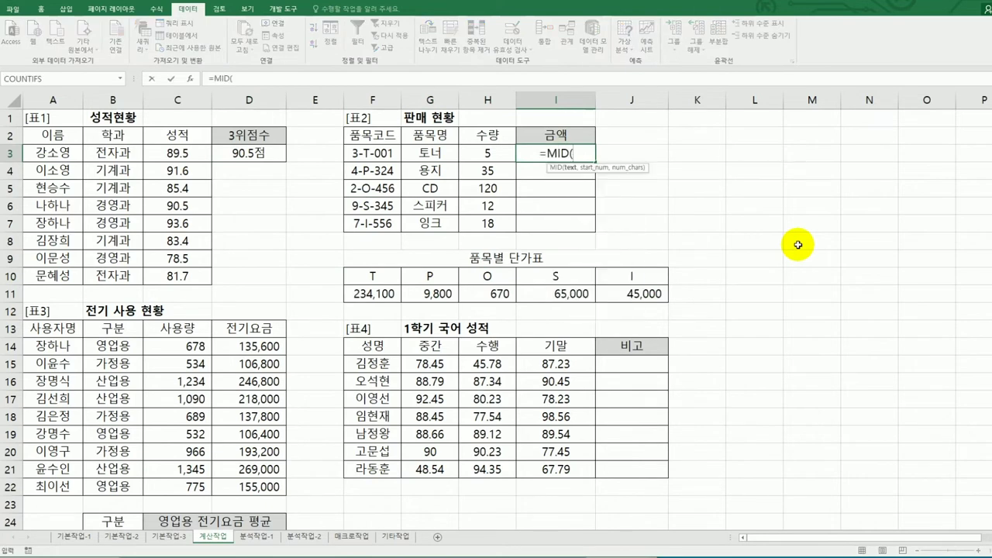
click(375, 152)
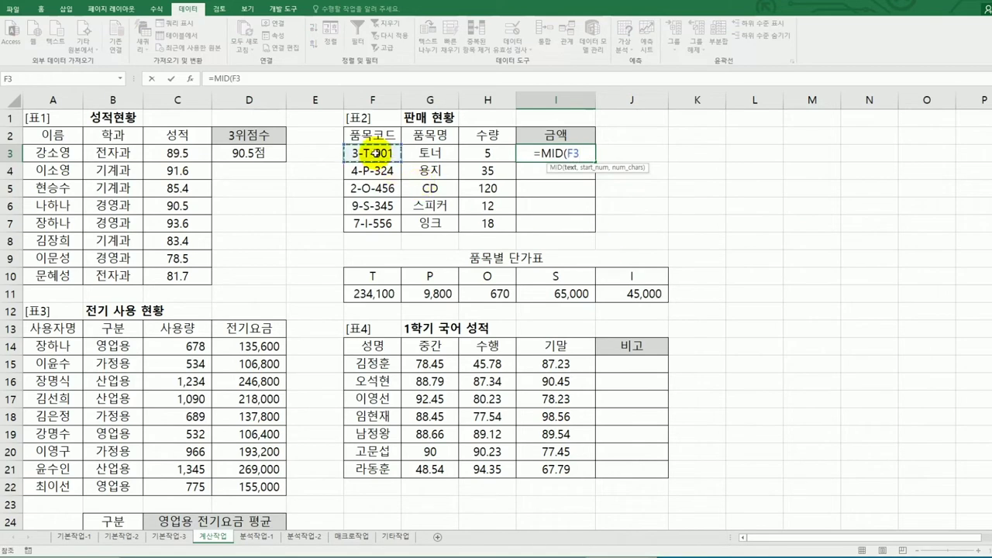
text(,3,)
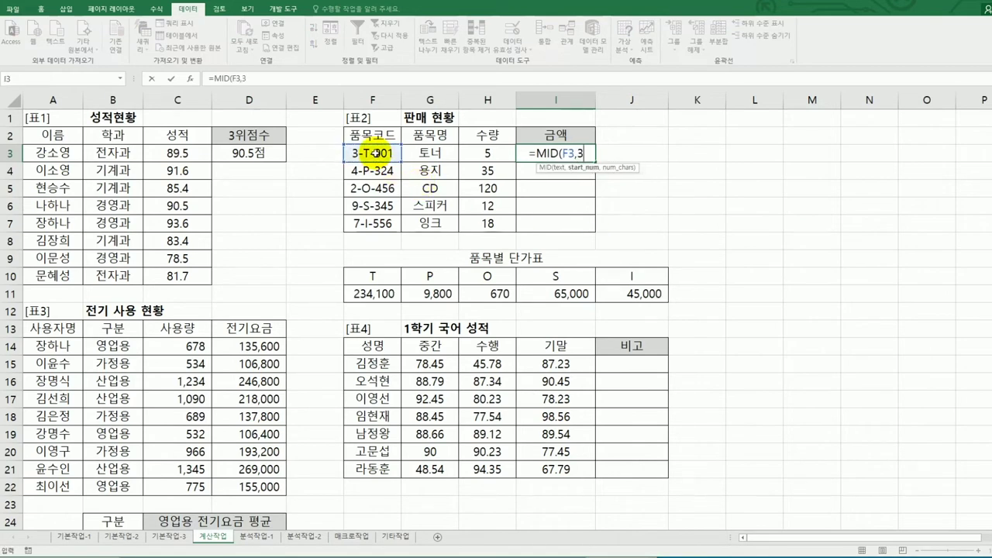
text(1))
key(Return)
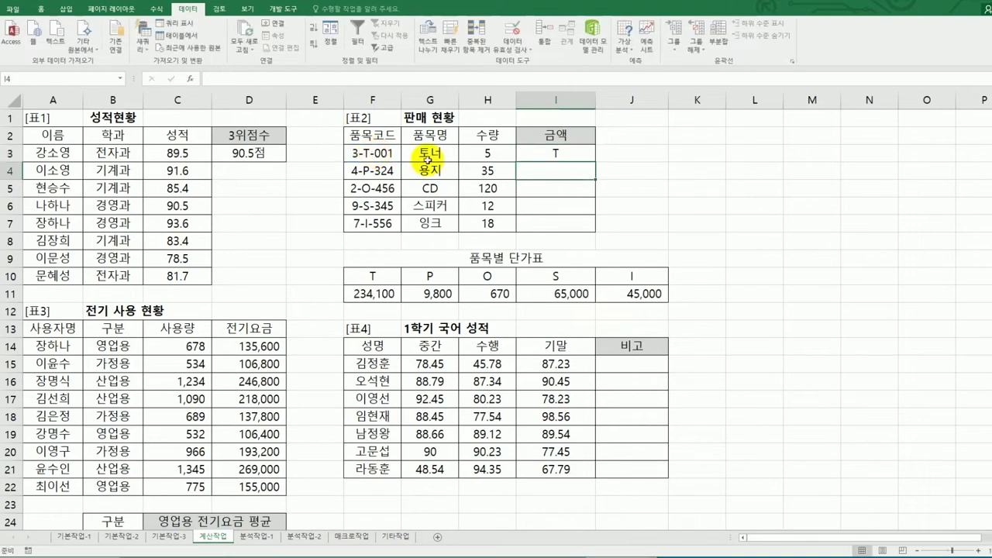
click(548, 154)
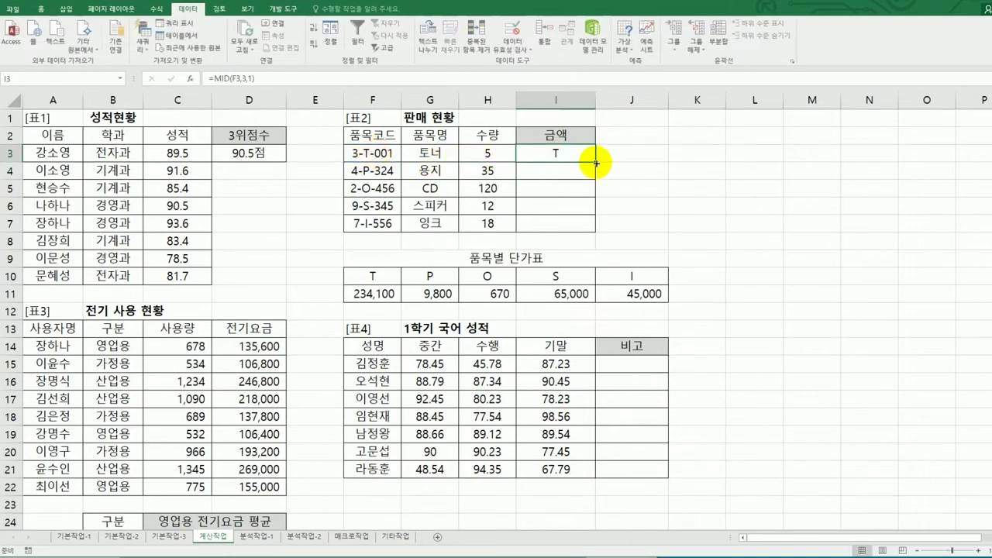
drag(595, 163, 595, 230)
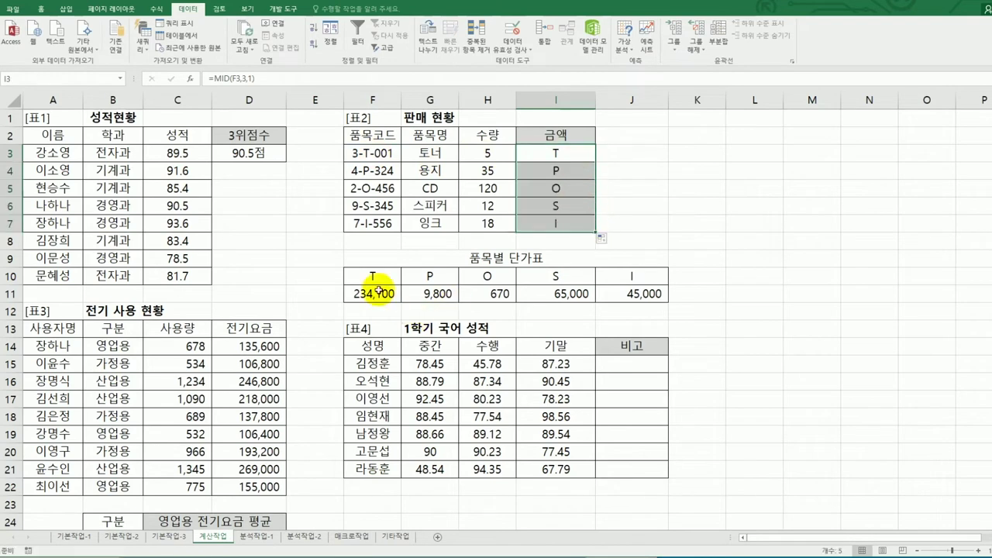
Wrap the MID formula in I3 in an HLOOKUP function so the extracted character becomes the lookup value
drag(375, 277, 624, 279)
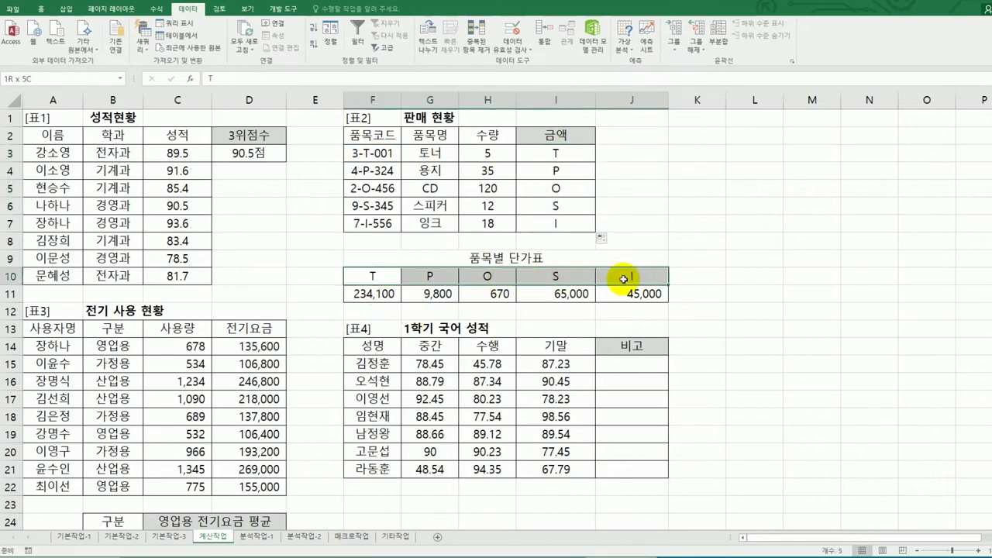
drag(387, 295, 617, 292)
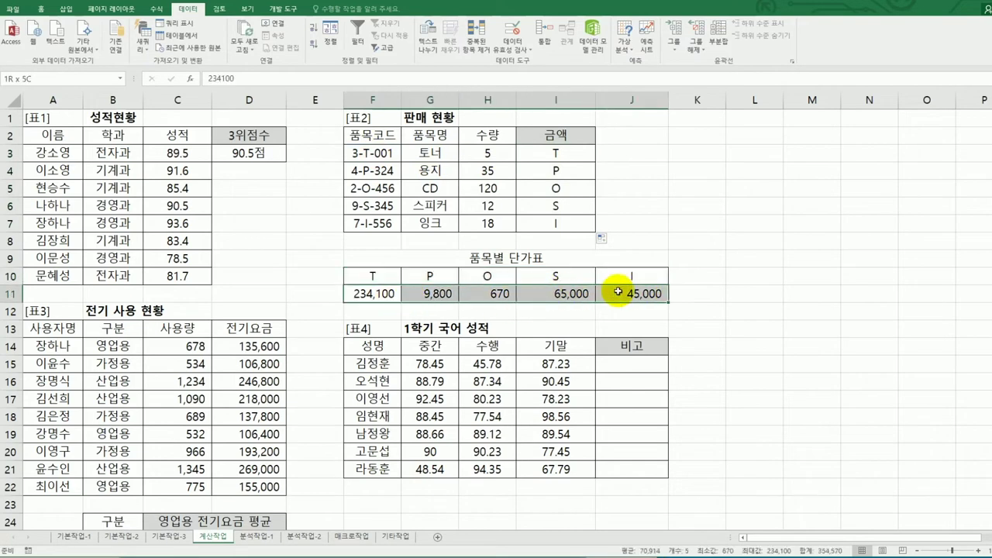
click(558, 153)
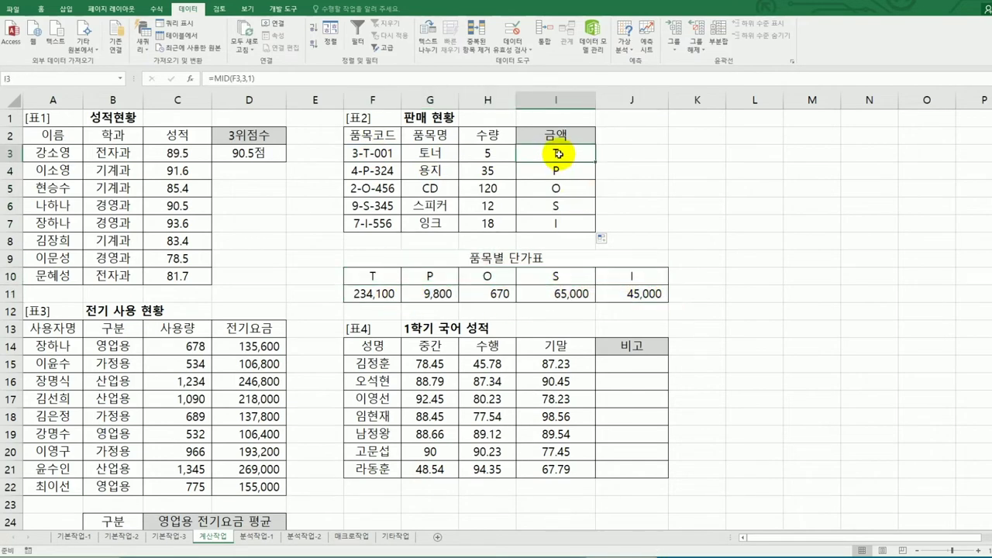
click(213, 79)
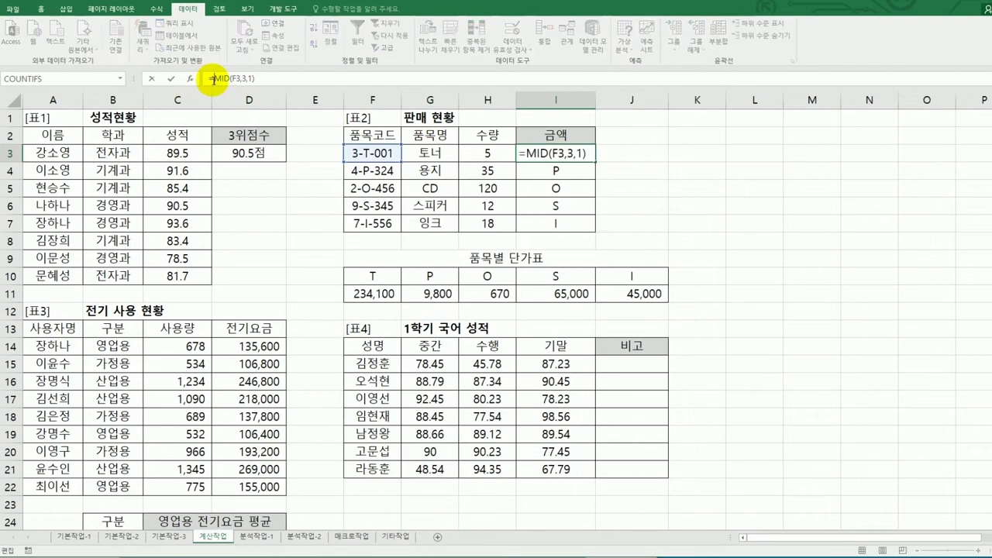
text(hl)
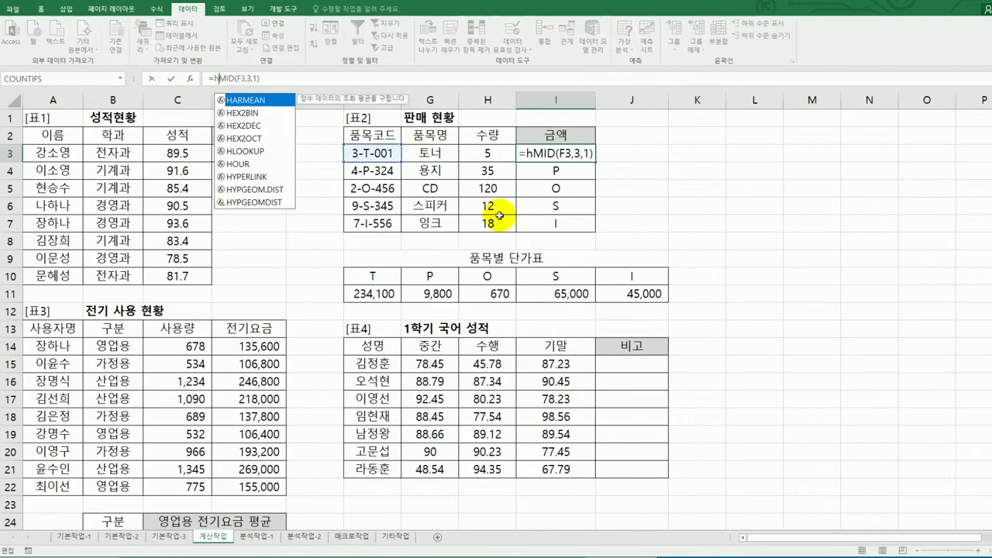
key(Tab)
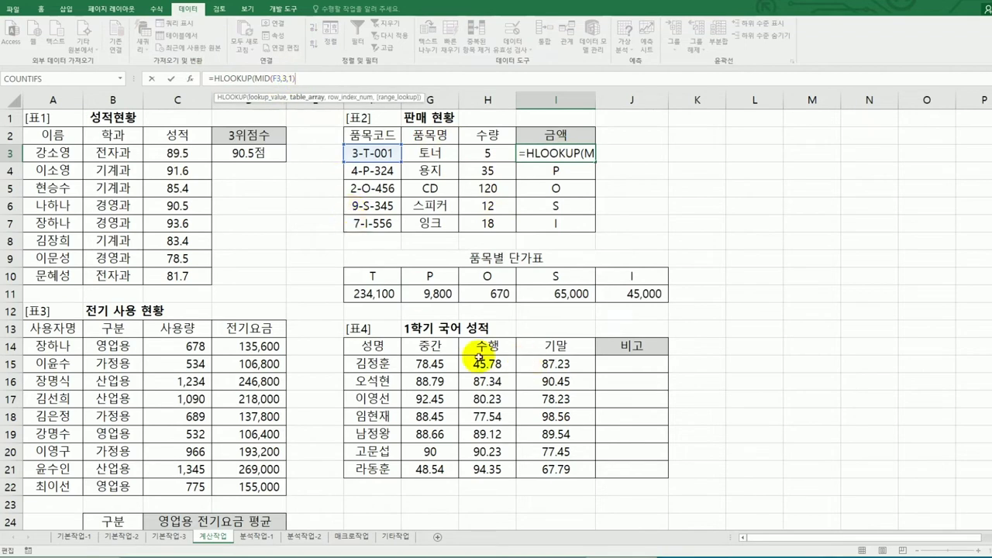
Complete the HLOOKUP in I3 with the absolute range $F$10:$J$11, row 2 and FALSE, and fill it down to I7
text(,)
drag(368, 276, 634, 293)
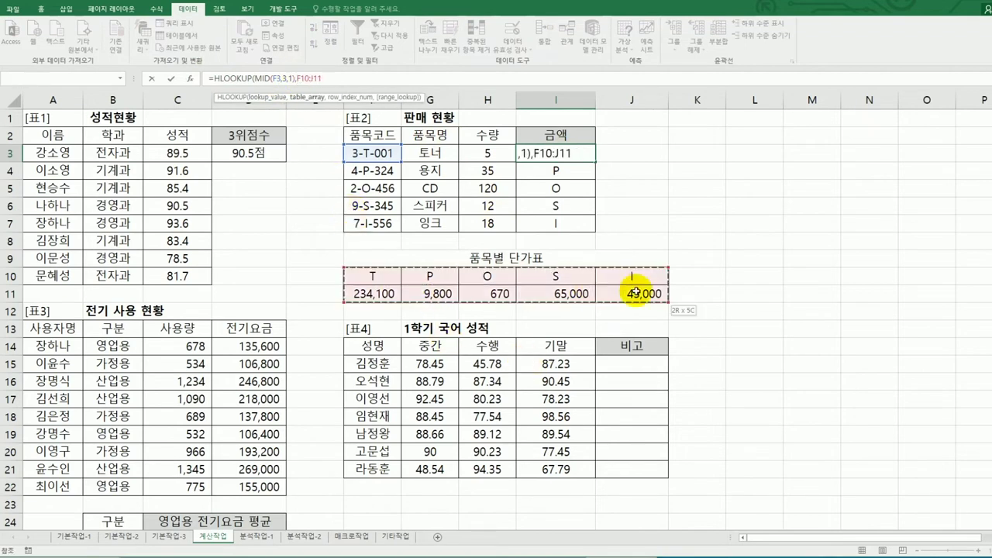
key(F4)
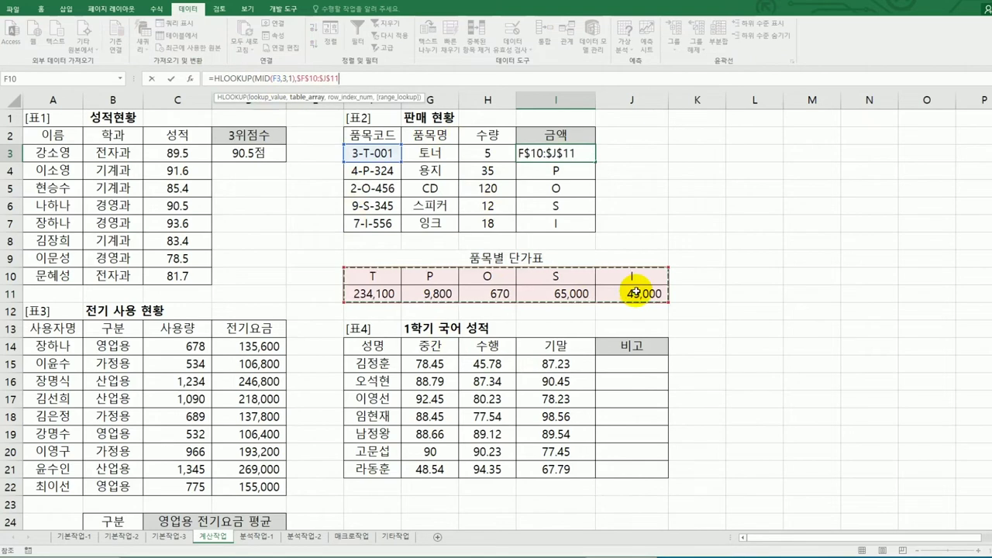
text(,)
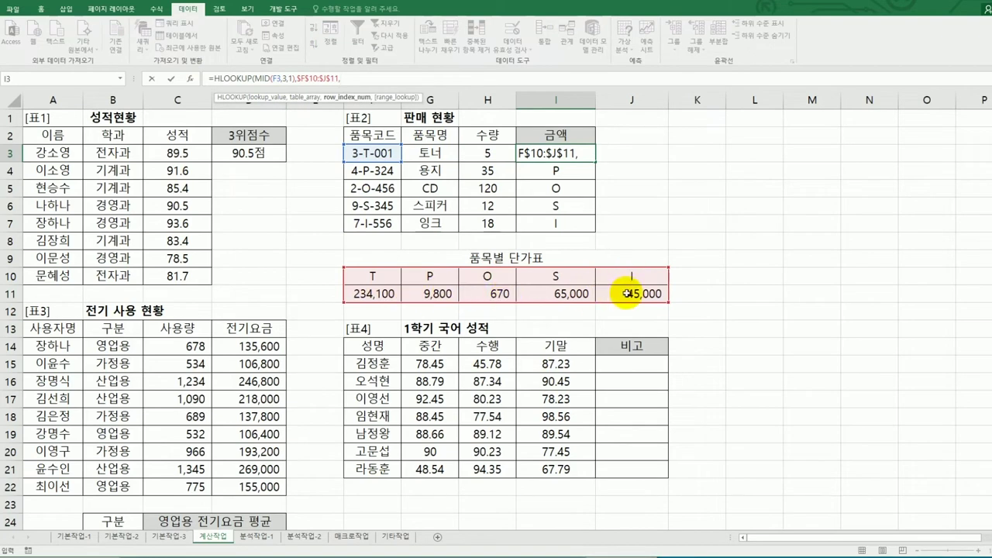
text(2,)
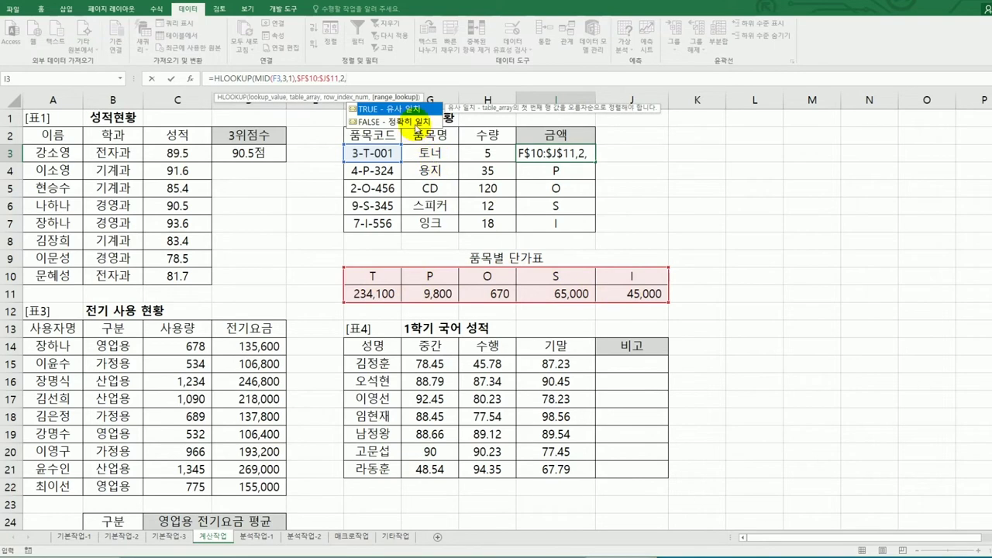
double_click(419, 123)
text())
key(Return)
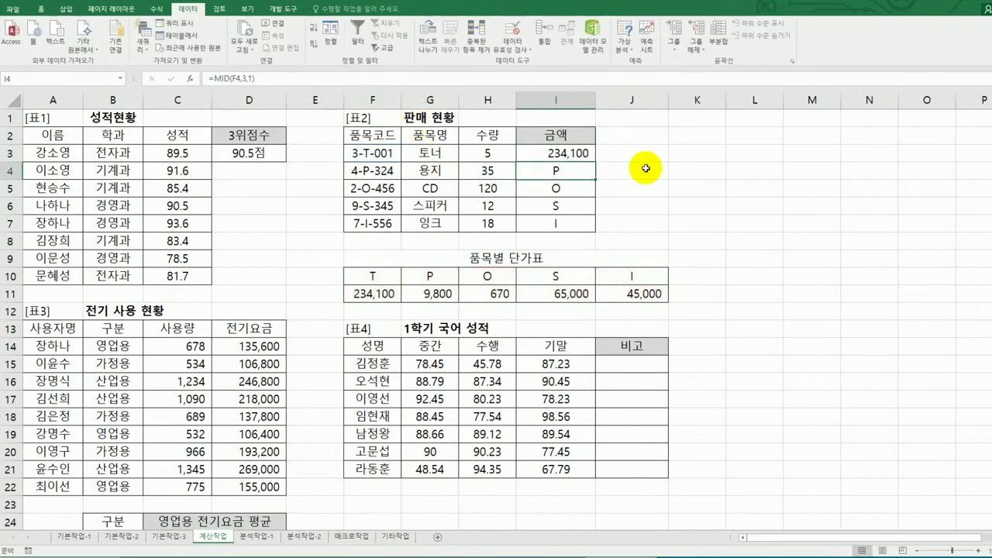
click(582, 154)
drag(595, 162, 596, 232)
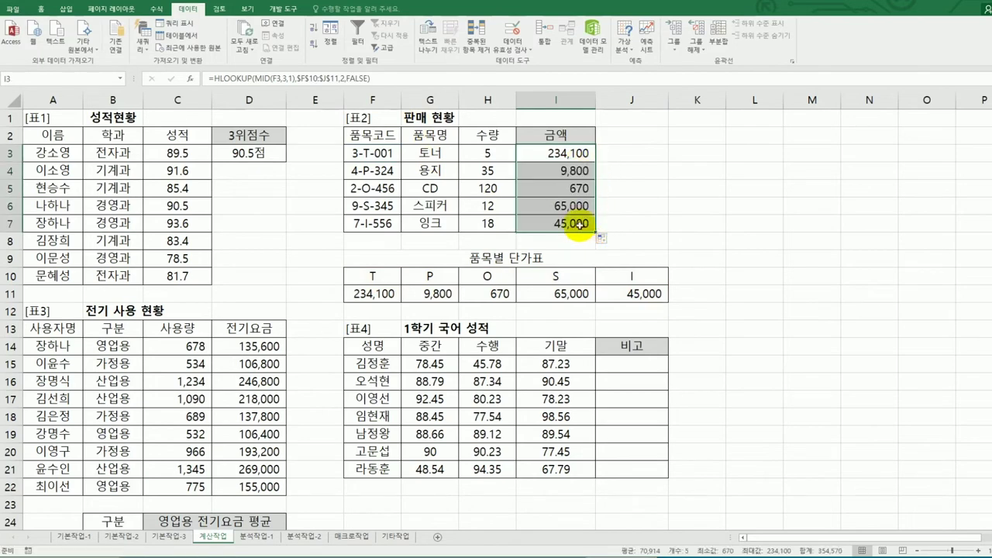
Multiply the HLOOKUP formula in I3 by the quantity in H3 and fill the formula down to I7
click(542, 152)
click(396, 78)
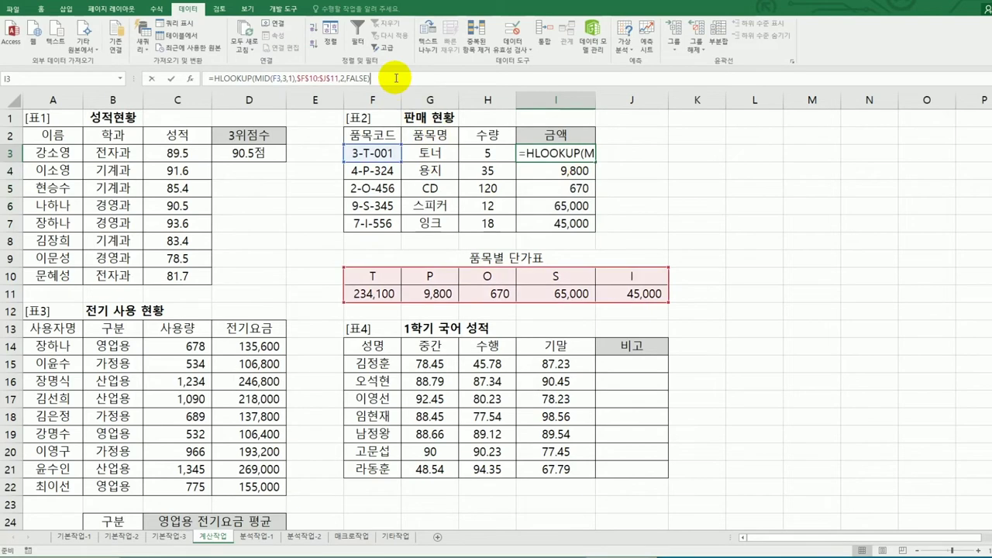
text(*)
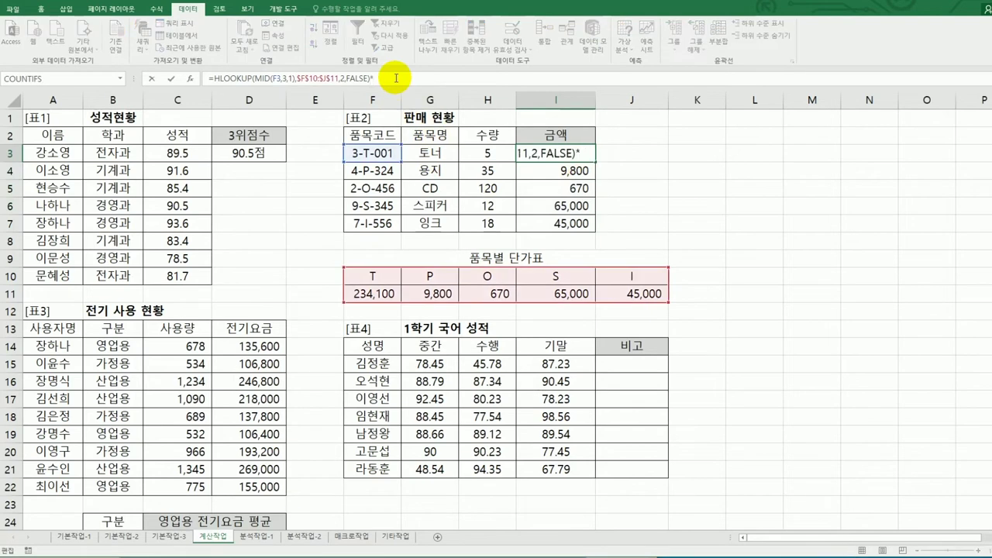
click(476, 156)
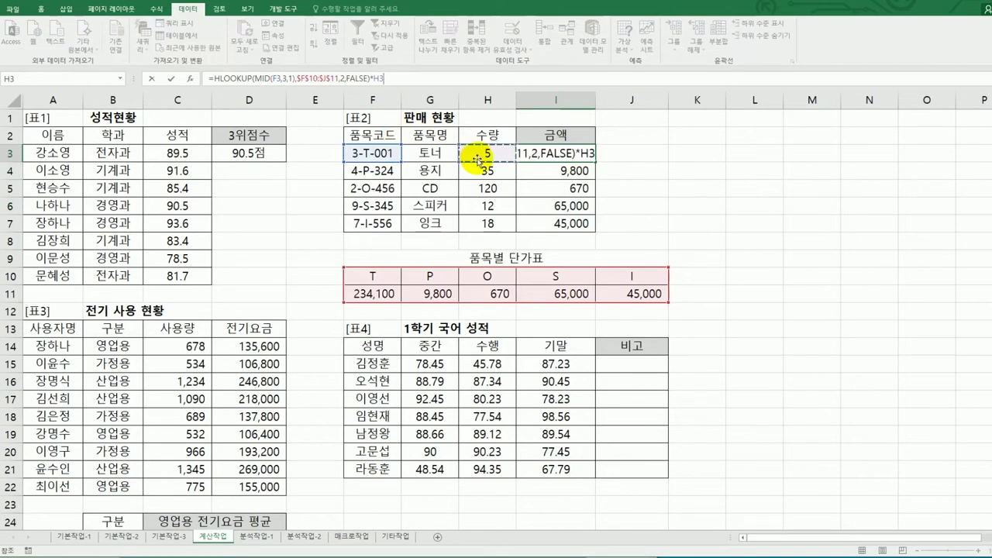
key(Return)
click(577, 156)
drag(595, 160, 595, 231)
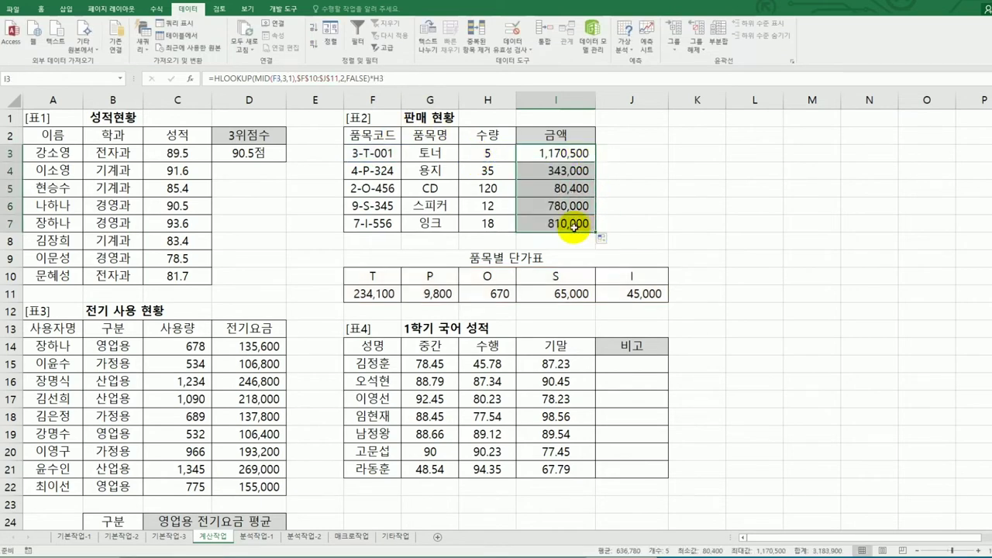
click(573, 226)
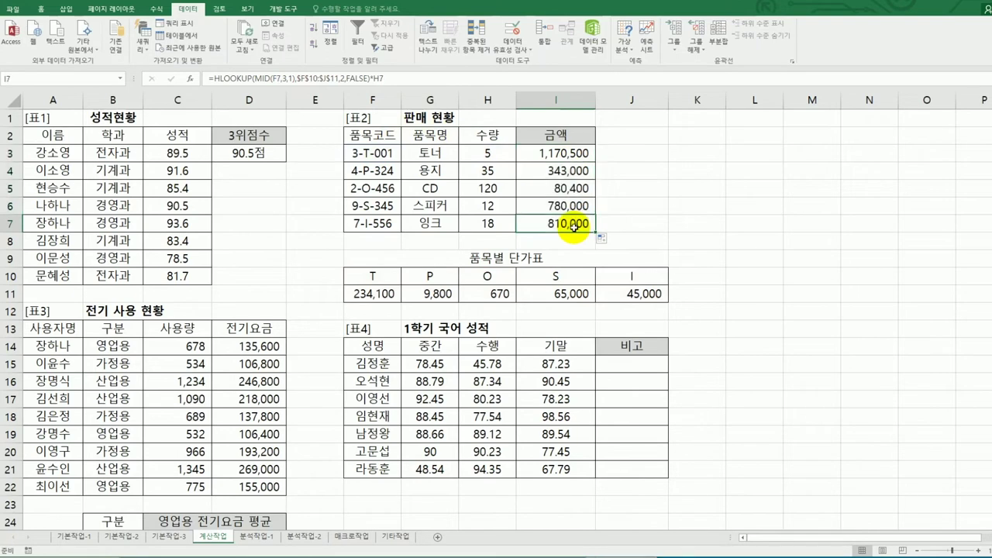
Check the 표3 task in the exam document and start a DAVERAGE formula in C25 with A13:D22 as the database
key(alt+Tab)
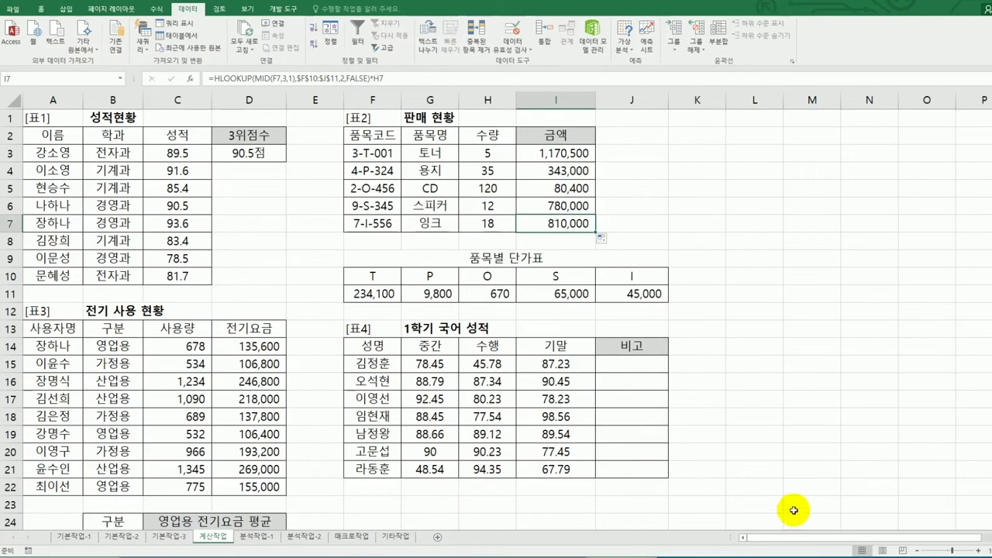
scroll(388, 418, down, 2)
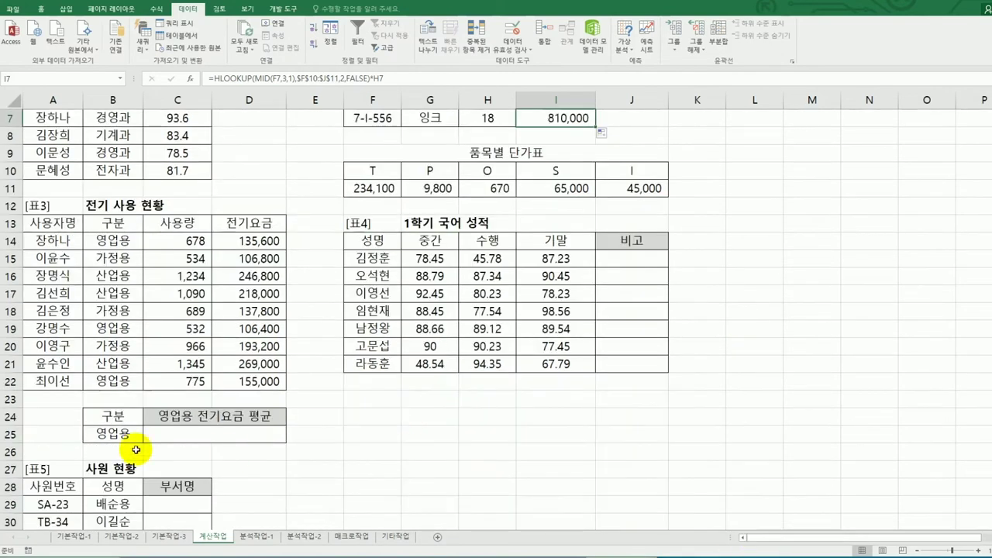
drag(111, 420, 113, 435)
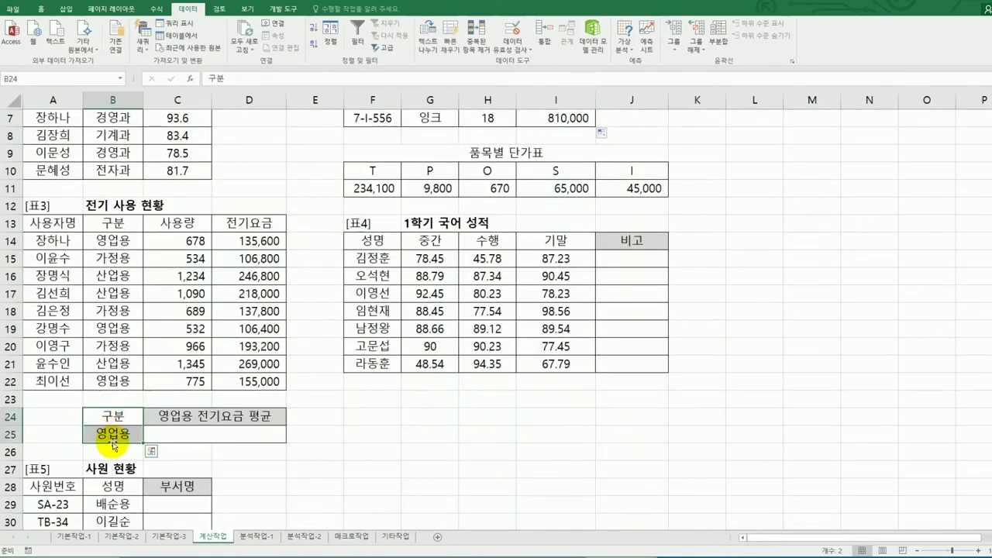
click(194, 437)
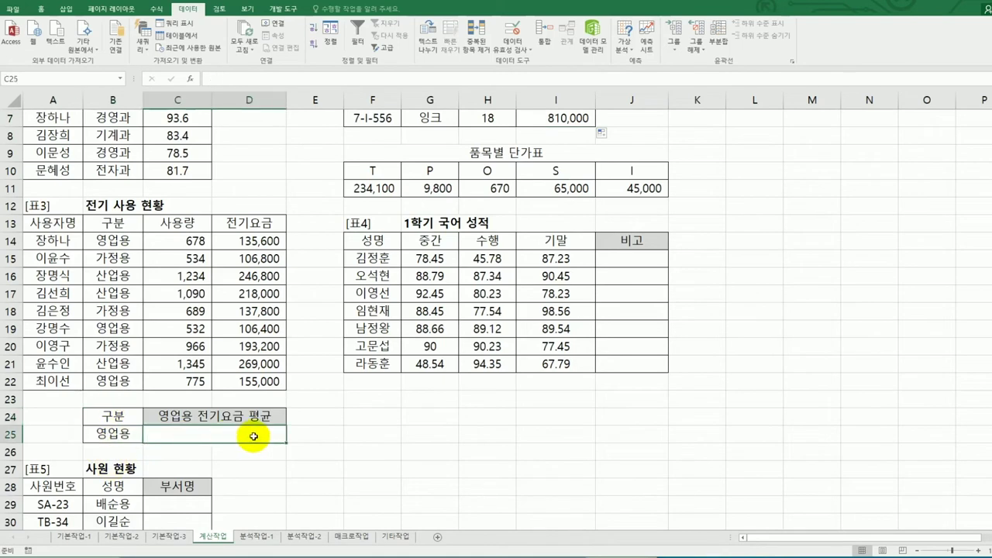
text(=da)
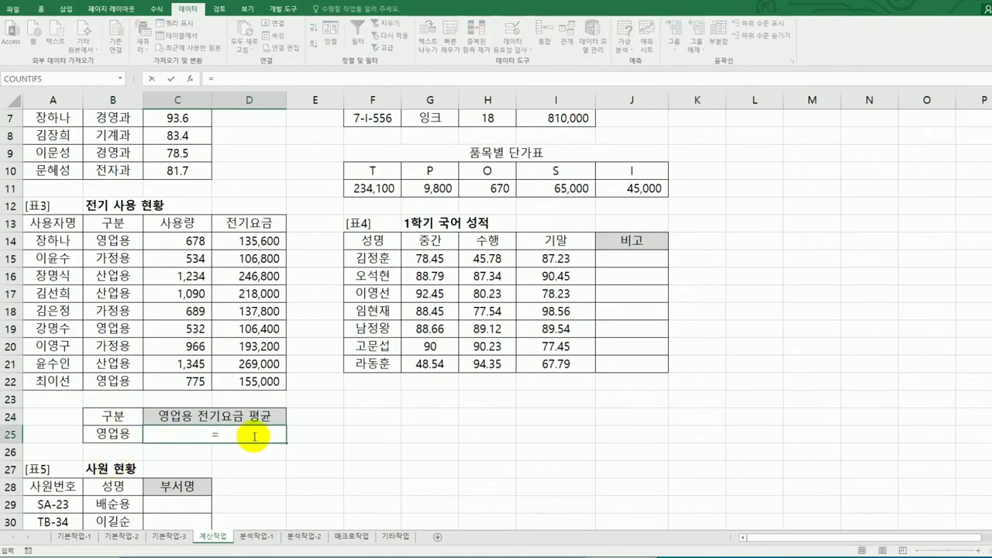
key(Down)
key(Down)
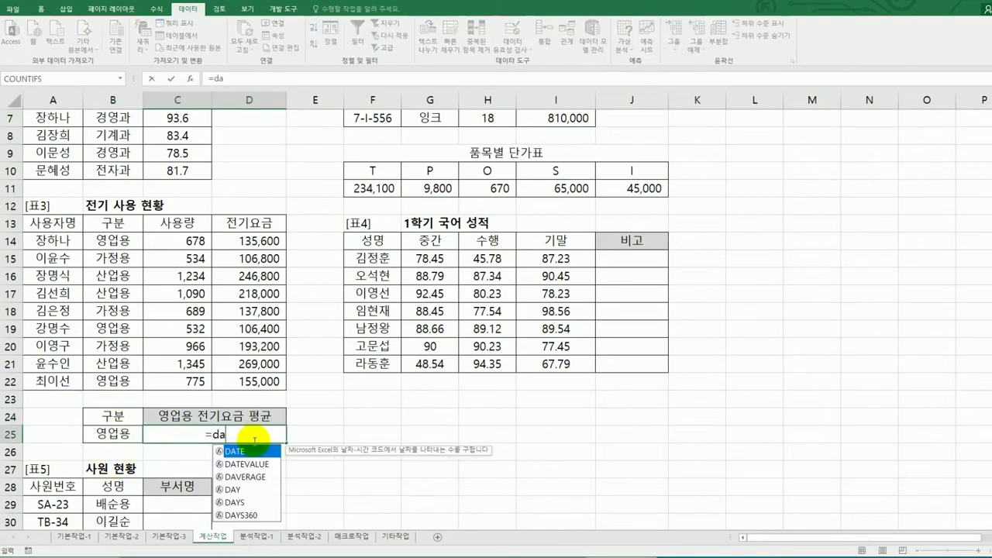
key(Tab)
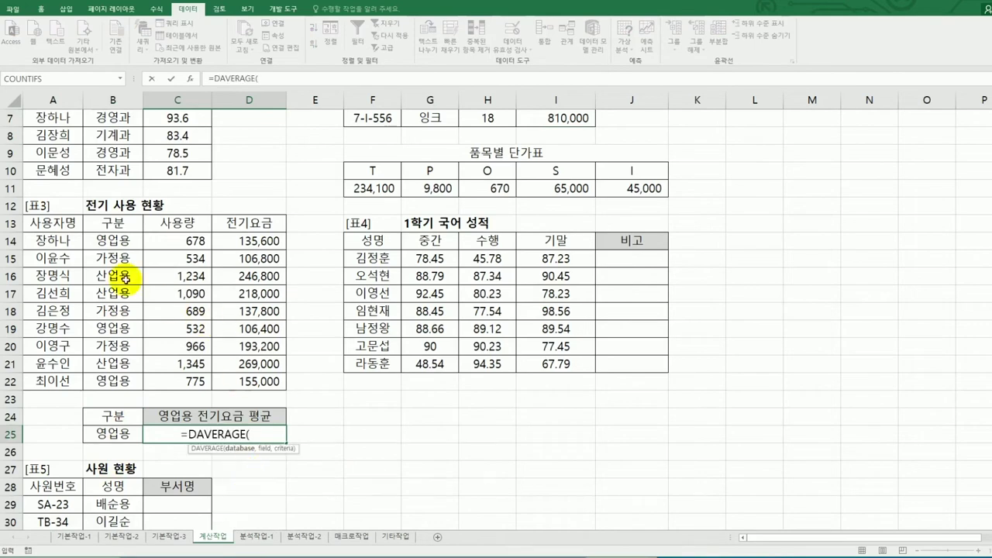
drag(47, 224, 236, 380)
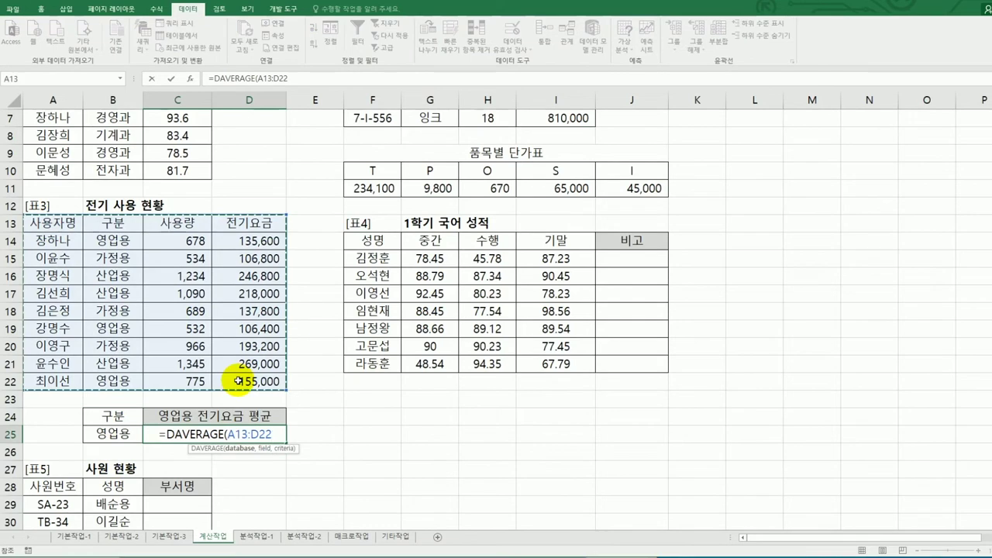
Finish the DAVERAGE formula in C25 with D13 as the field and B24:B25 as the criteria, and enter it
text(,)
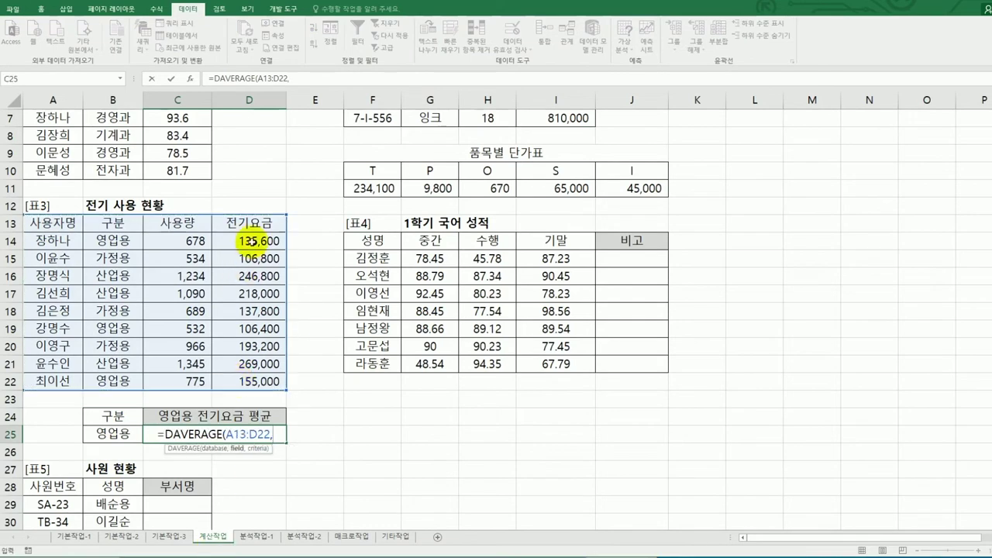
click(256, 222)
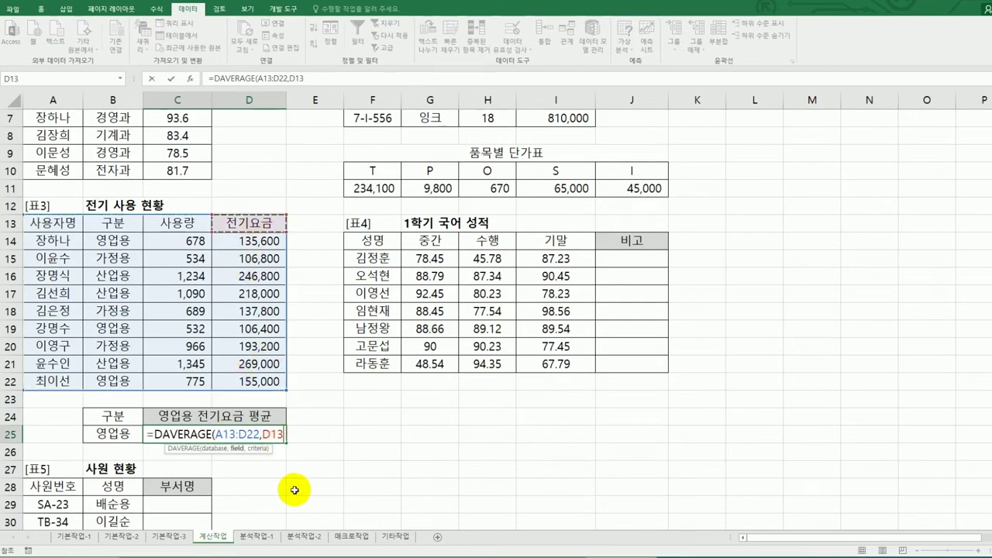
text(,)
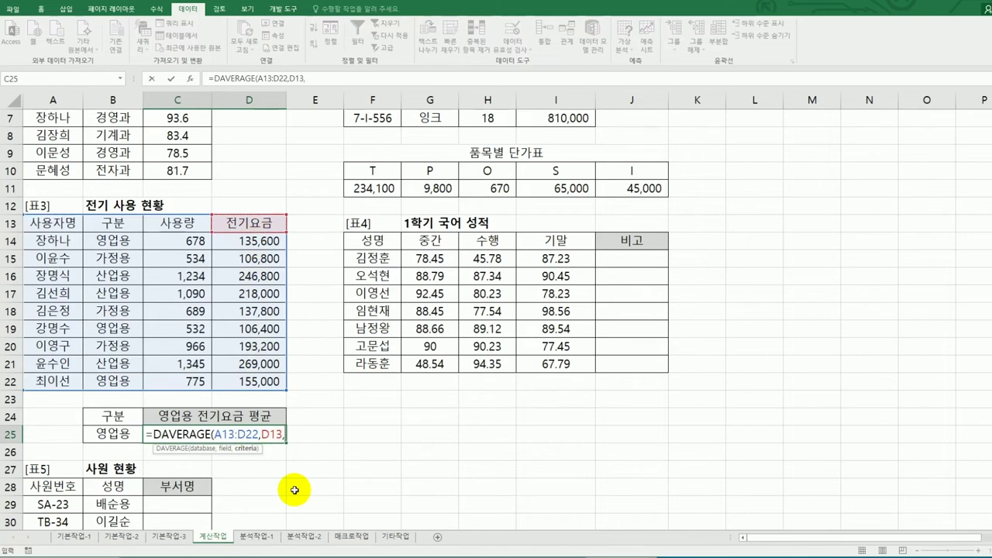
click(106, 415)
drag(107, 415, 114, 435)
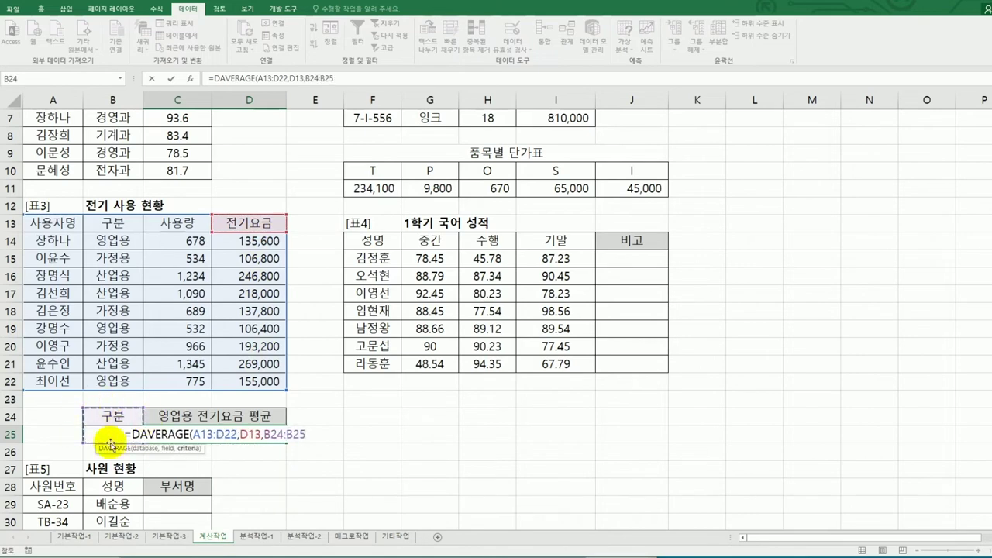
text())
key(Return)
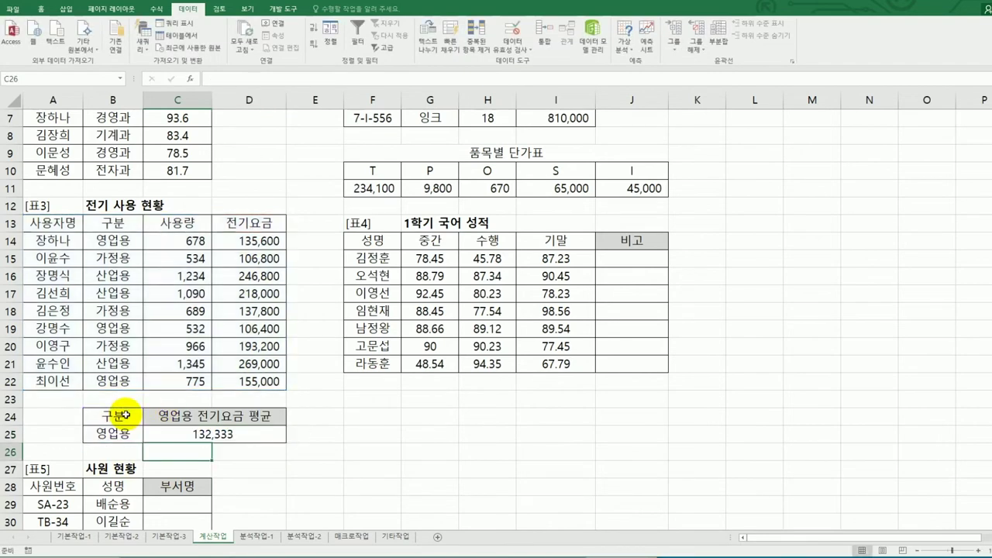
Edit the formula in C25 and insert ROUNDUP( in front of the DAVERAGE function
click(173, 435)
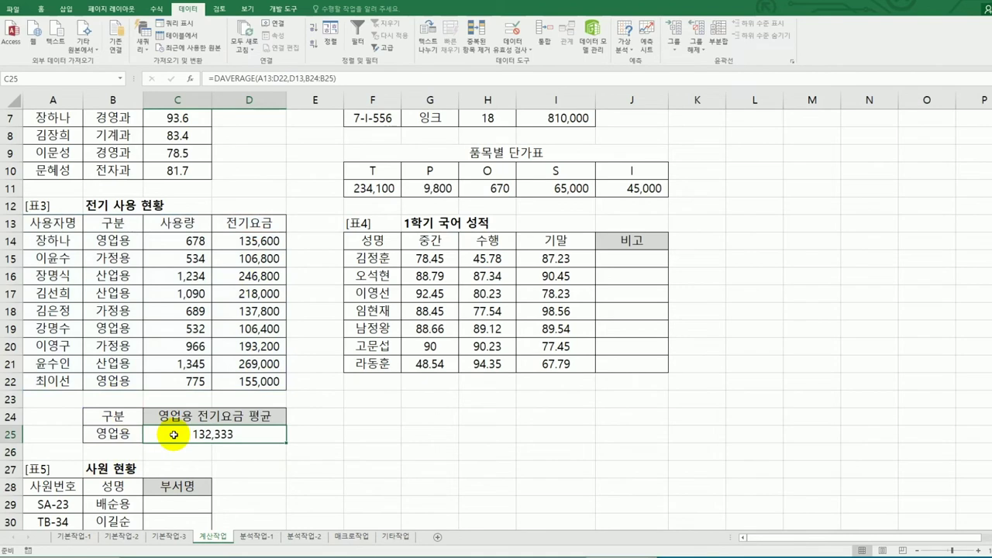
double_click(174, 435)
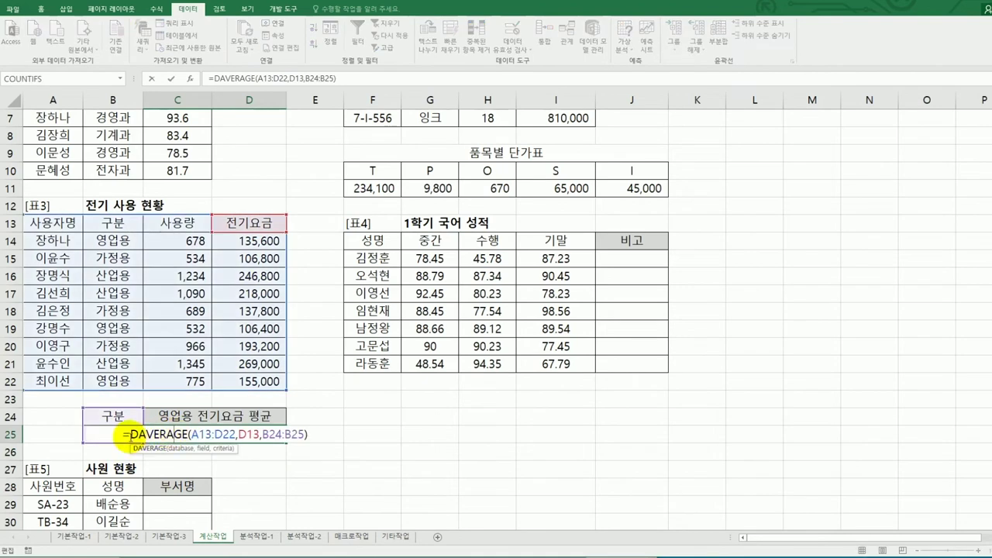
click(128, 435)
text(r)
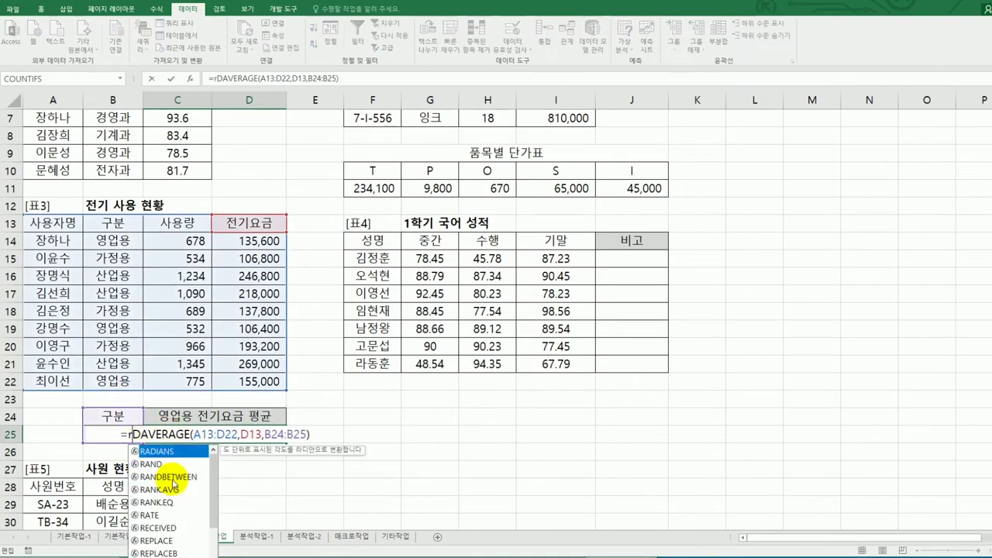
text(oun)
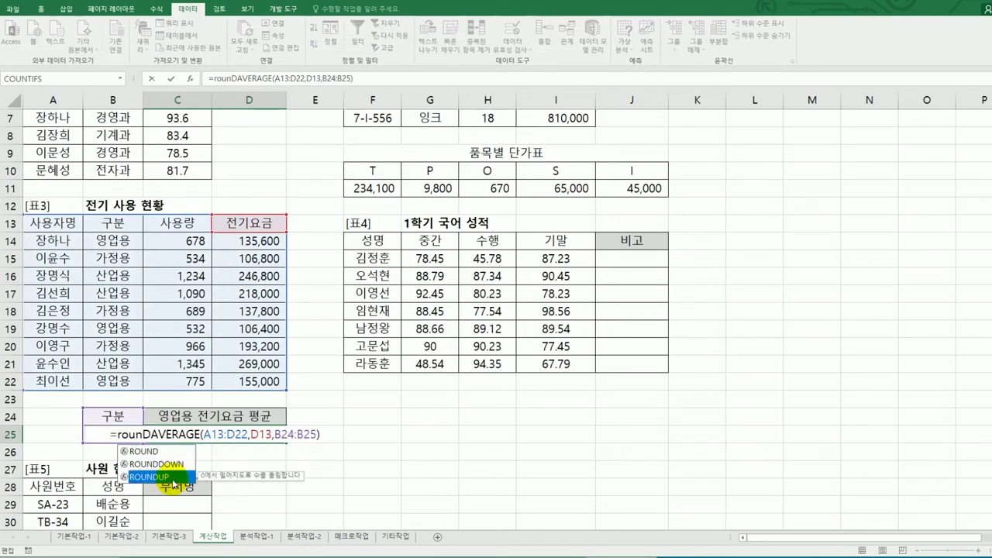
double_click(174, 477)
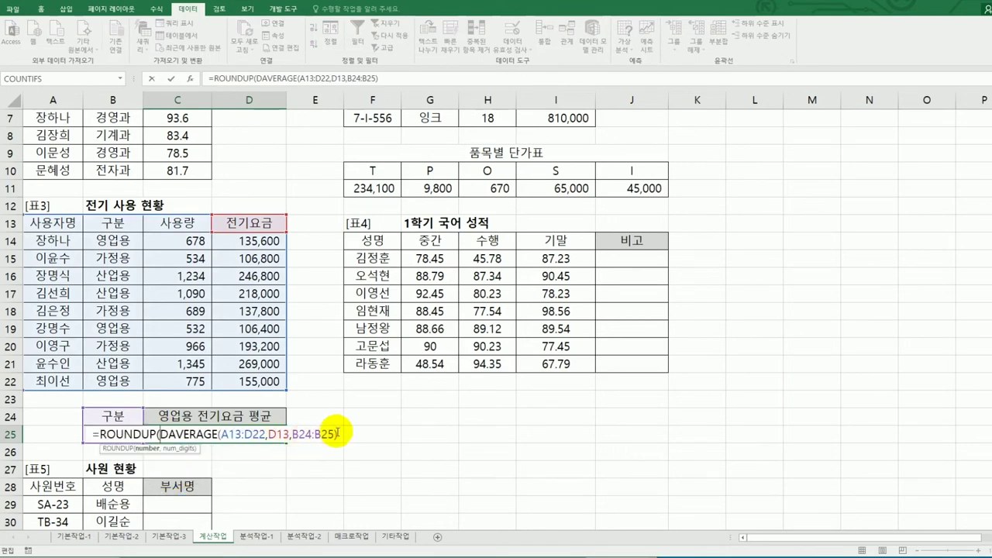
Complete the ROUNDUP in C25 with -3 as the number of digits and enter the formula
text(,)
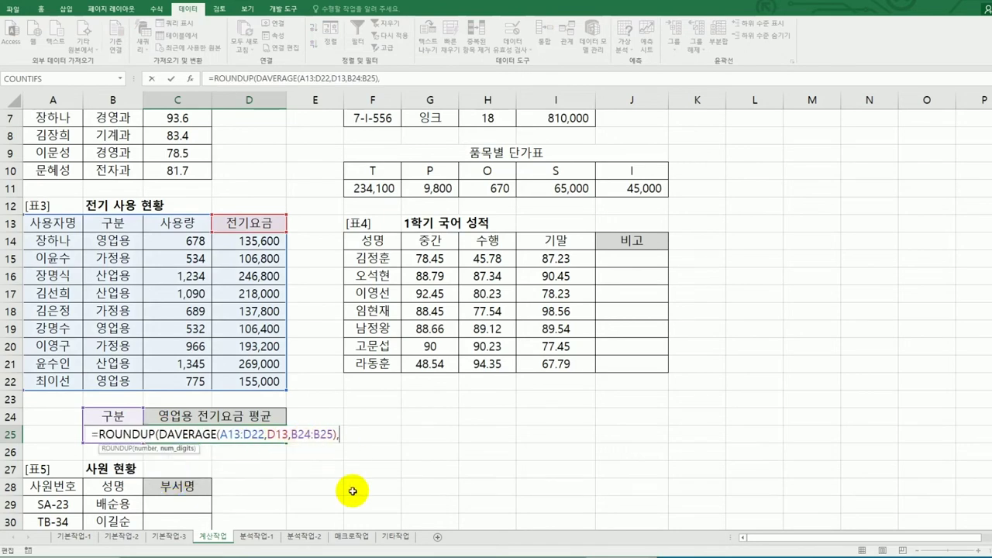
text(-1)
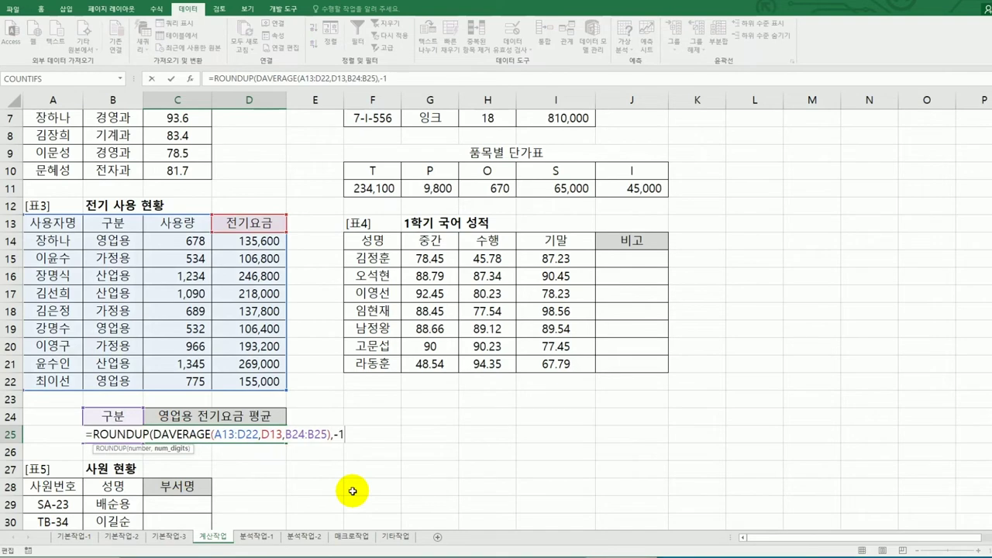
key(BackSpace)
text(2)
key(BackSpace)
text(3))
key(Return)
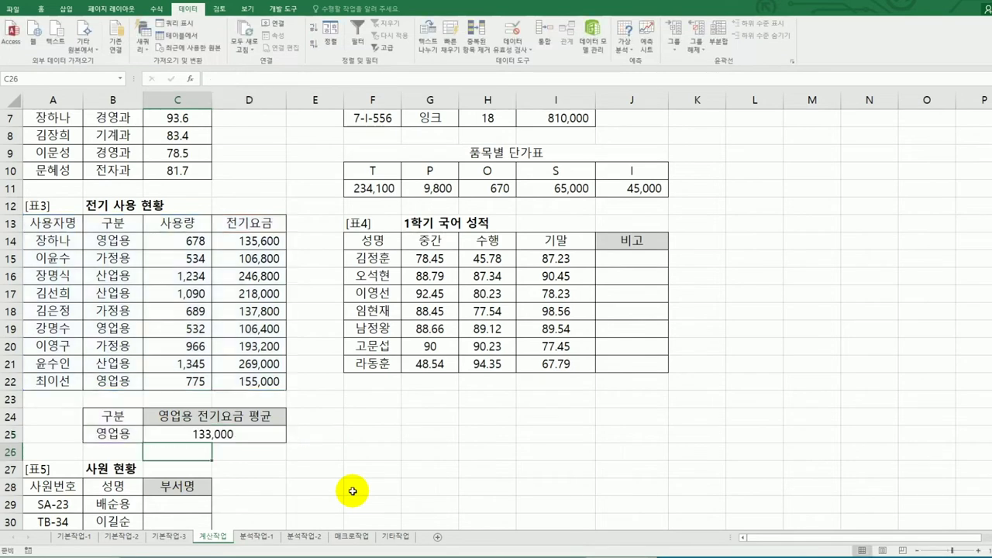
click(207, 436)
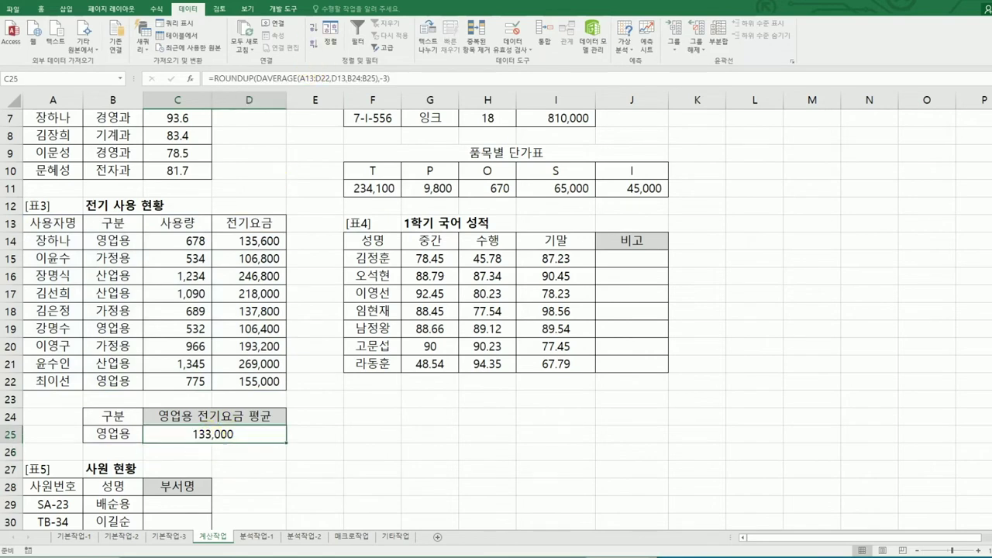
Check the 표4 task in the exam document and start an IF formula in J15 with STDEV(G15:I15) in its condition
key(alt+Tab)
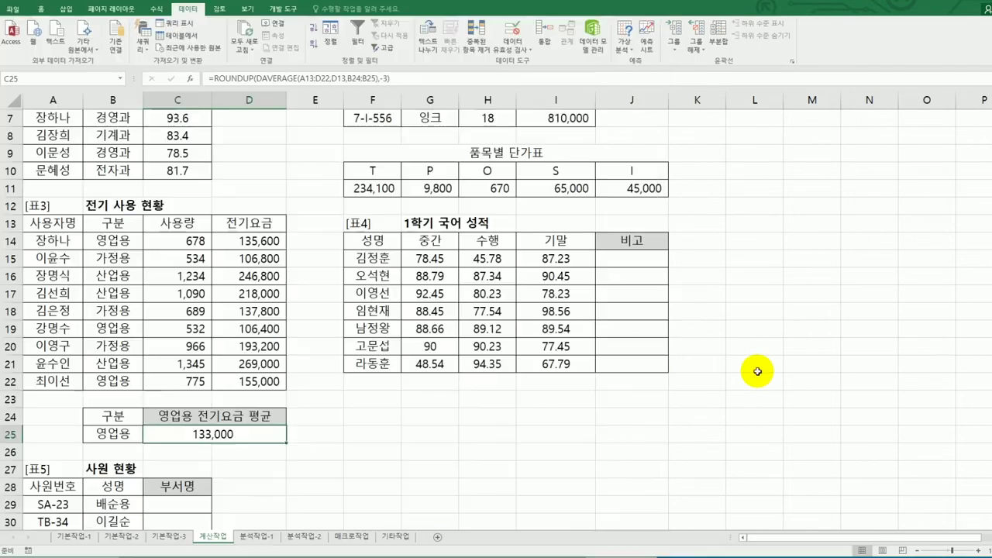
click(637, 257)
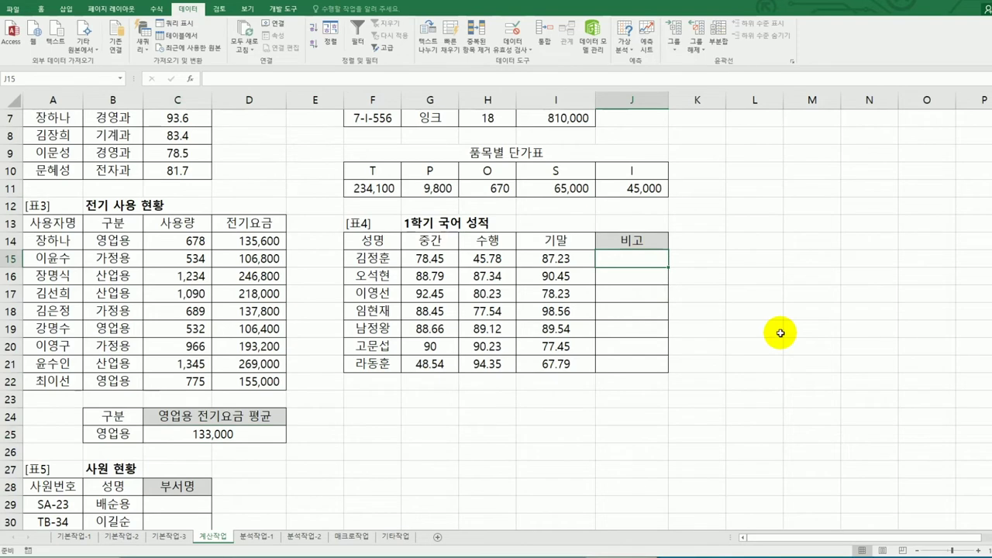
text(=)
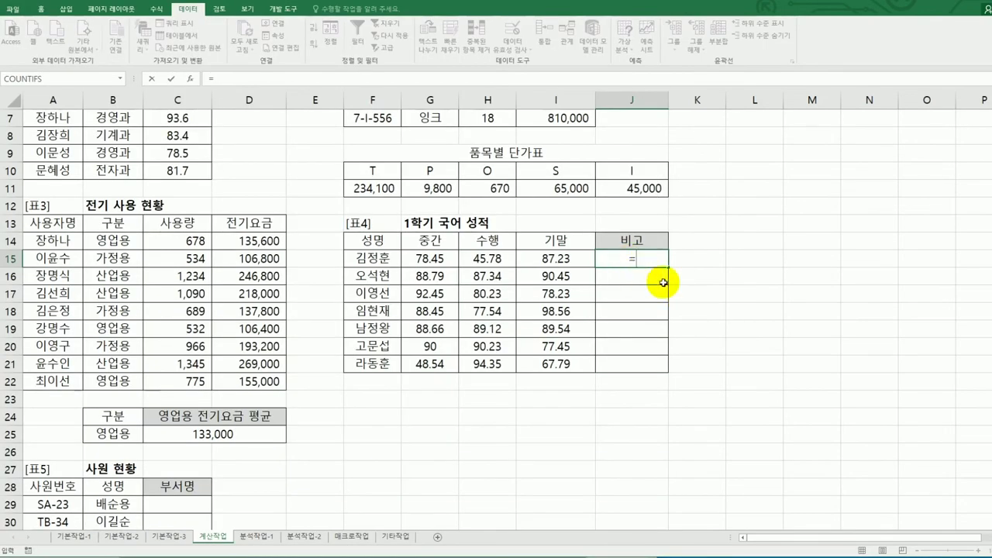
text(if()
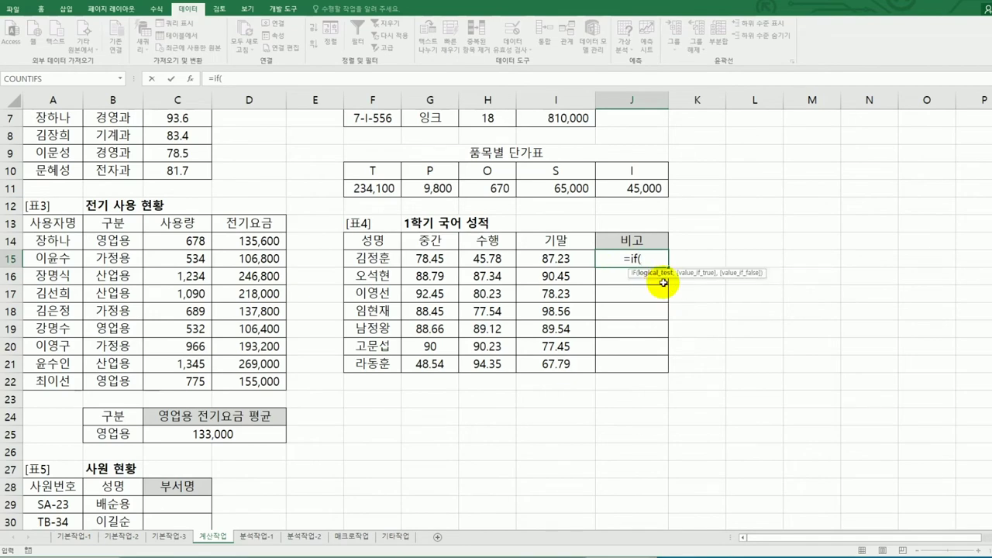
text(stdev()
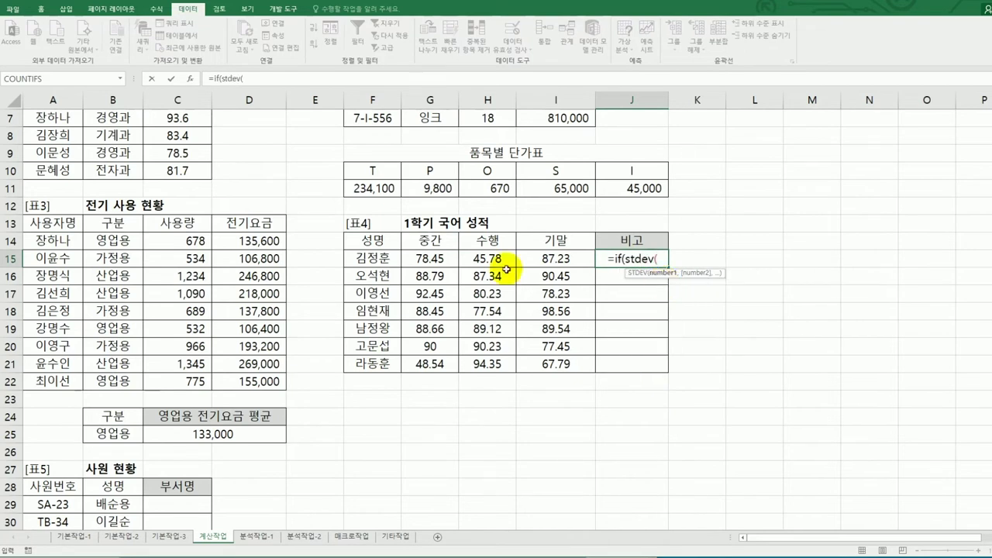
drag(425, 258, 547, 250)
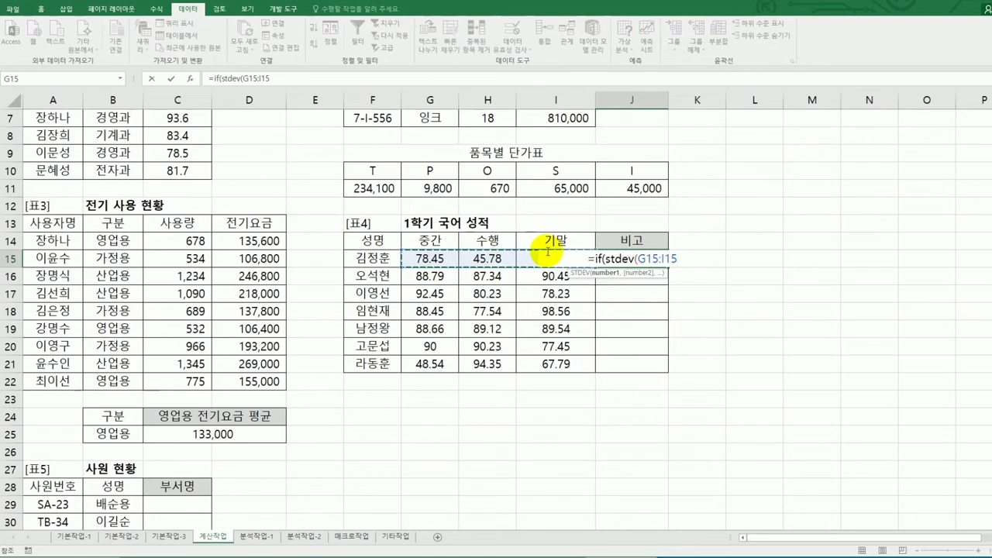
text())
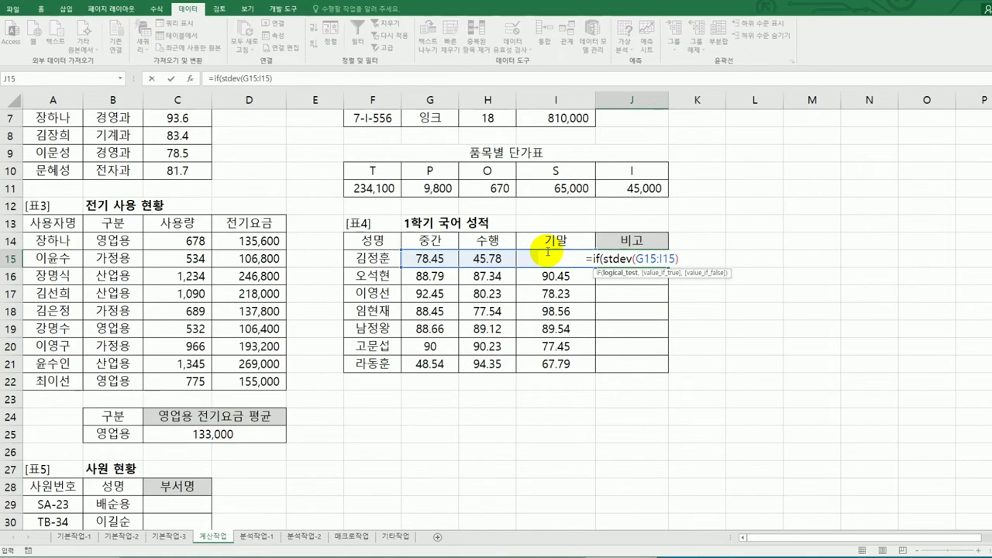
Complete the IF condition in J15 with >= and the STDEV of the absolute range $G$15:$I$21
text(>=)
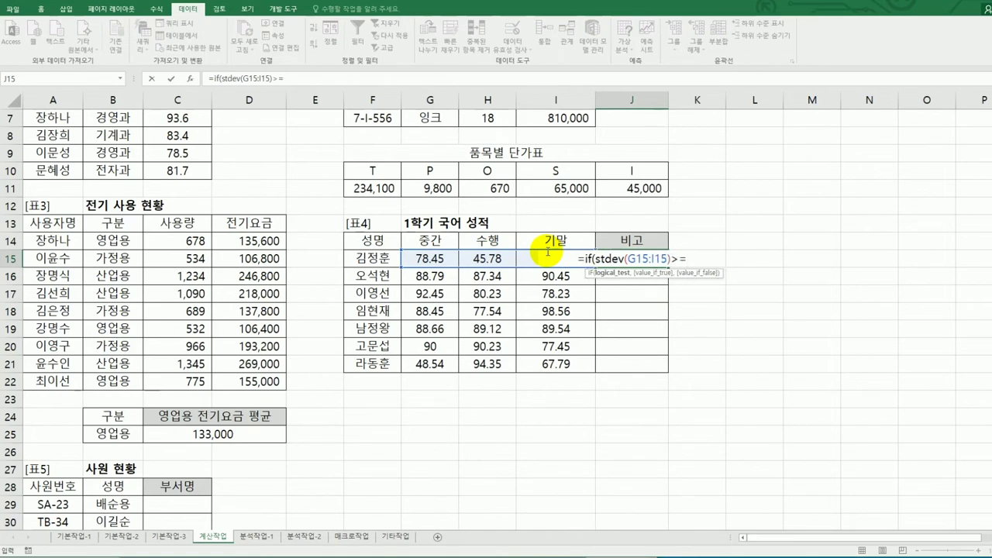
text(stdev()
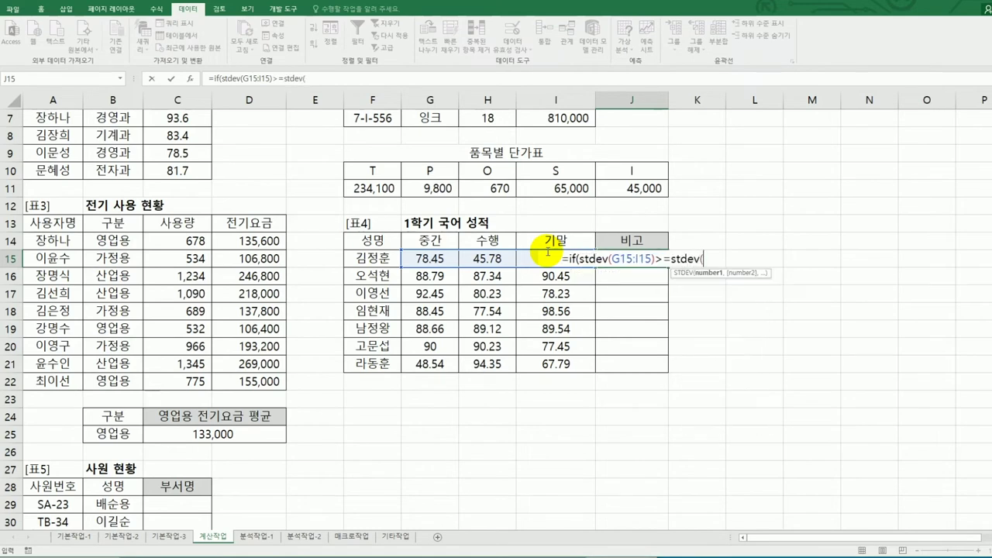
drag(432, 258, 554, 365)
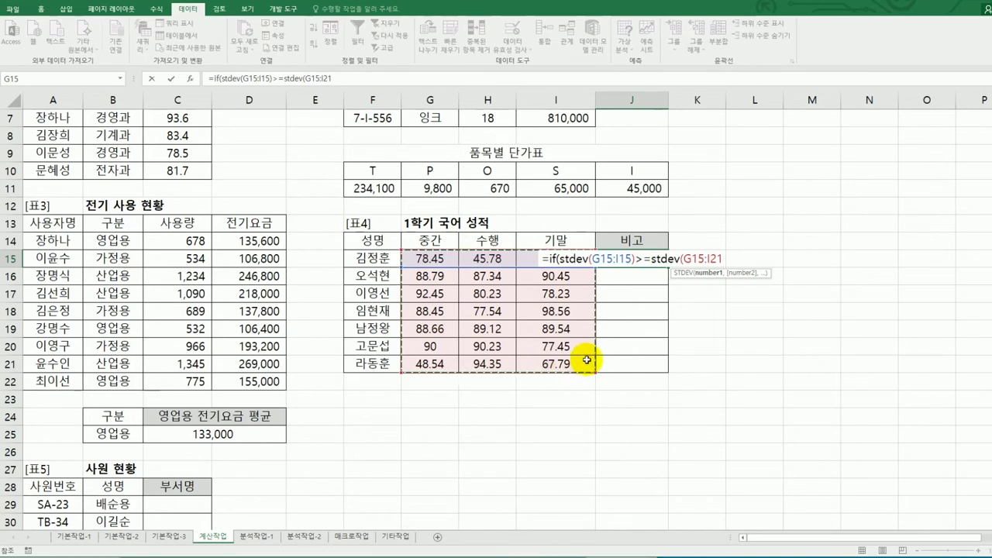
key(F4)
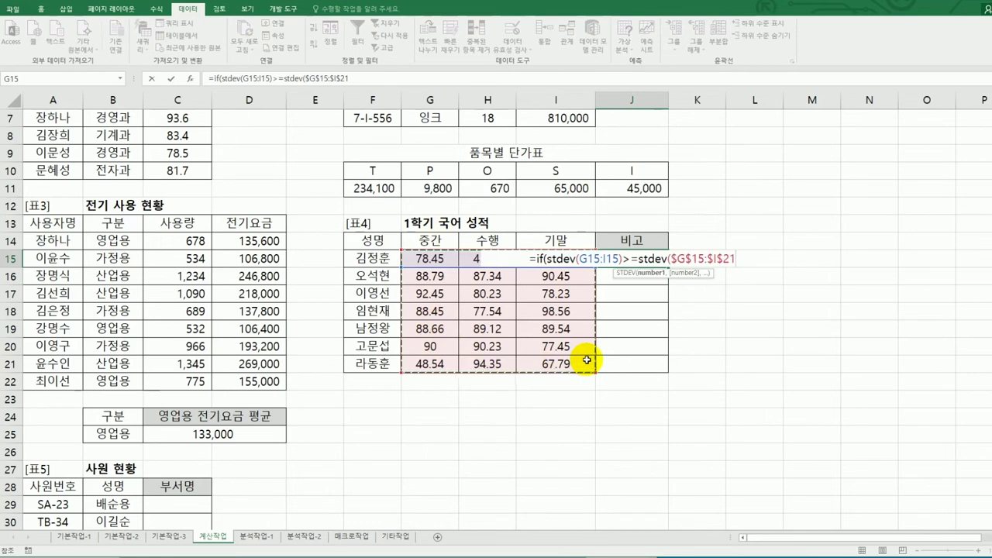
text())
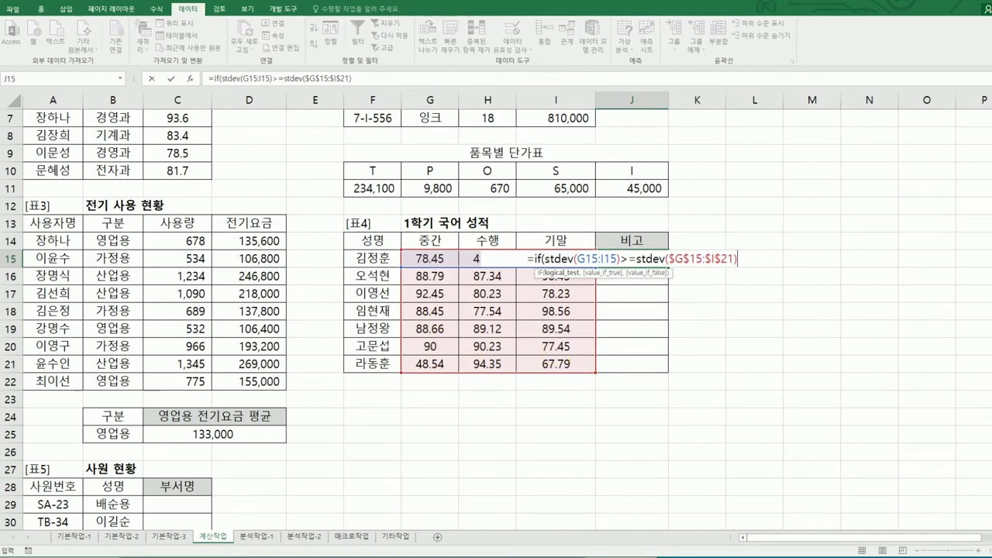
Check the result wording in the exam document, then finish J15's IF with "평균점수 이상" if true and "" if false
key(alt+Tab)
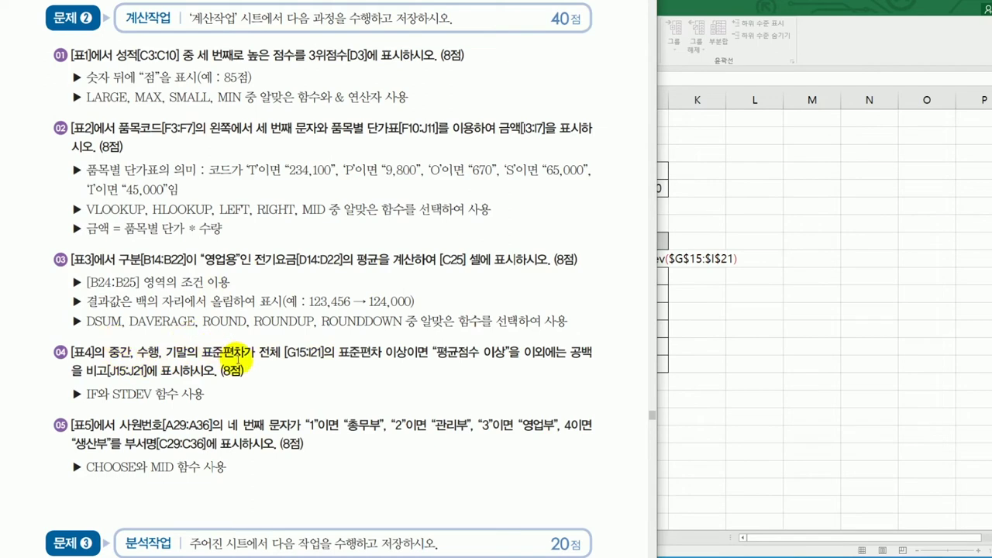
click(759, 10)
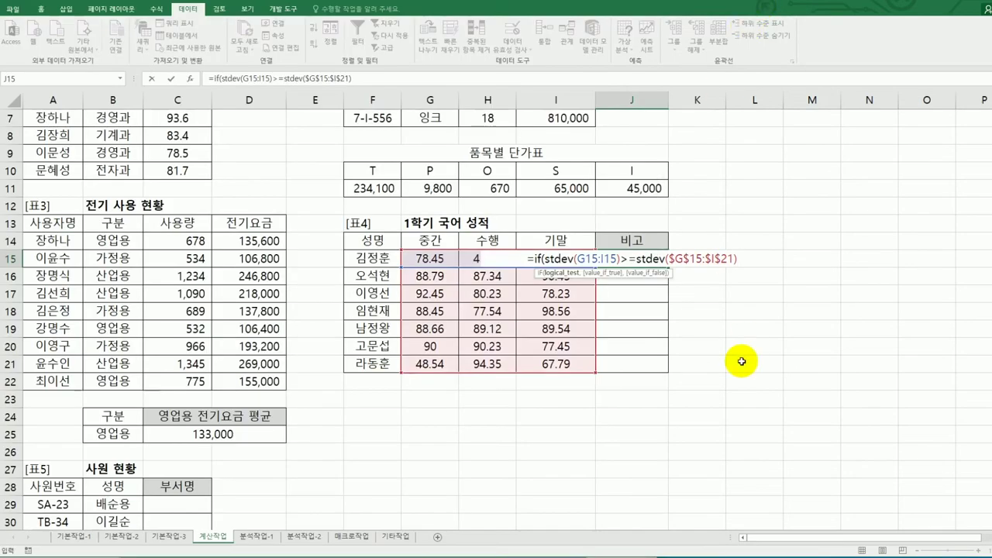
text(,"평균점수 이상",)
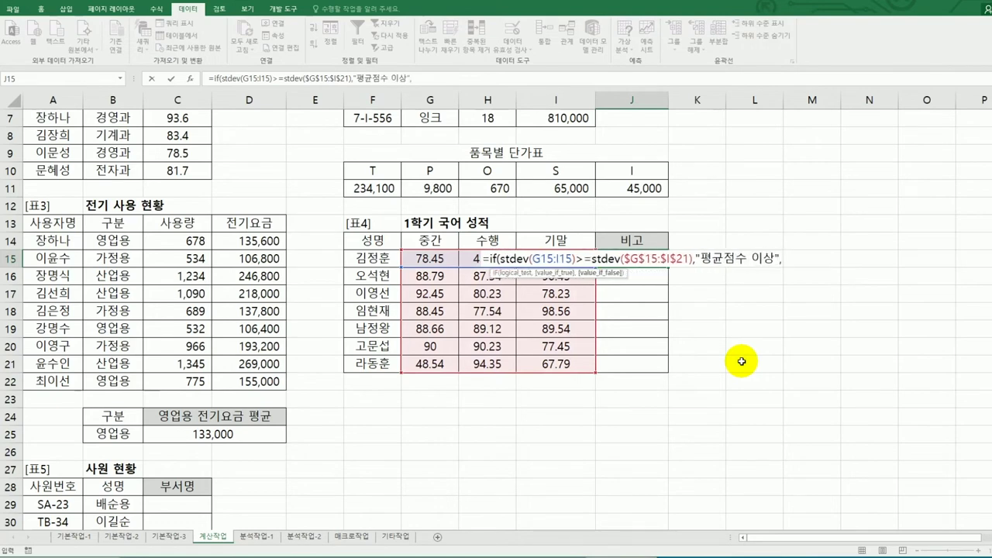
text(")
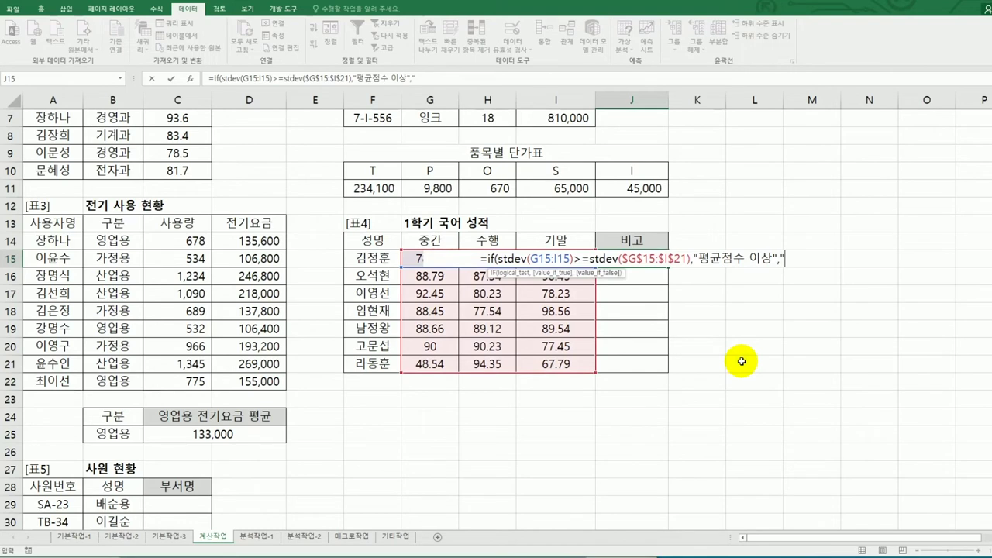
text("))
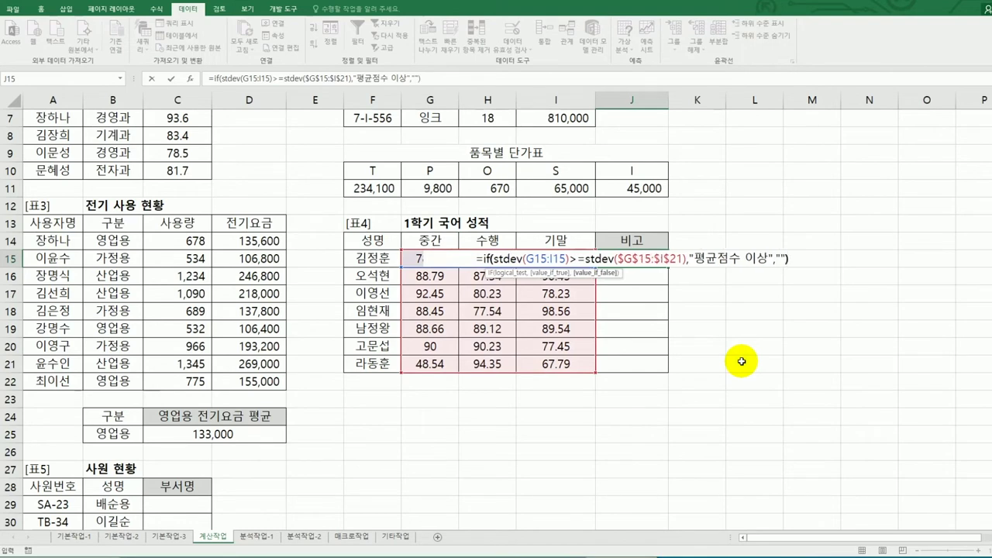
key(Return)
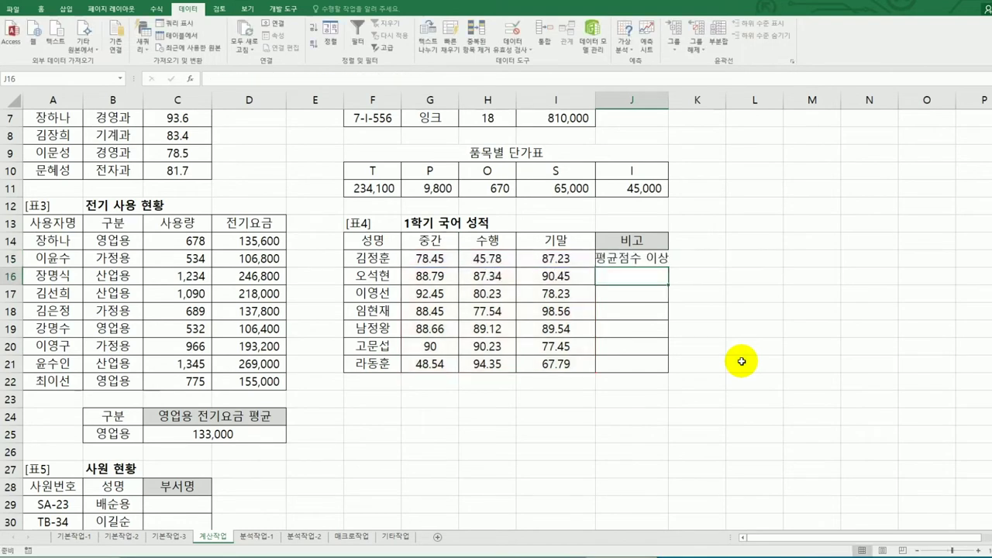
Fill the J15 formula down to J21 and auto-fit the width of column J
click(651, 256)
drag(668, 266, 668, 371)
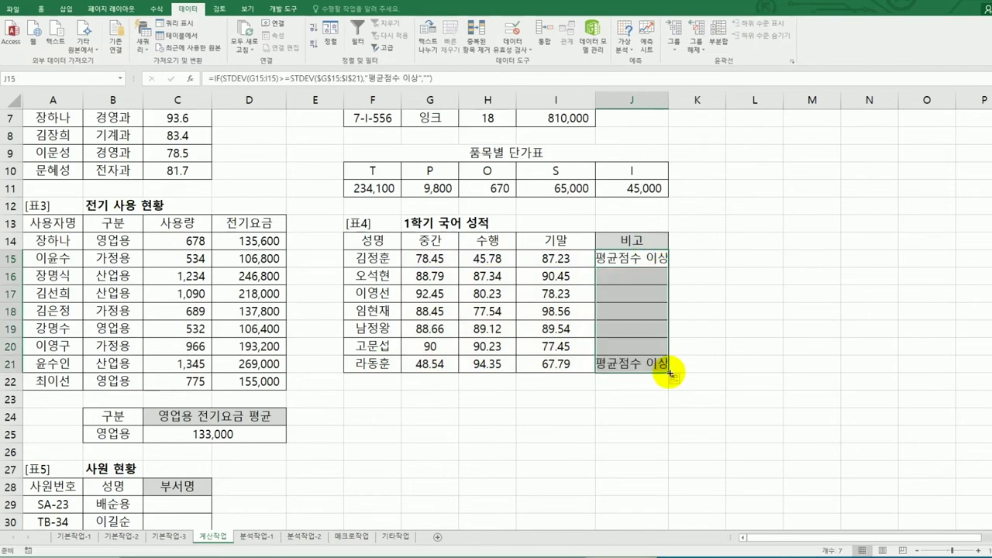
double_click(667, 99)
click(643, 363)
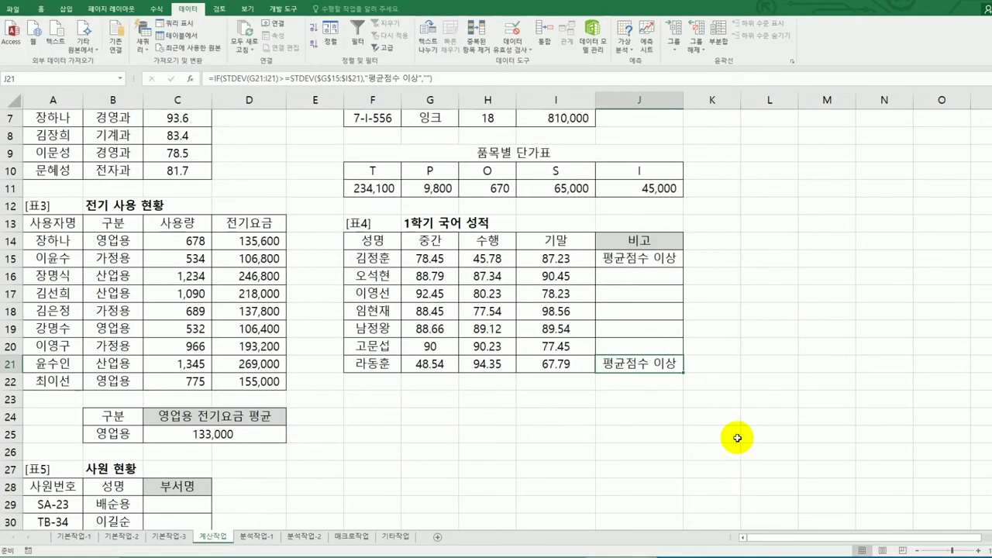
Enter =MID(A29,4,1) in C29 of 표5 and fill it down to C36
scroll(256, 430, down, 2)
click(183, 404)
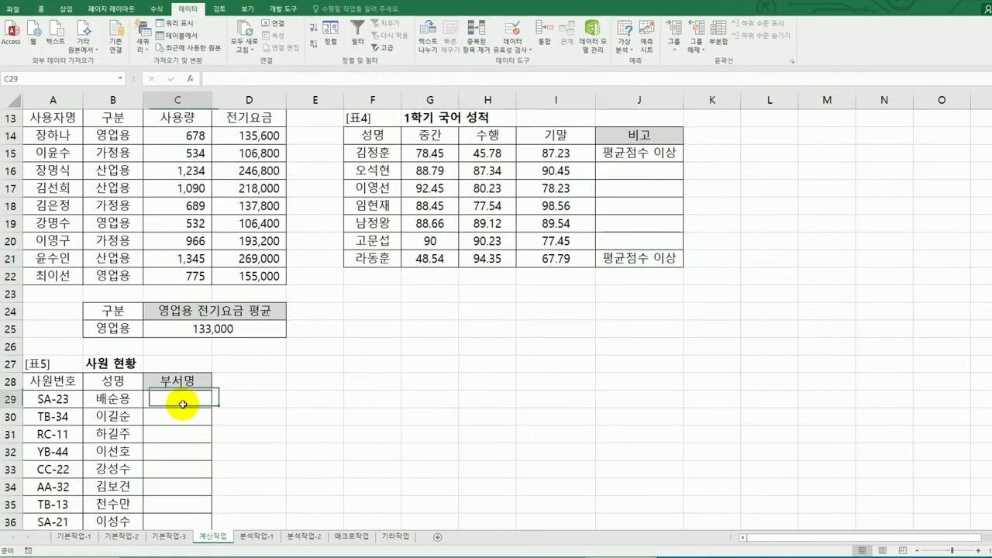
scroll(287, 399, down, 2)
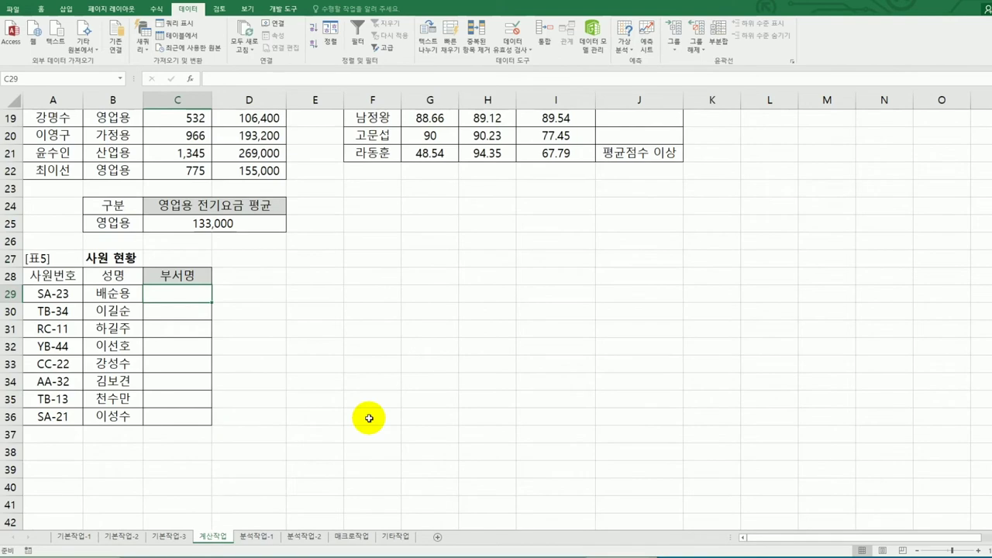
text(=)
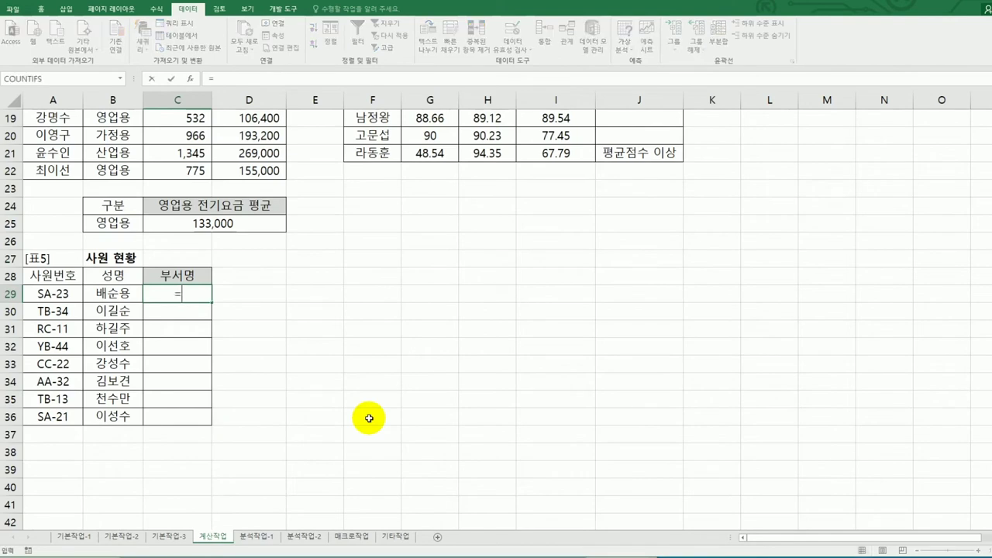
text(mid)
key(Tab)
key(Left)
key(Left)
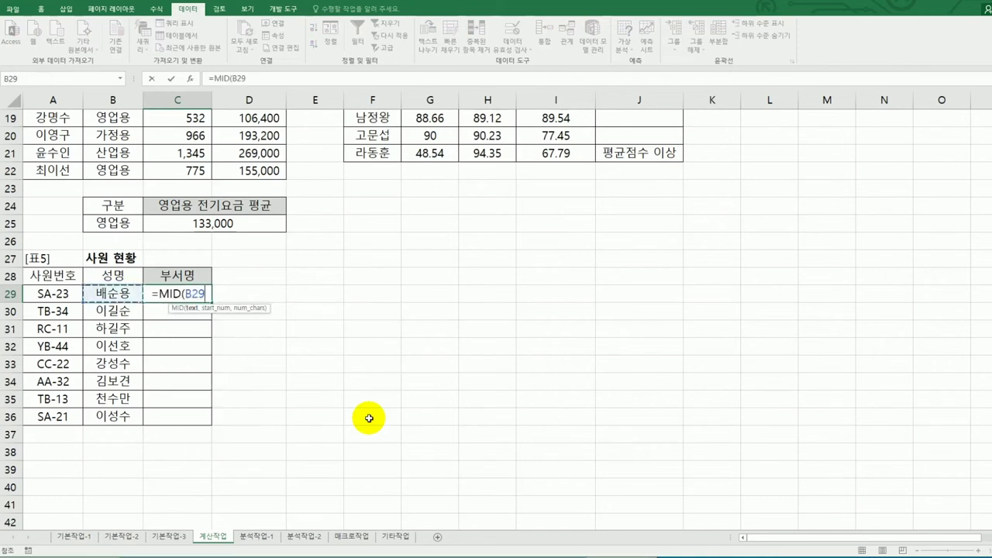
text(,4,1)
key(ctrl+Return)
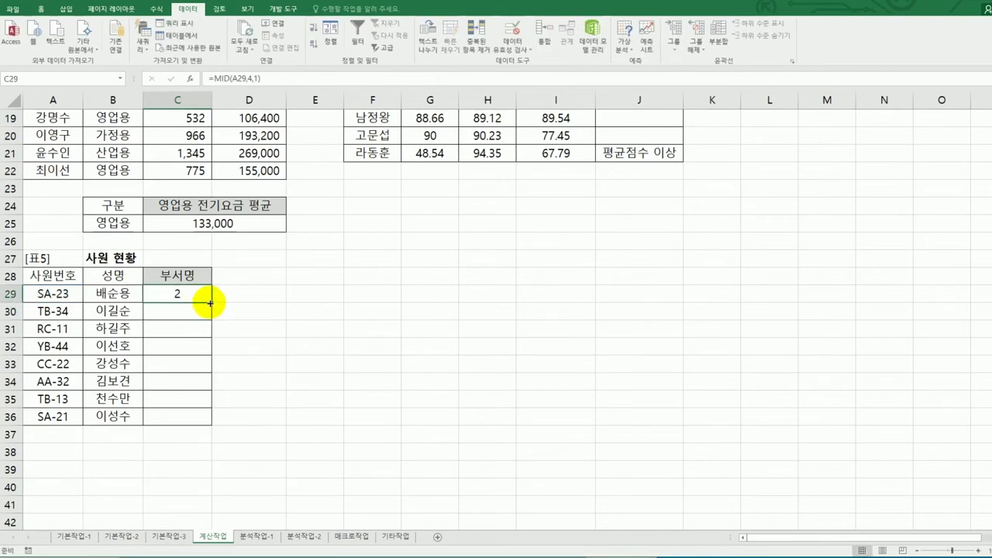
drag(212, 301, 201, 421)
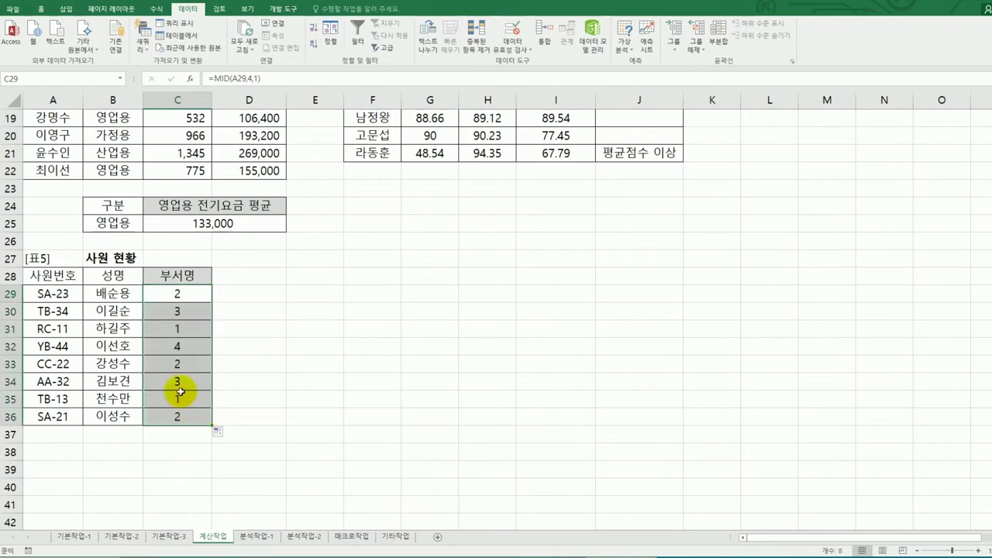
Wrap the MID formula in C29 in a CHOOSE function, using MID(A29,4,1) as its index number
click(174, 292)
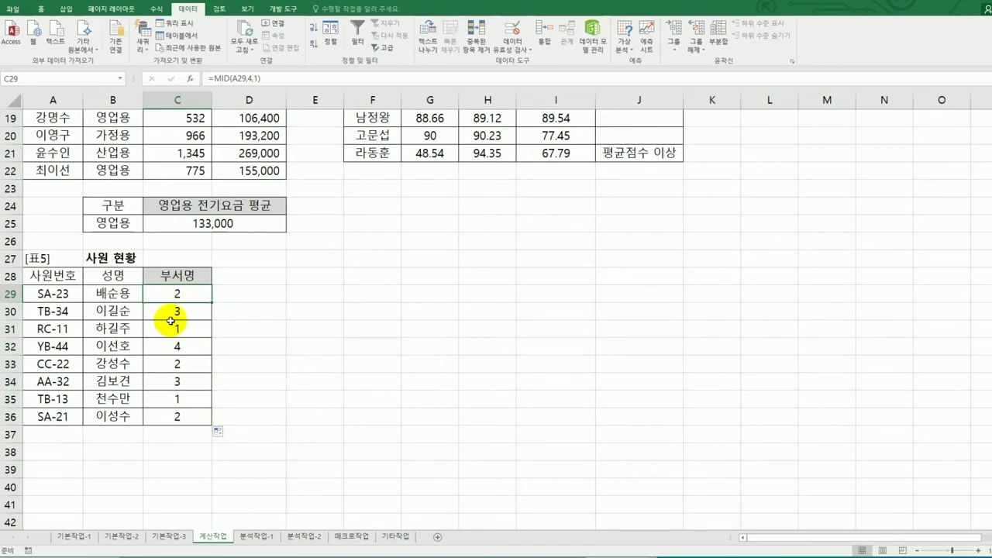
double_click(146, 293)
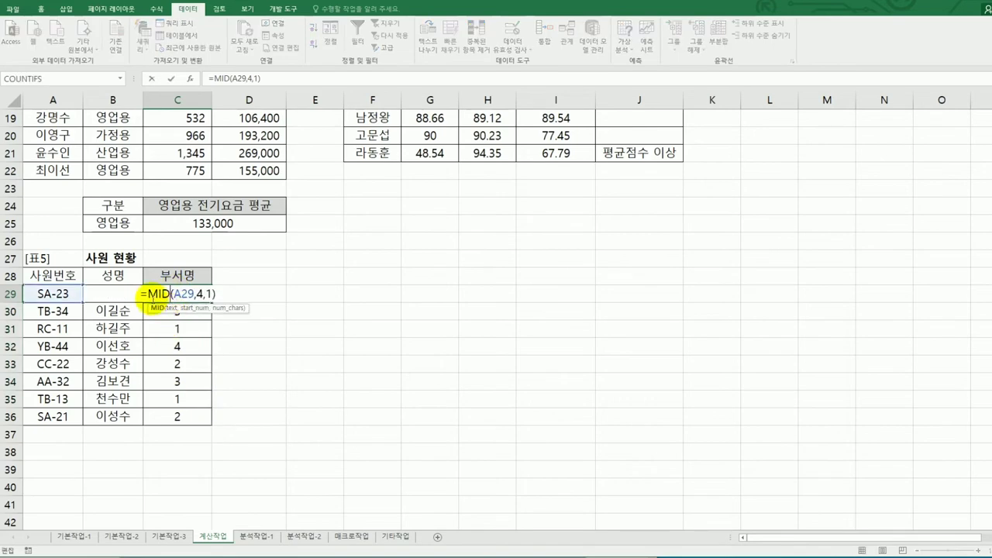
text(ch)
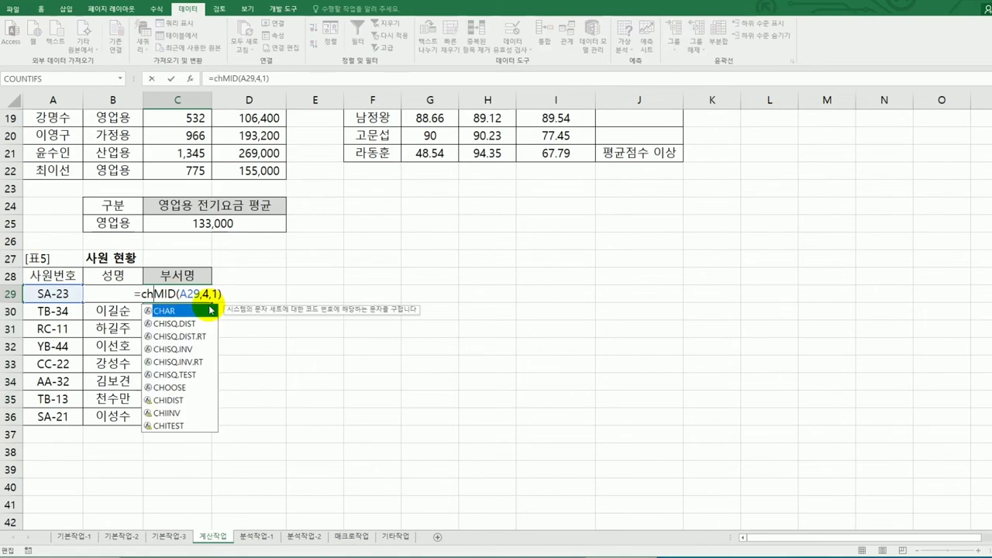
text(oo)
key(Tab)
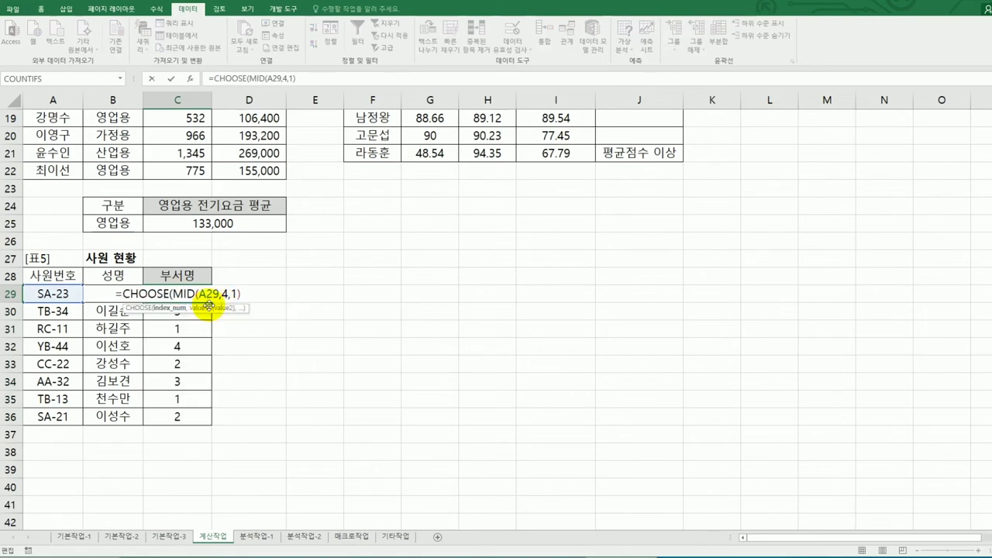
click(243, 293)
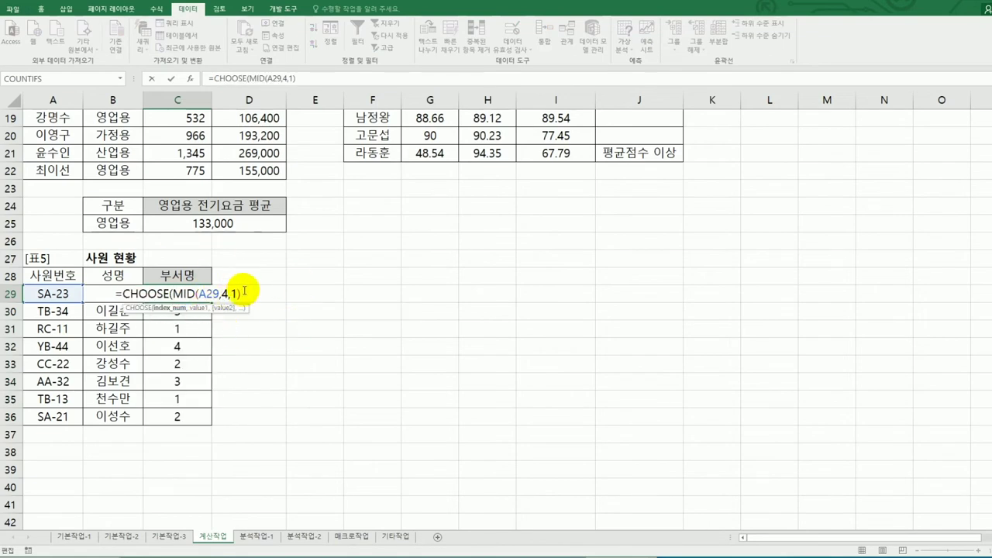
text(,)
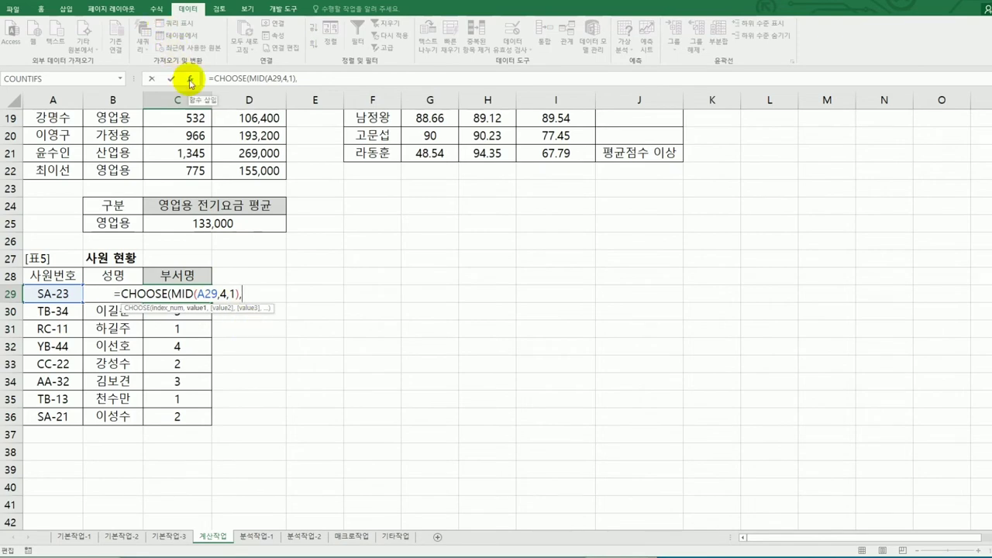
Complete C29's CHOOSE with the values "총무부", "관리부", "영업부" and "생산부" in the function arguments
click(189, 81)
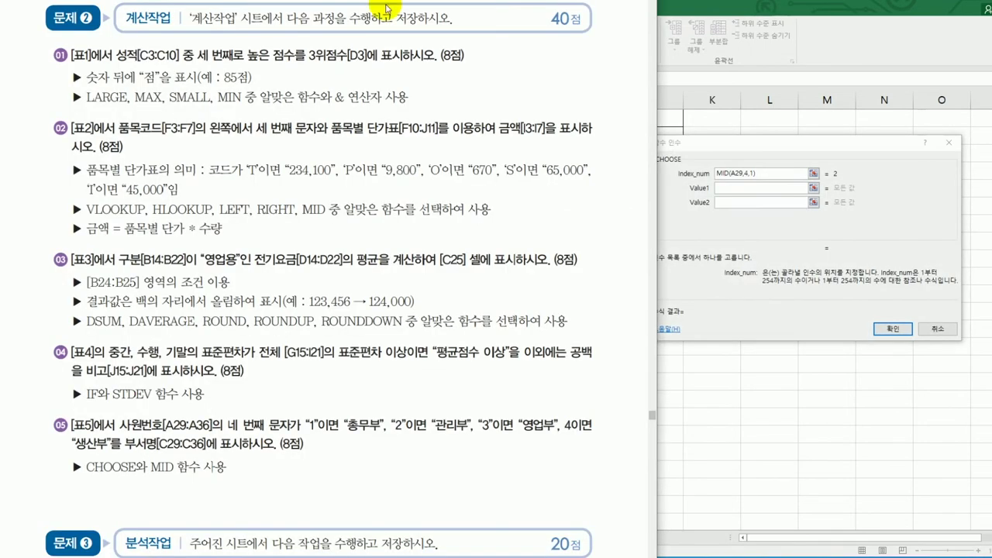
click(744, 188)
drag(783, 155, 807, 157)
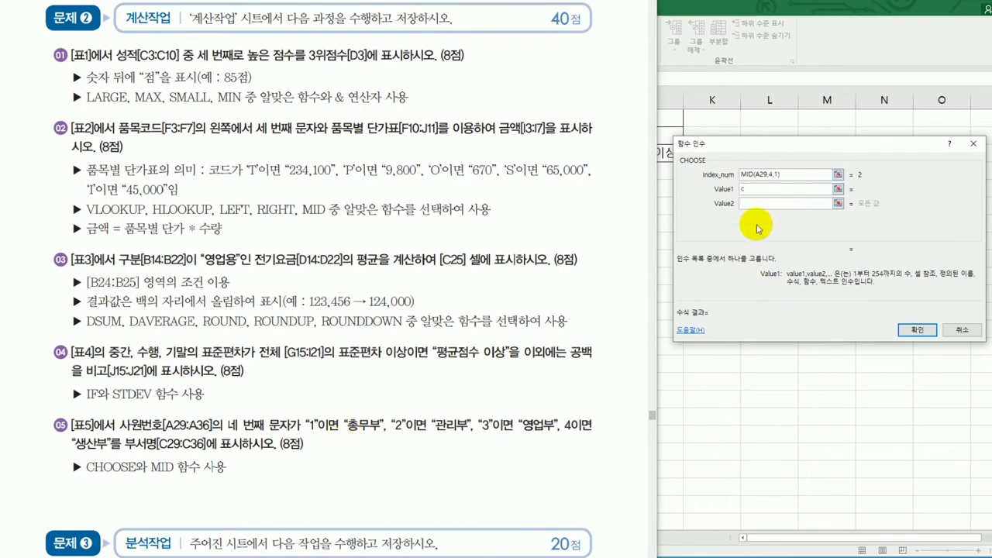
text(총무부)
key(Tab)
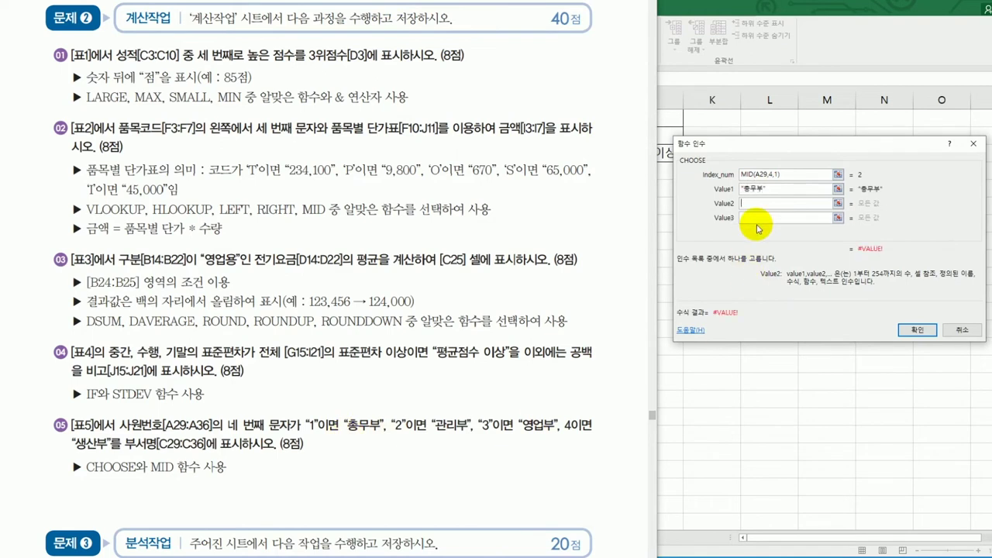
text(관리부)
key(Tab)
text(ㅇ)
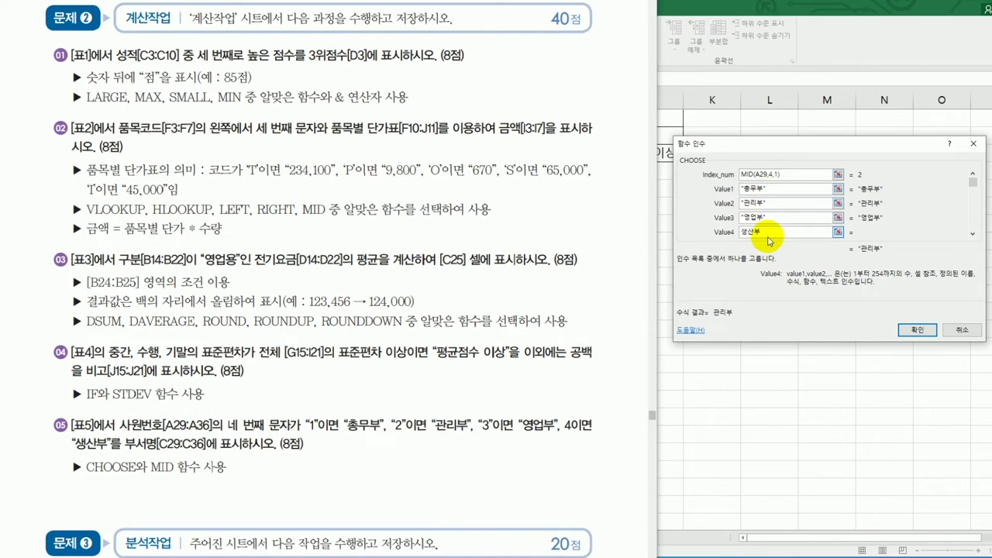
click(904, 330)
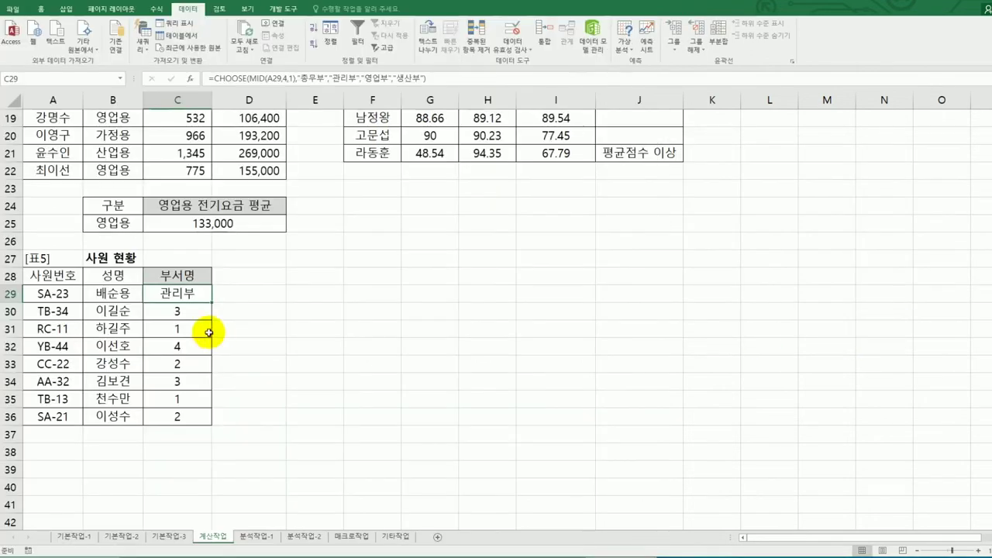
Fill the C29 CHOOSE formula down to C36 and look over the finished tables on the sheet
drag(212, 301, 199, 422)
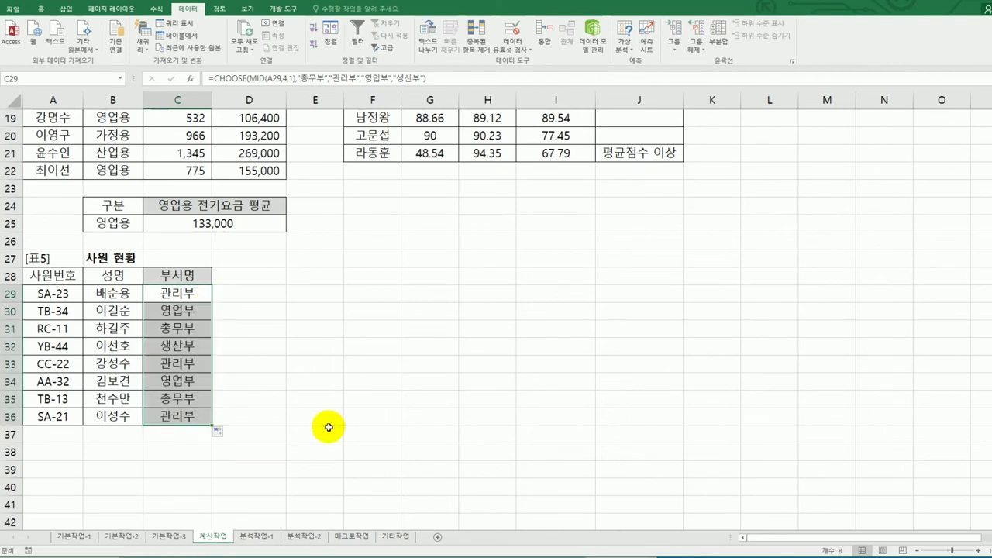
scroll(413, 430, up, 2)
scroll(413, 429, down, 1)
scroll(413, 429, up, 5)
scroll(413, 429, down, 6)
click(413, 429)
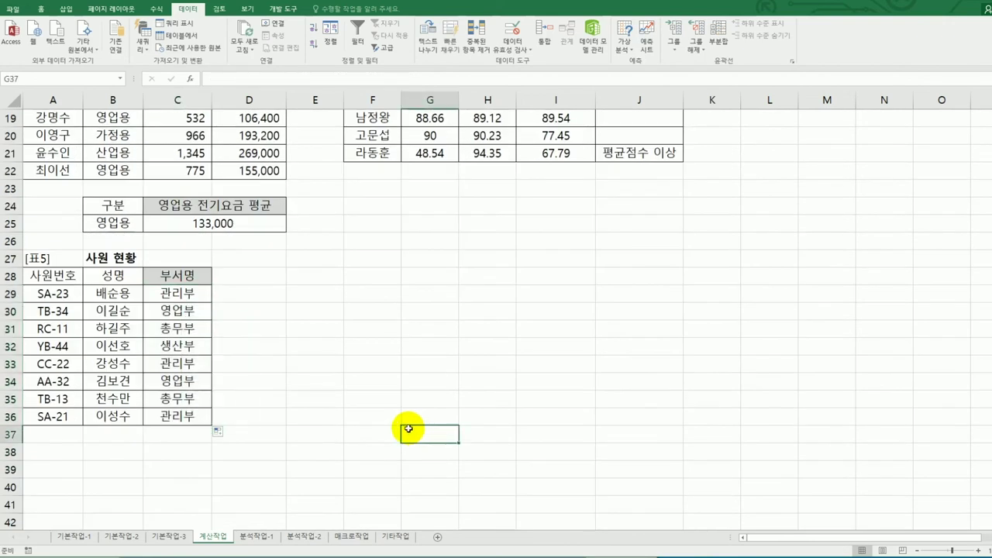
Read the 문제 3 분석작업 instructions in the exam document and open the 분석작업-1 sheet
key(alt+Tab)
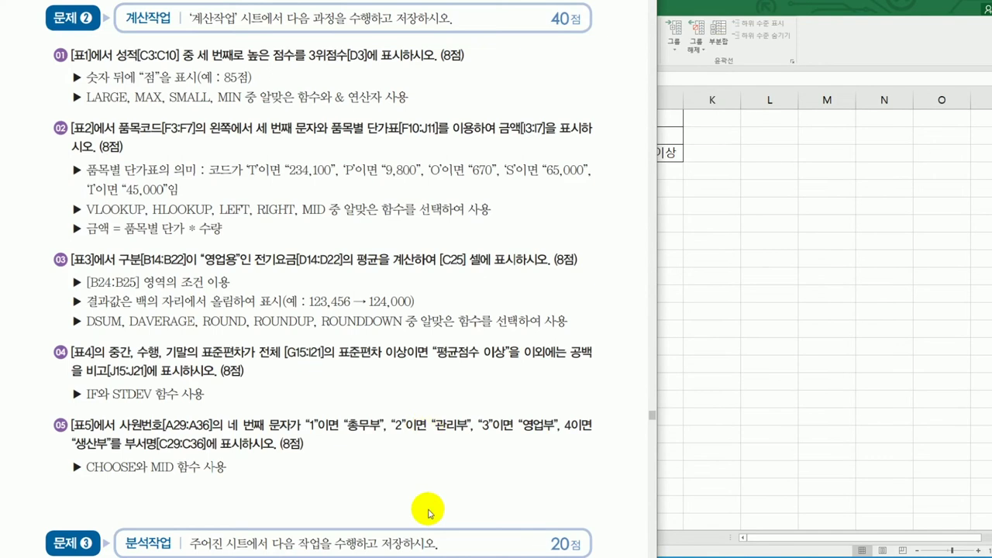
scroll(427, 512, down, 5)
scroll(429, 512, down, 1)
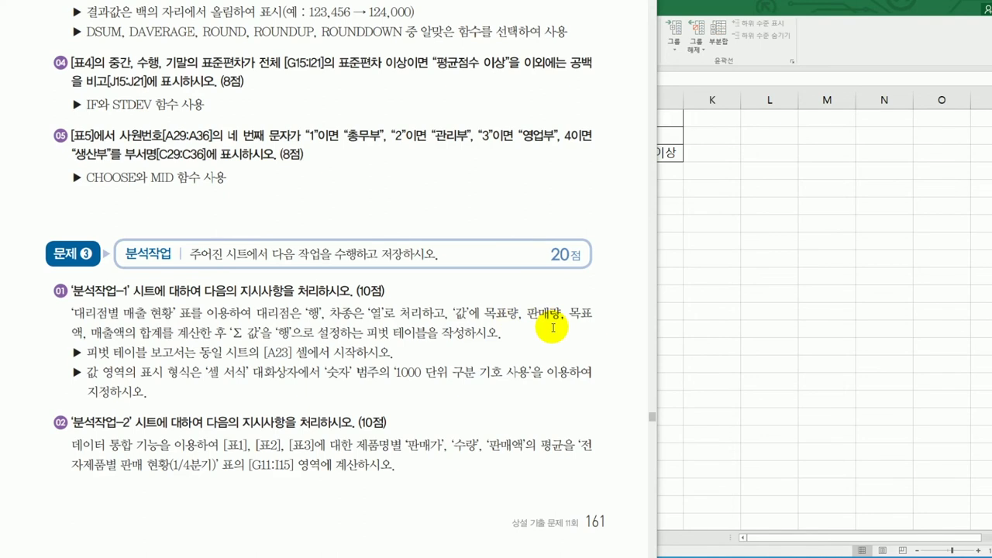
click(778, 358)
click(263, 537)
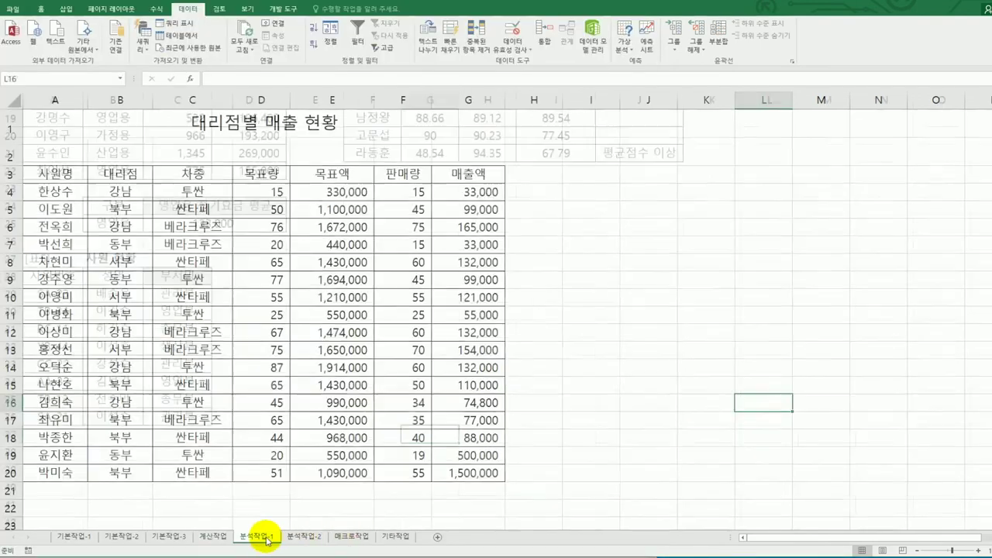
Start a pivot table from the 대리점별 매출 현황 table, range A3:G20
click(67, 172)
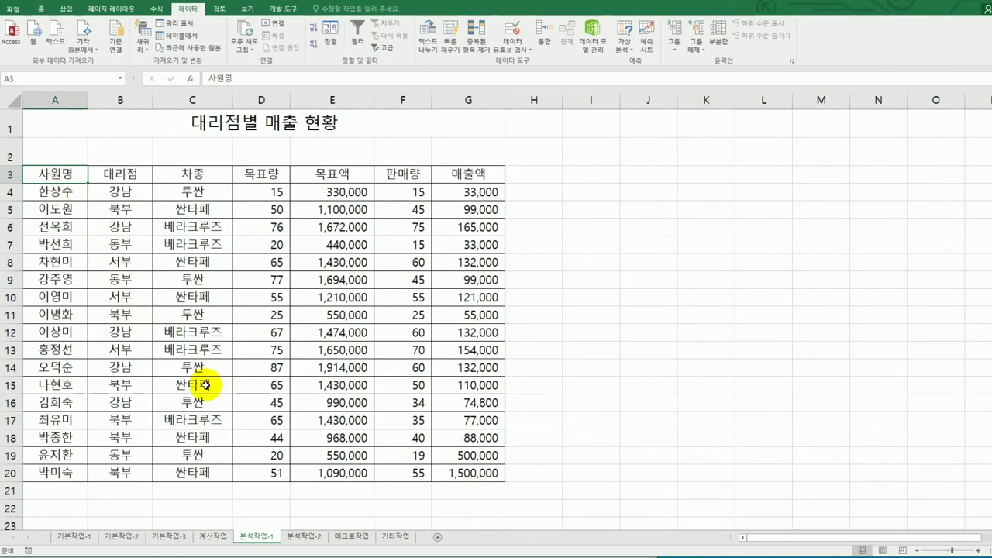
mouse_move(65, 176)
mouse_down()
mouse_move(355, 321)
mouse_move(472, 483)
mouse_move(470, 473)
mouse_up()
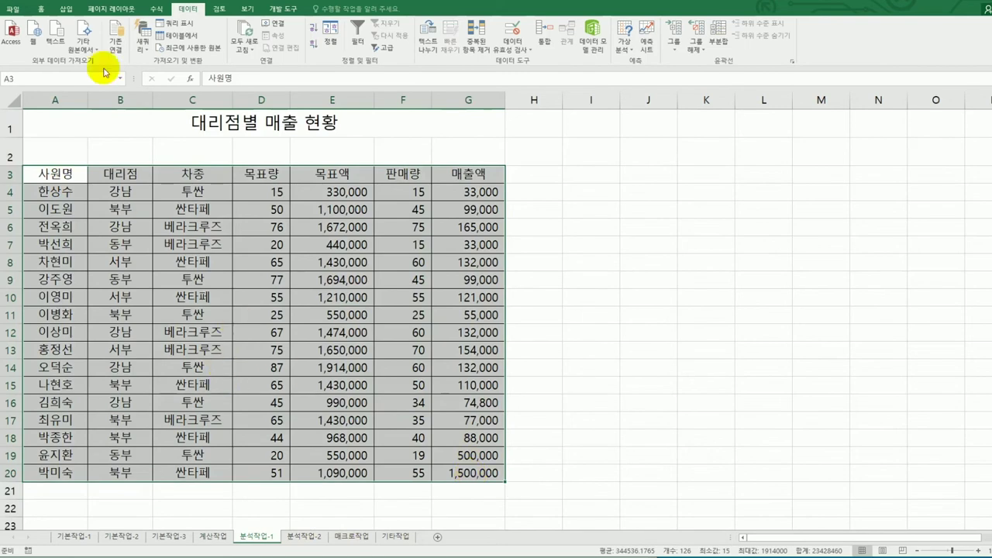
click(66, 8)
click(11, 29)
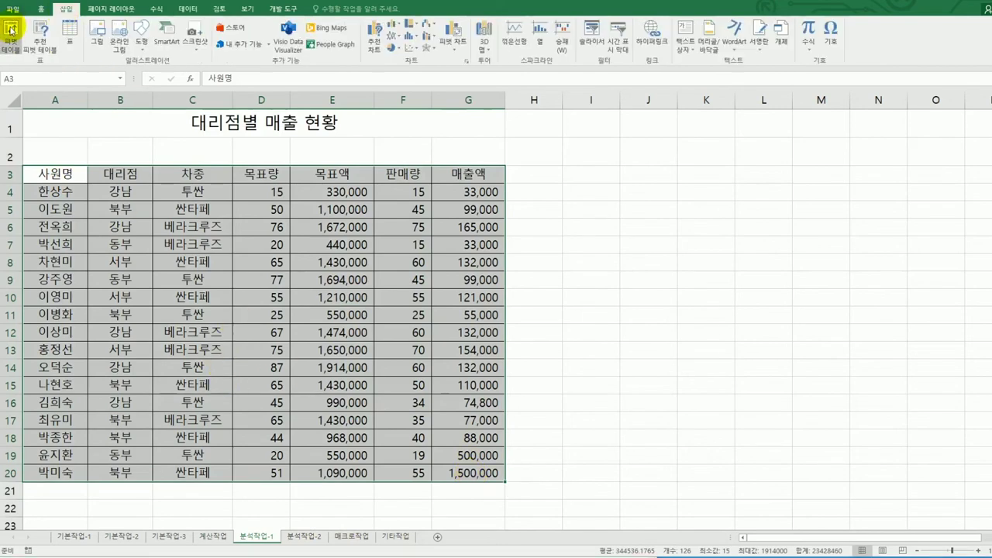
Check the required location in the exam document and create the pivot table in the existing worksheet at A23
key(alt+Tab)
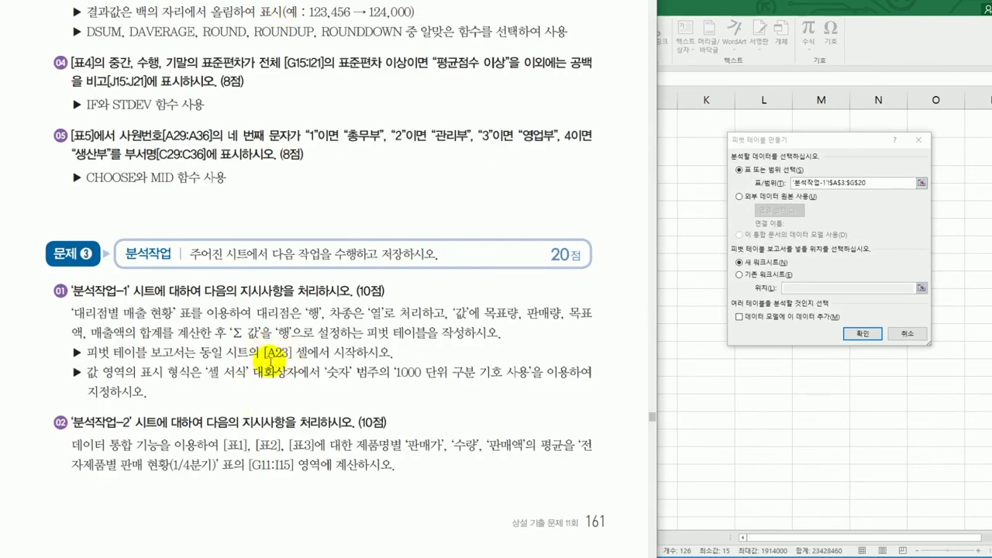
click(751, 280)
click(752, 280)
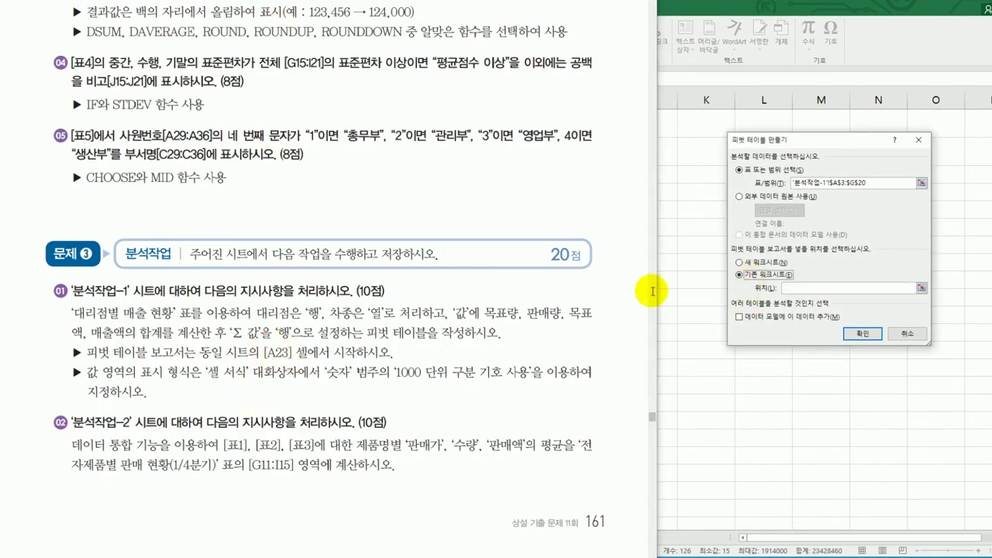
key(alt+Tab)
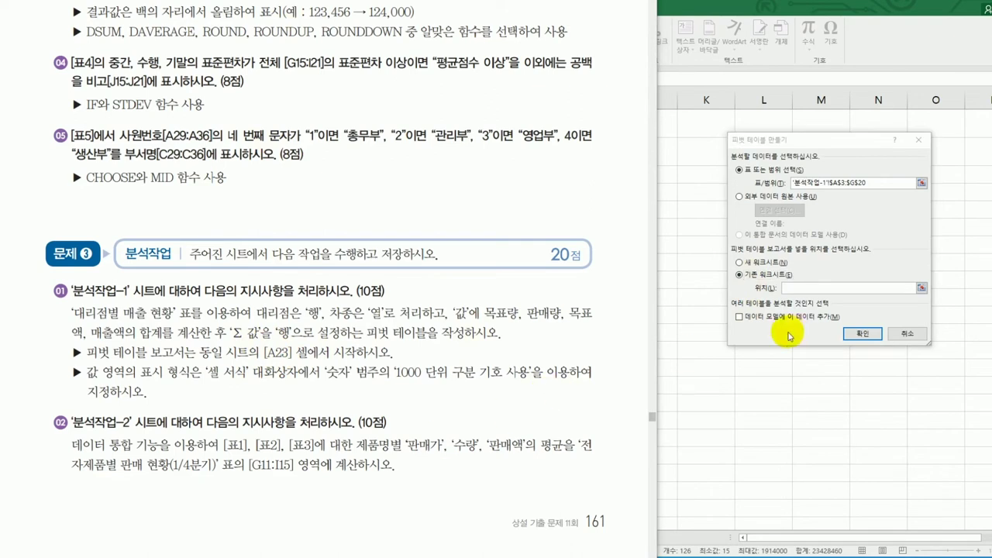
click(800, 288)
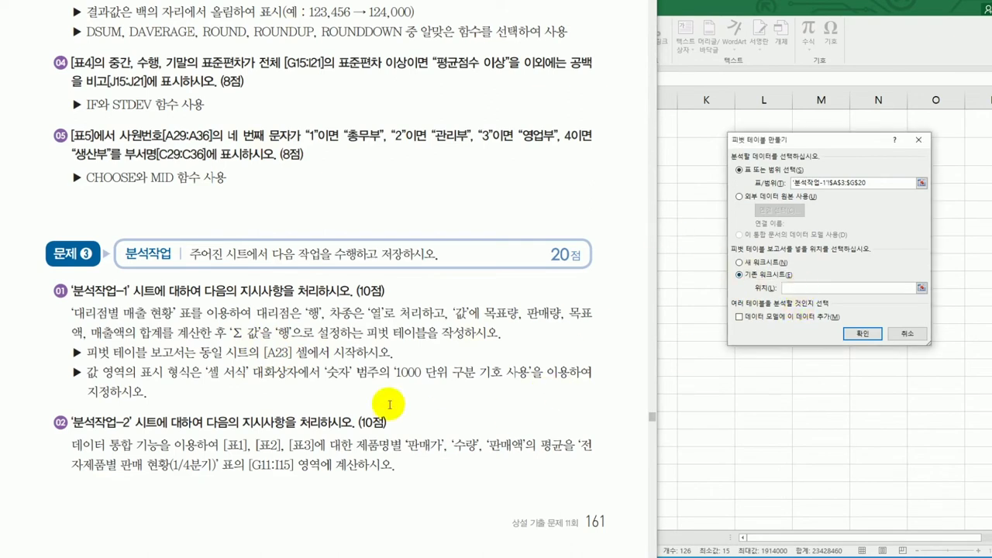
key(alt+Tab)
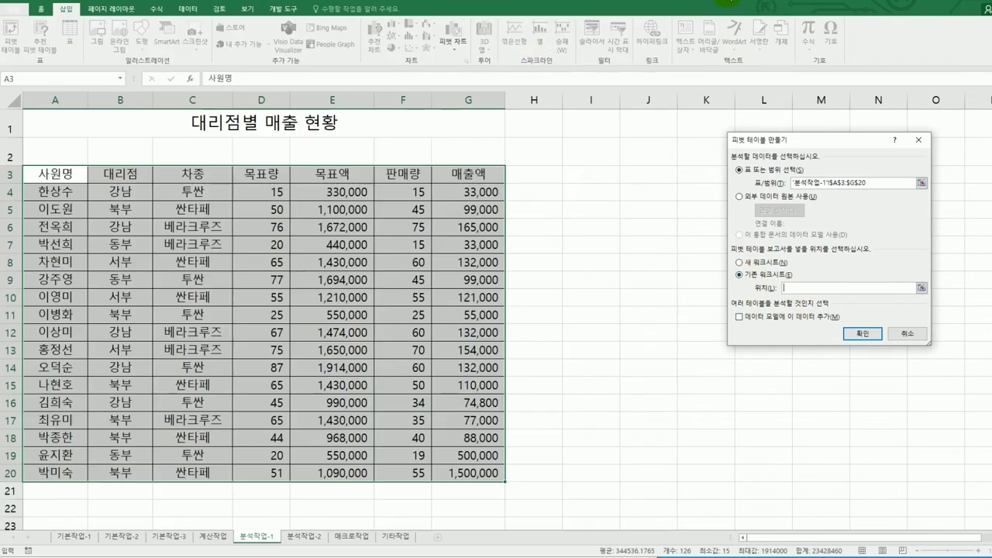
scroll(168, 482, down, 2)
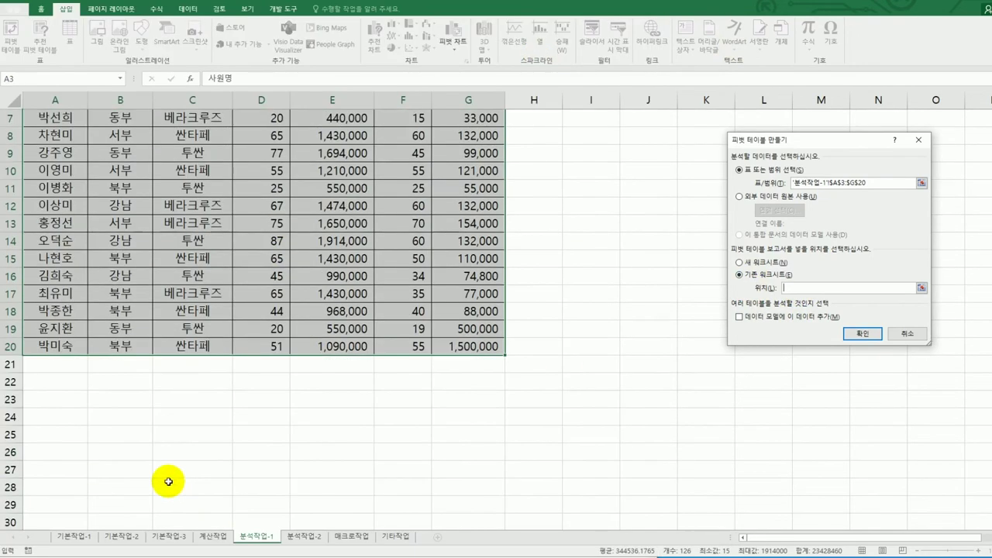
click(48, 398)
click(856, 335)
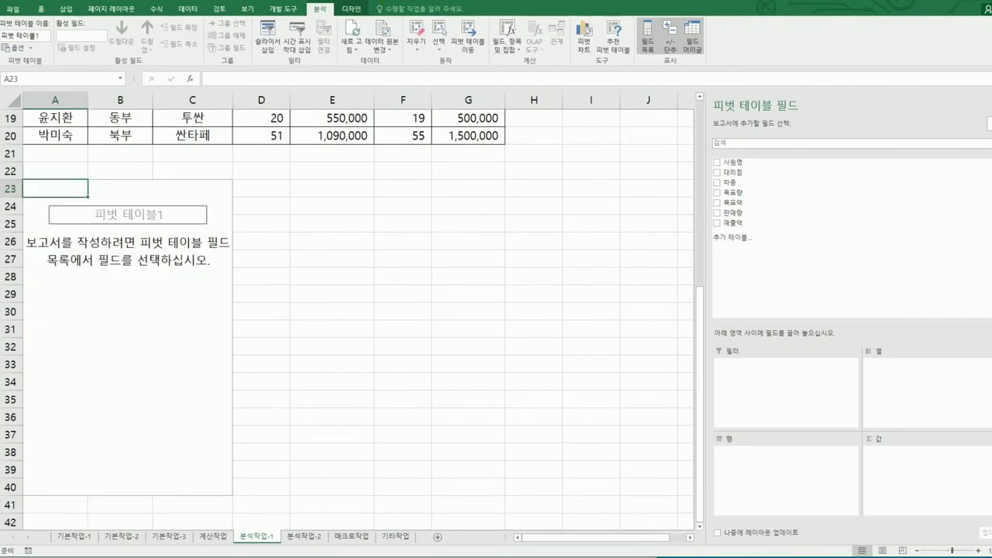
Check the required layout in the exam document, then put 대리점 in the pivot table's rows and 차종 in its columns
key(alt+Tab)
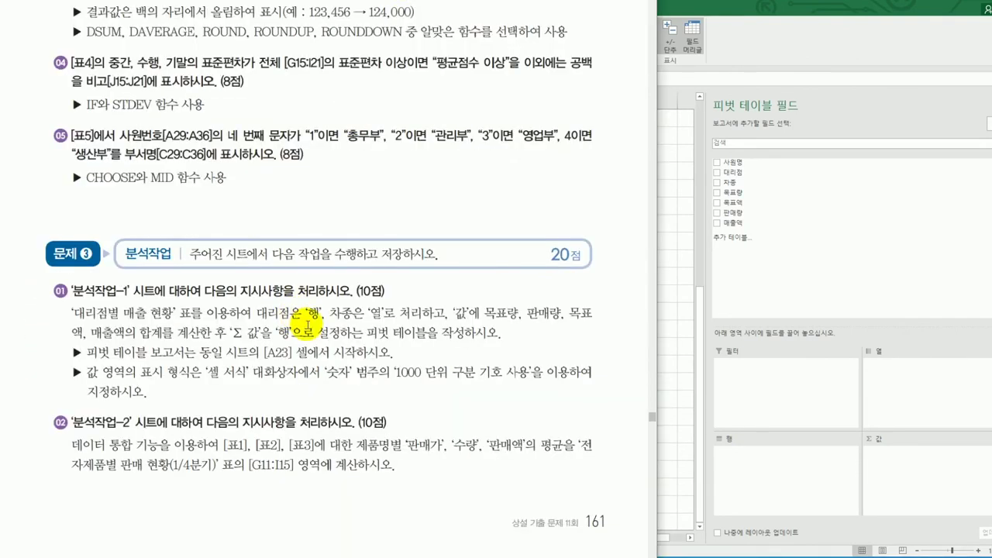
key(alt+Tab)
drag(741, 172, 791, 478)
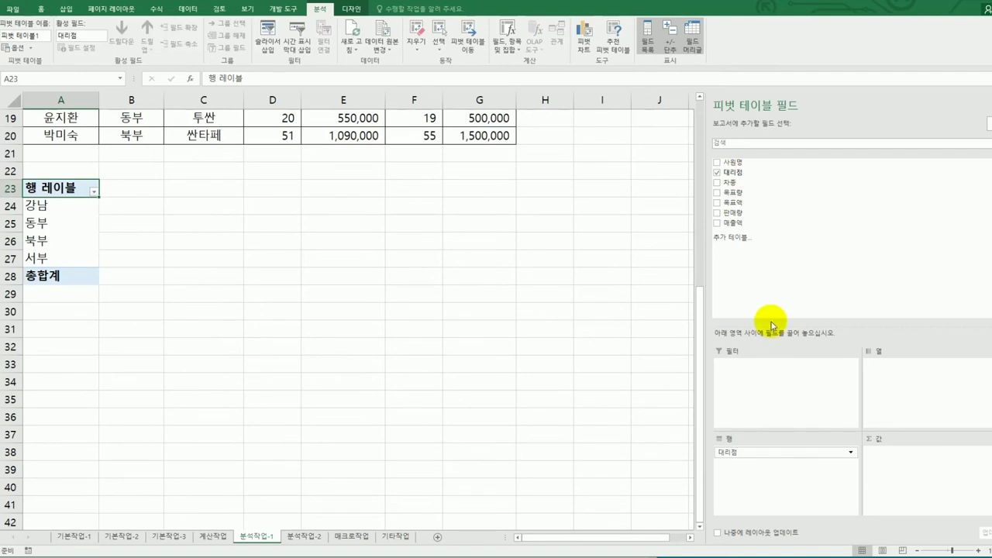
drag(752, 189, 880, 359)
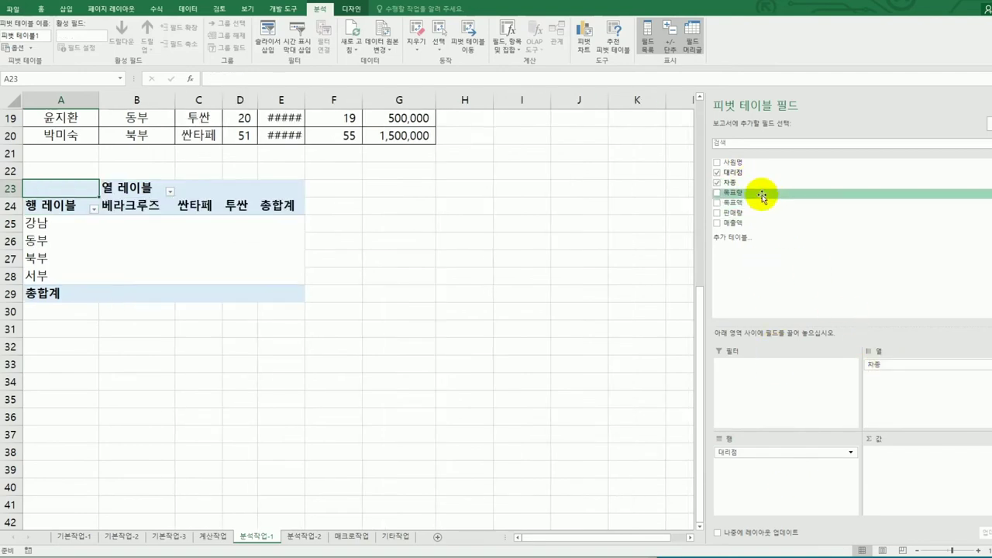
Add 목표량, 판매량, 목표액 and 매출액 as pivot table values and move Σ 값 to the rows
drag(759, 195, 898, 486)
drag(744, 215, 904, 486)
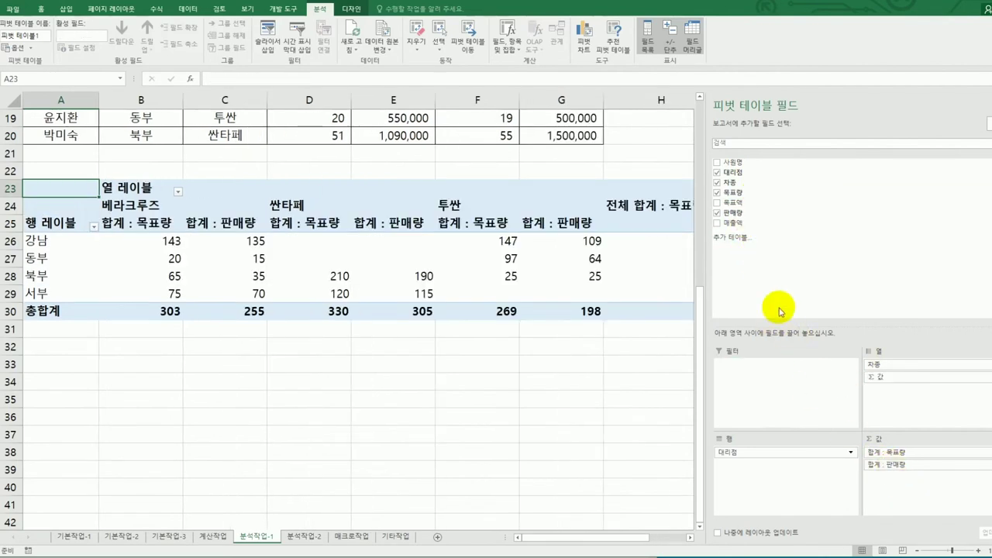
drag(754, 214, 923, 506)
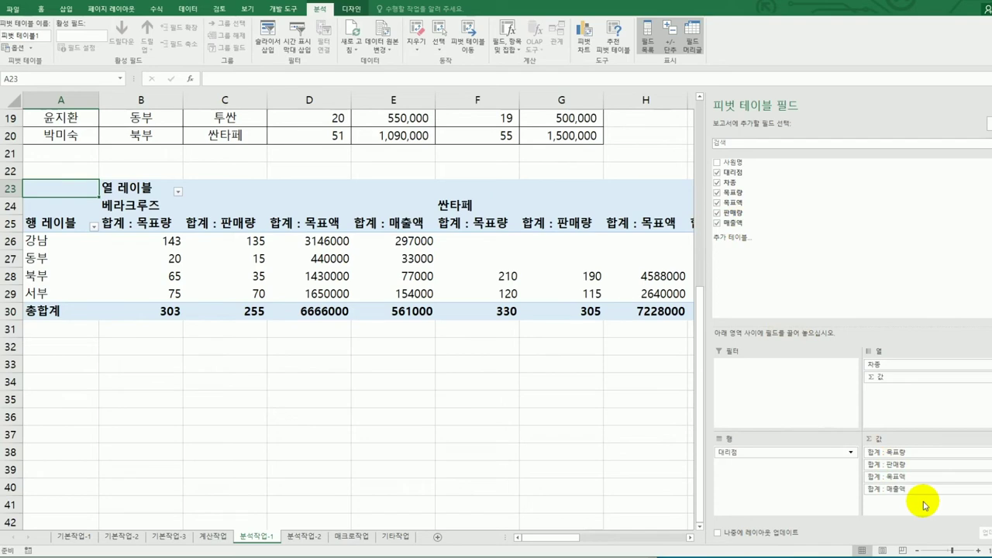
drag(899, 377, 815, 482)
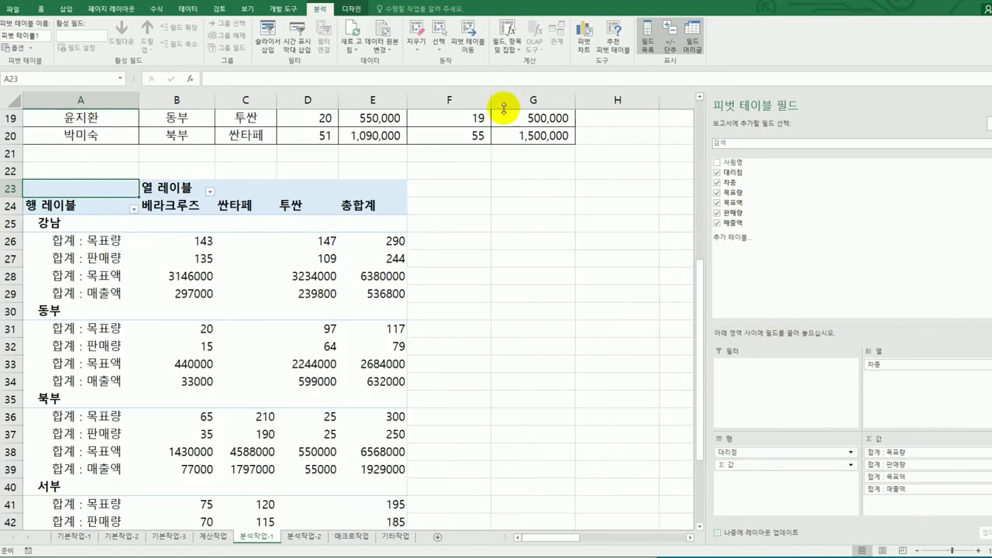
Check the required value format in the exam document, then format the pivot table's 목표량 values as 숫자 with the 1000 단위 구분 기호
key(alt+Tab)
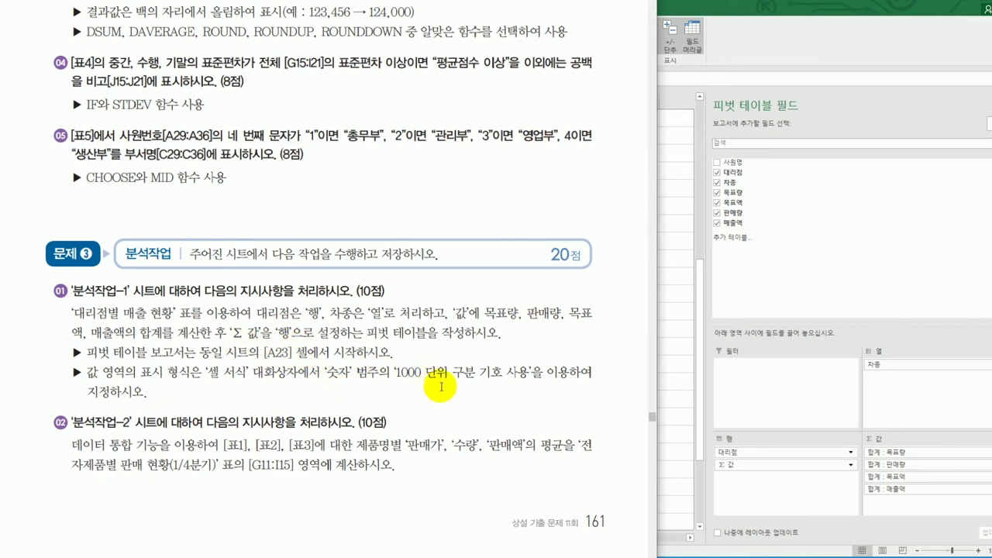
click(849, 48)
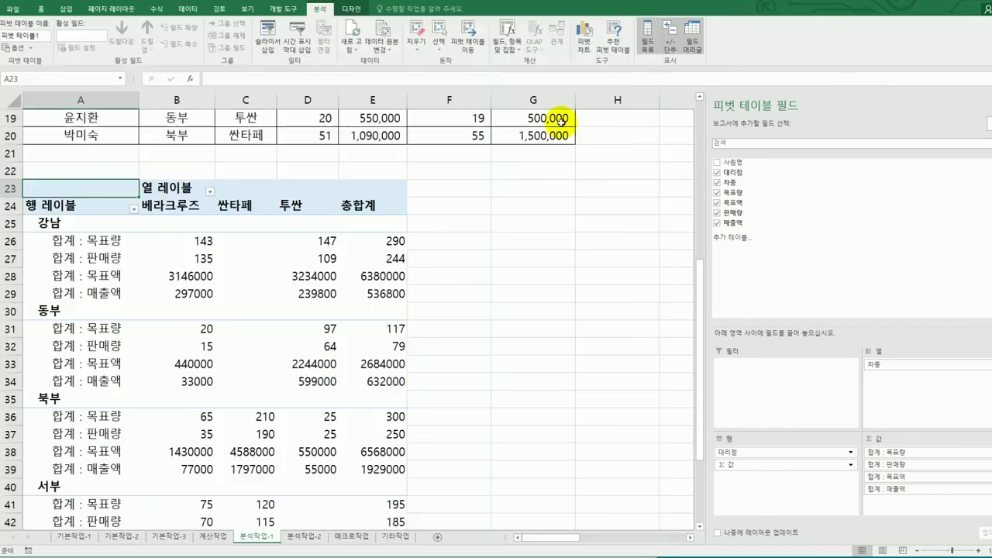
click(91, 242)
double_click(91, 242)
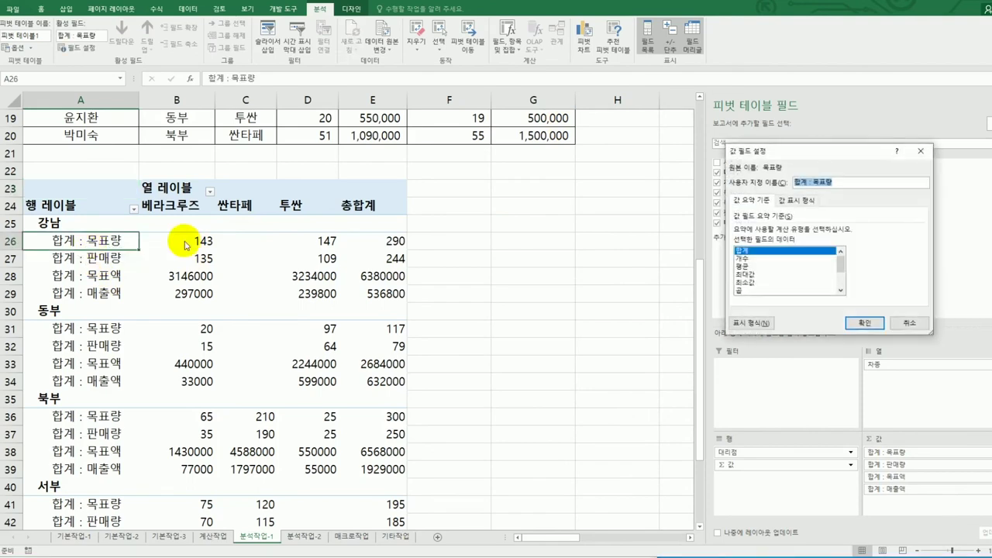
click(751, 323)
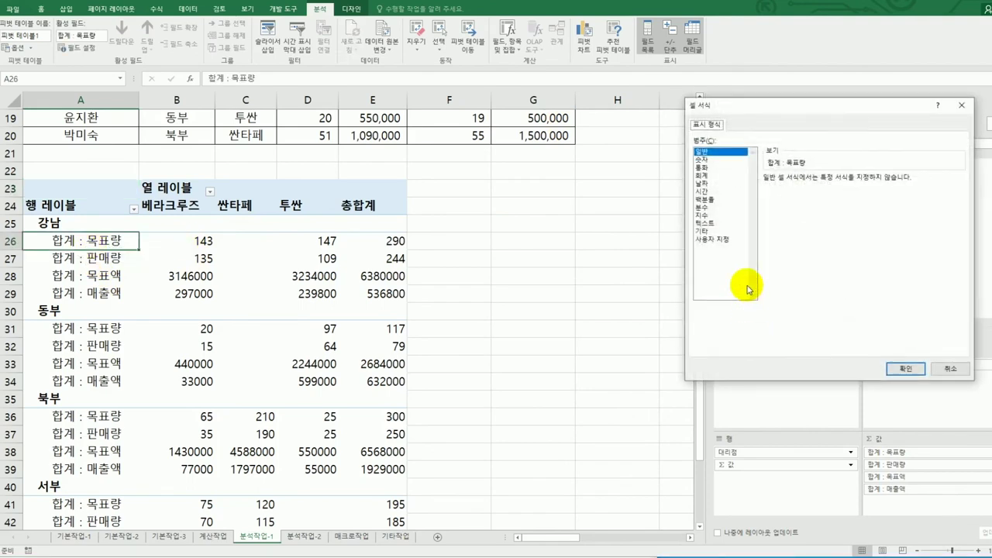
click(468, 220)
click(534, 256)
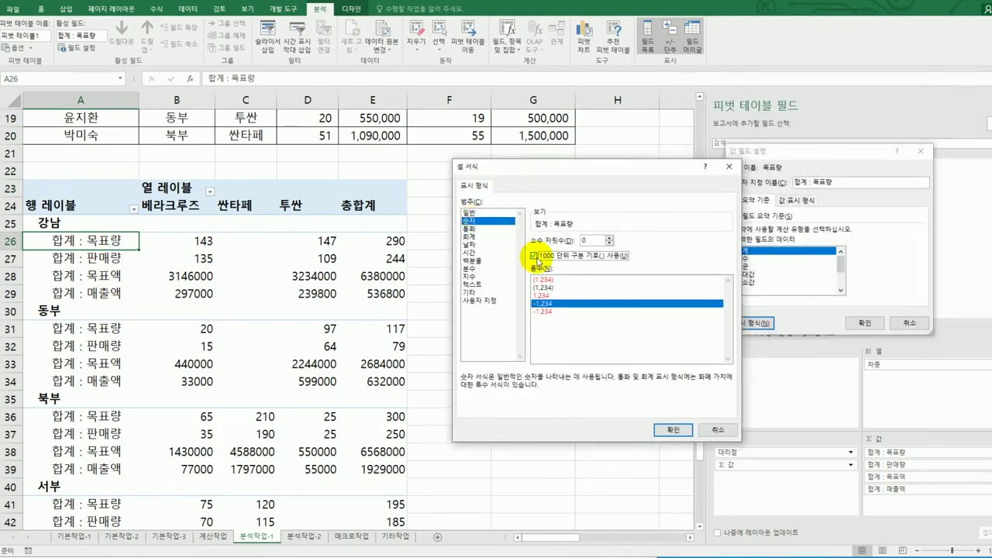
click(671, 431)
click(864, 322)
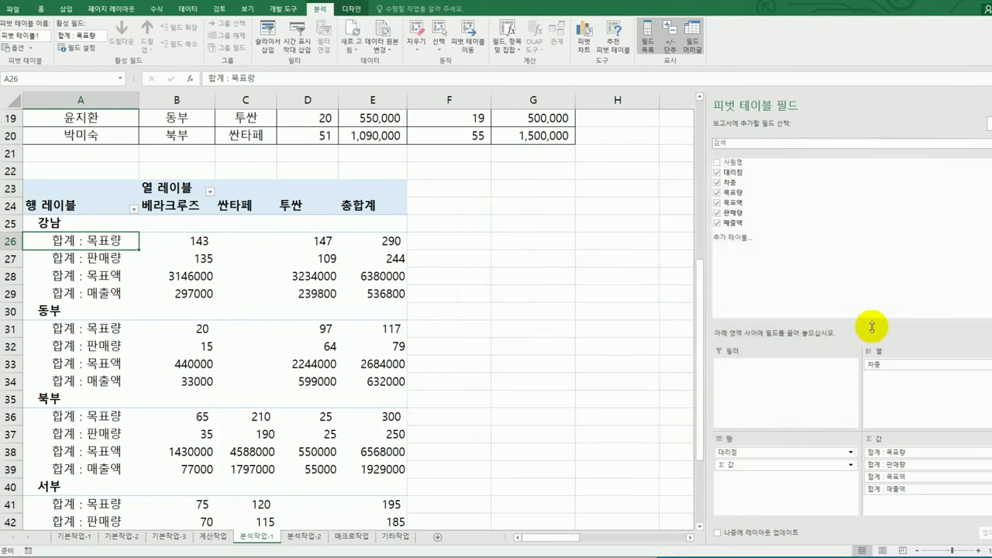
Format the pivot table's 판매량 value field as 숫자 with the 1000 단위 구분 기호
double_click(106, 260)
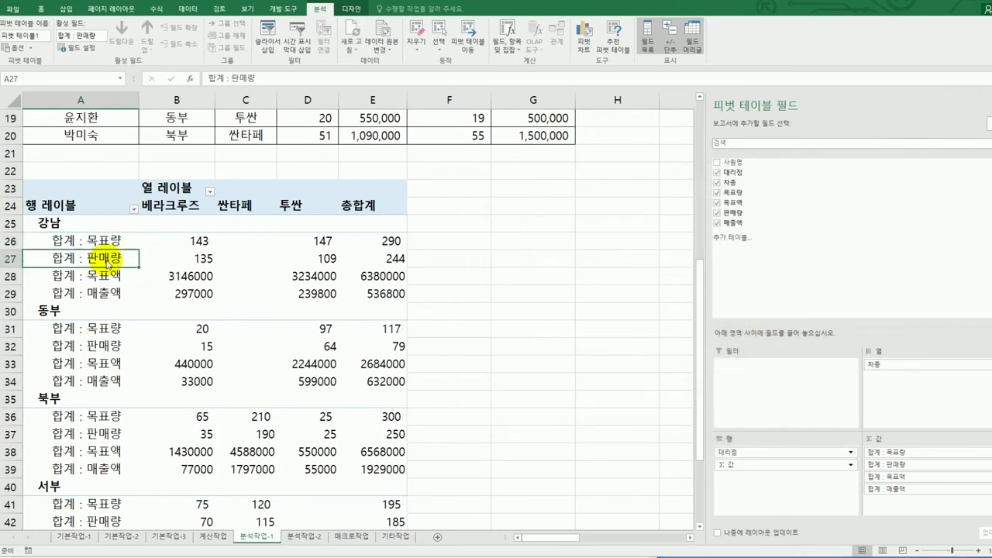
click(750, 323)
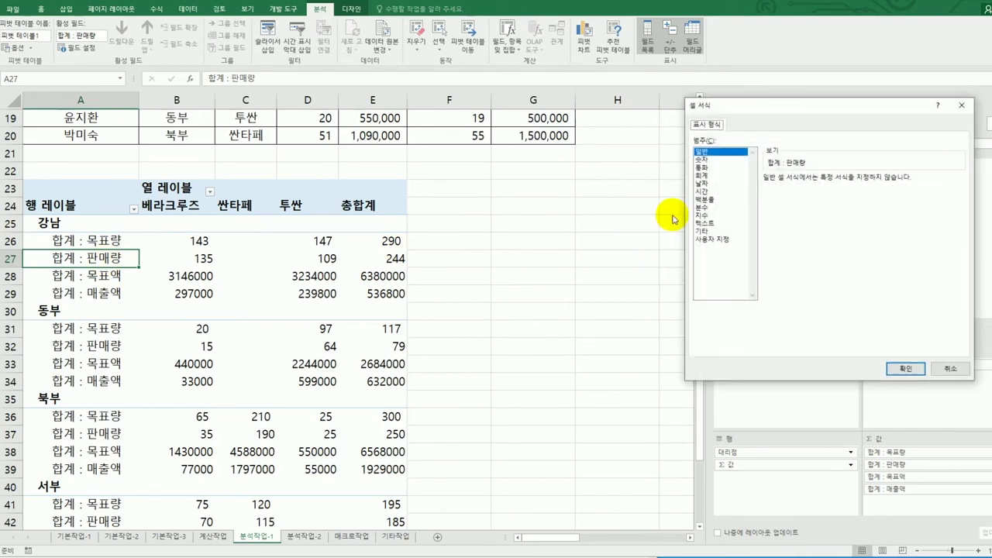
click(711, 159)
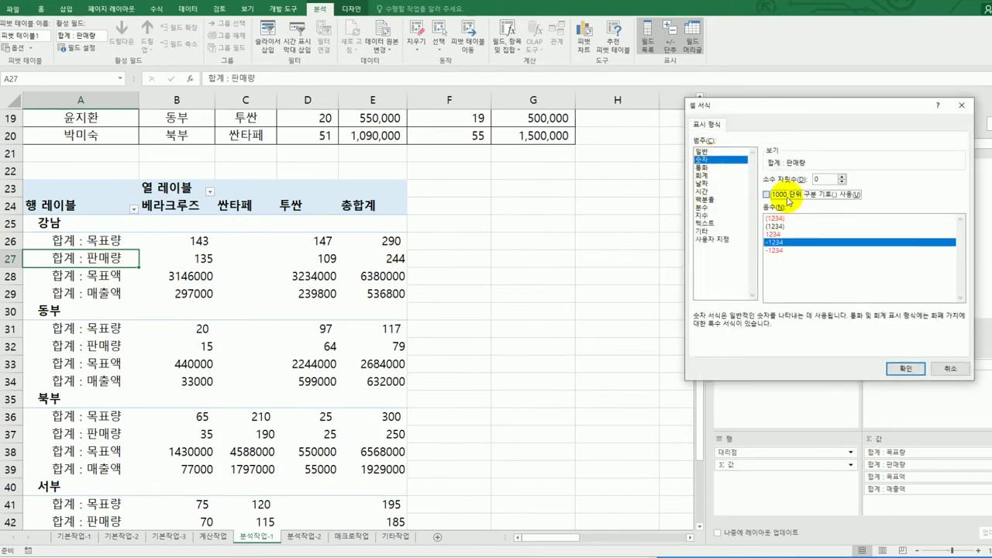
click(897, 368)
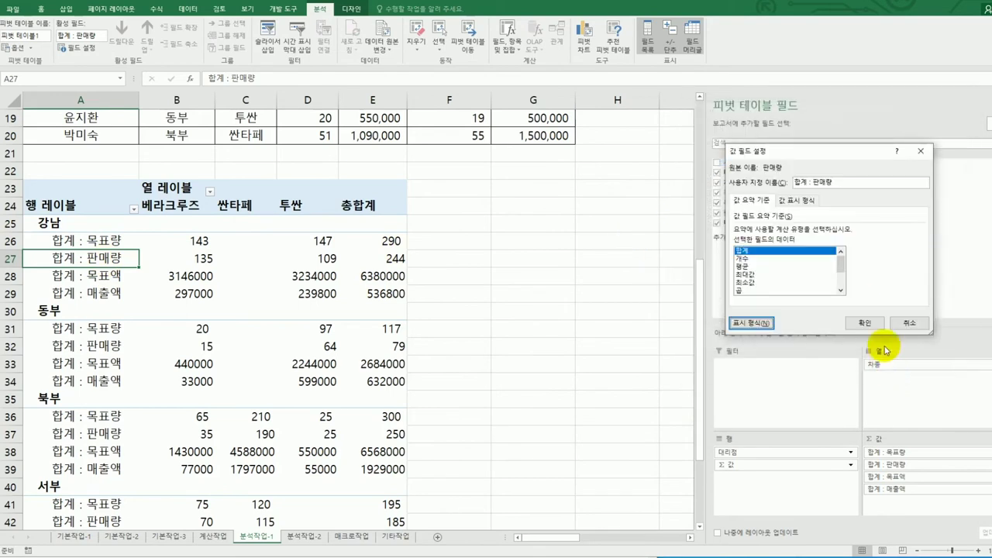
click(869, 323)
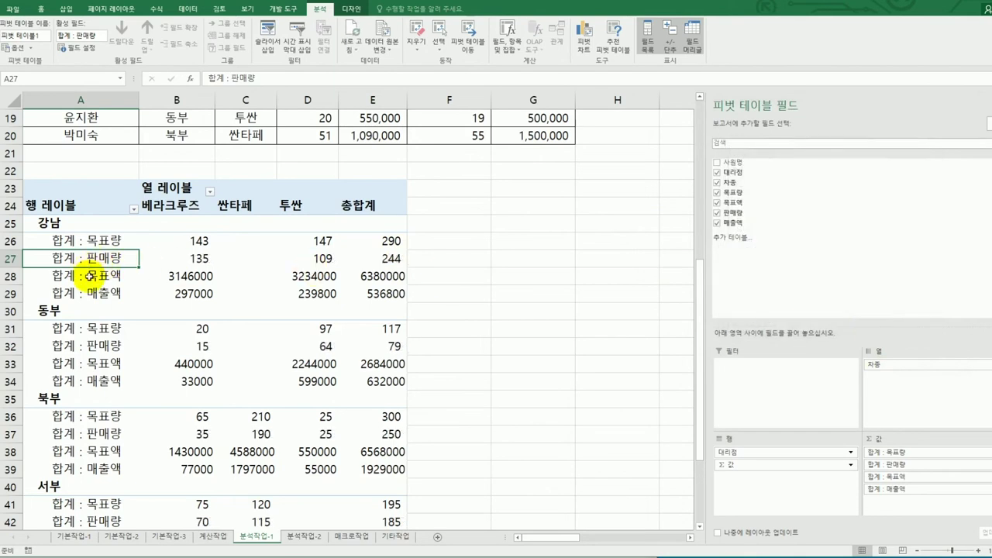
Give the 목표액 value field in the pivot table the 숫자 format with the 1000 단위 구분 기호
double_click(89, 276)
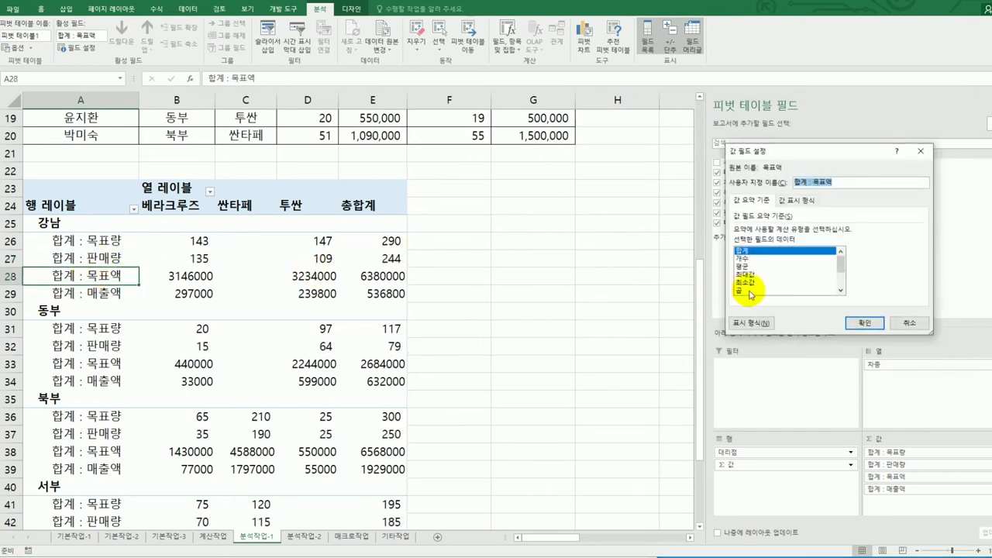
click(749, 322)
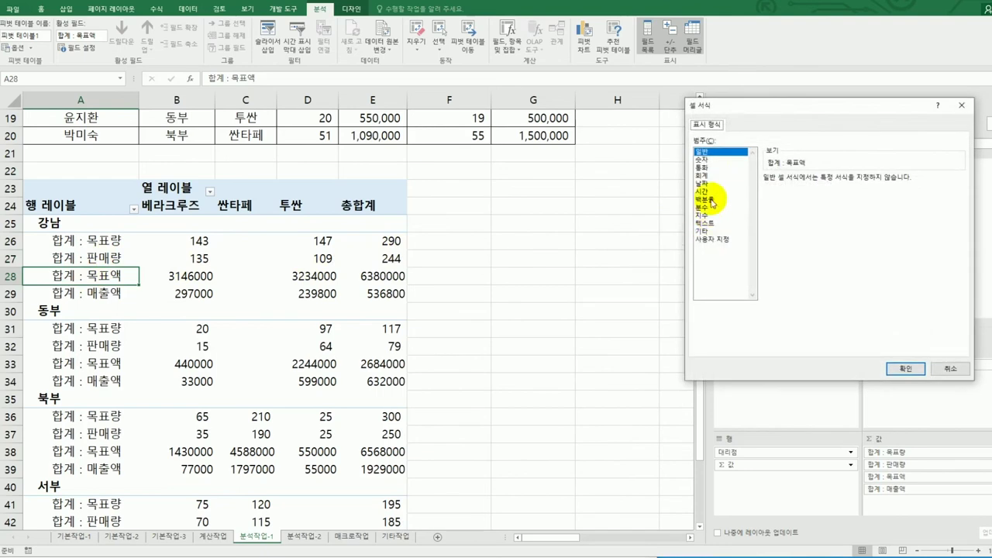
click(707, 159)
click(786, 194)
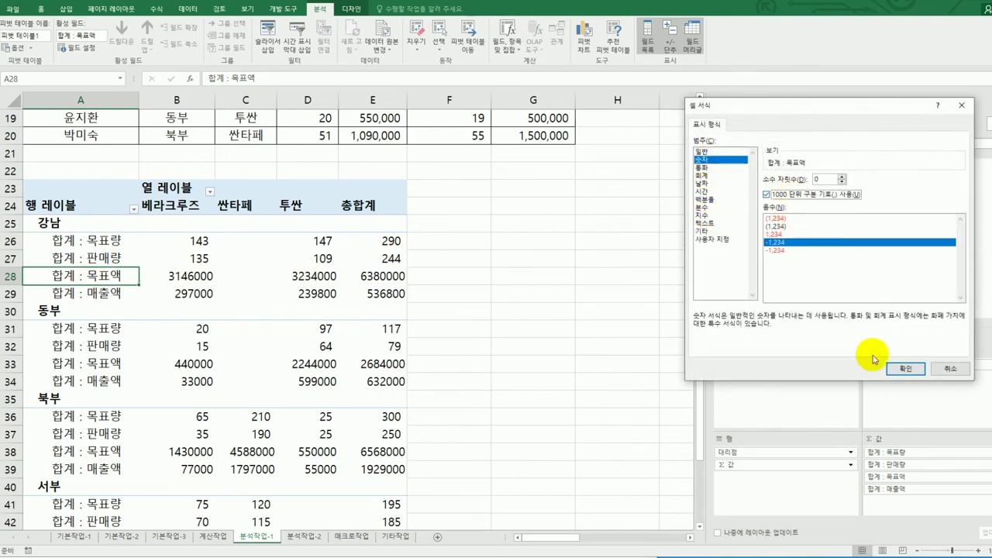
click(904, 369)
click(861, 320)
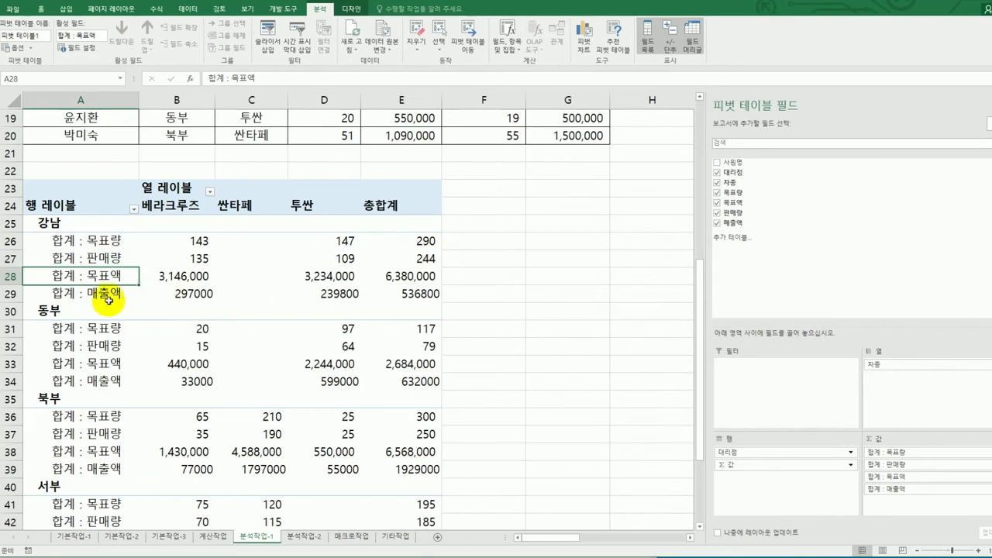
Apply the 숫자 format with the 1000 단위 구분 기호 to the pivot table's 매출액 values and deselect the pivot table
click(105, 295)
double_click(105, 295)
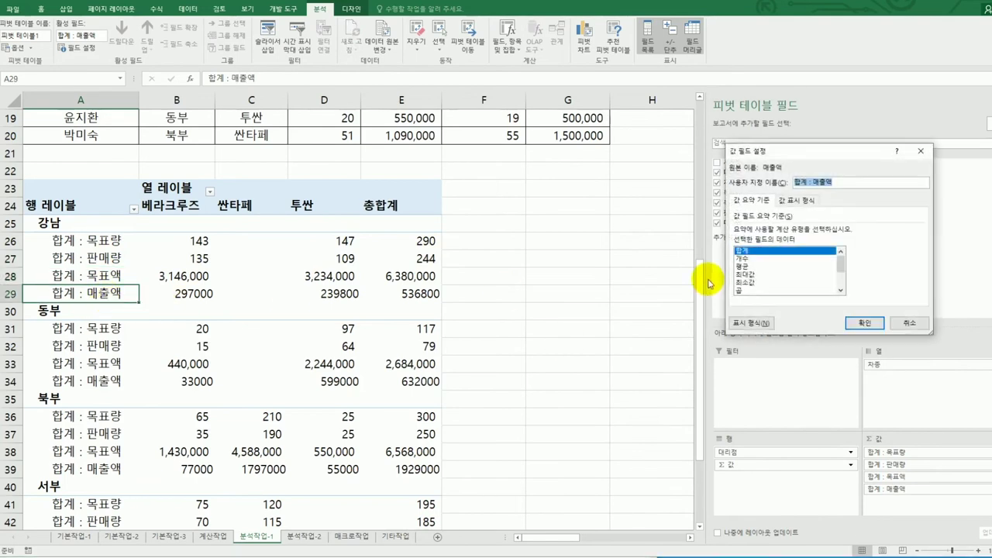
click(750, 323)
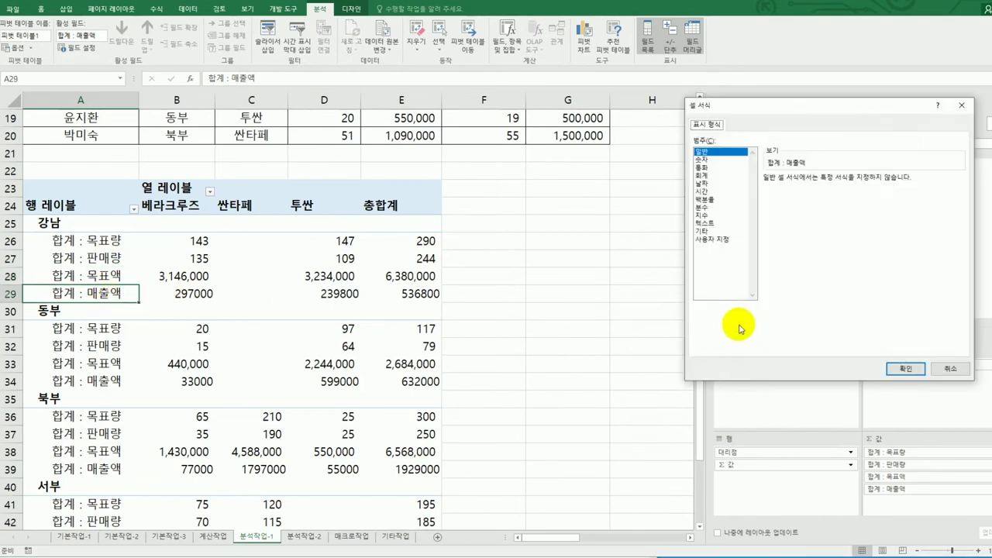
click(703, 159)
click(806, 200)
click(899, 371)
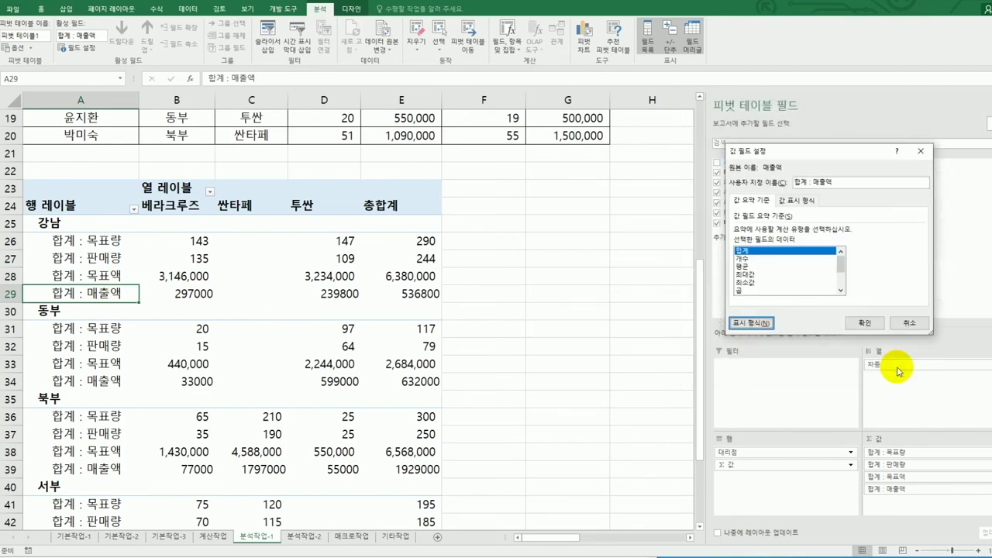
click(875, 325)
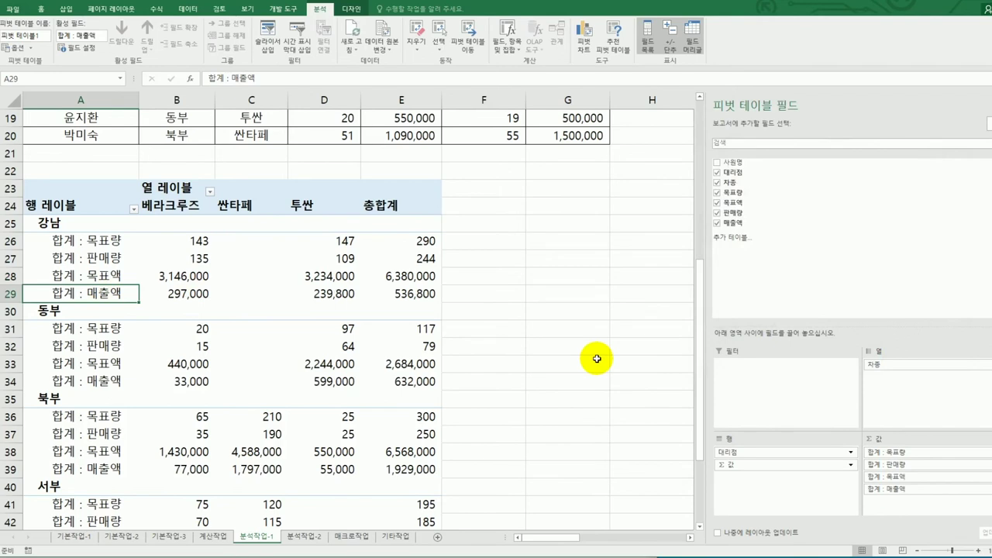
click(597, 359)
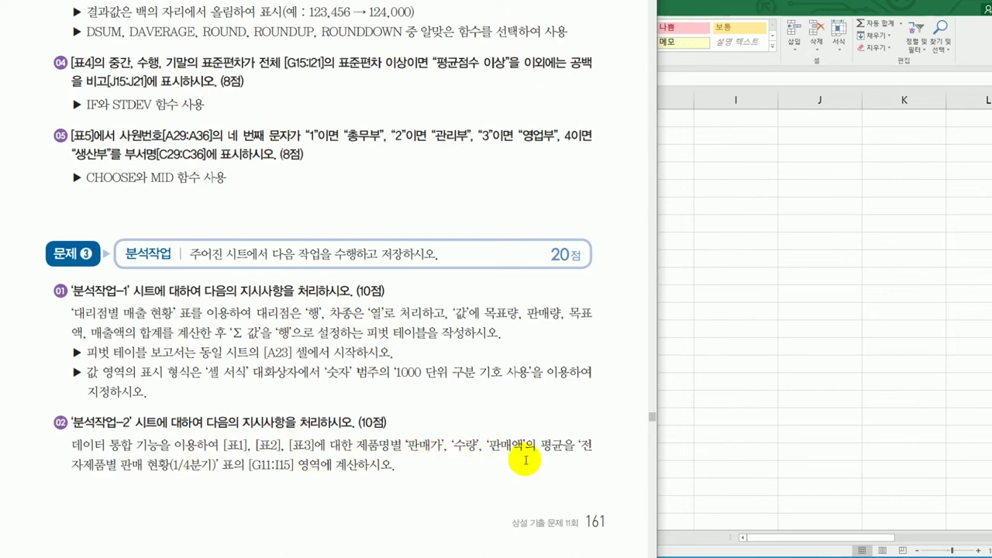
Return from the exam document to the workbook and open the 분석작업-2 sheet with its three product sales tables
click(720, 381)
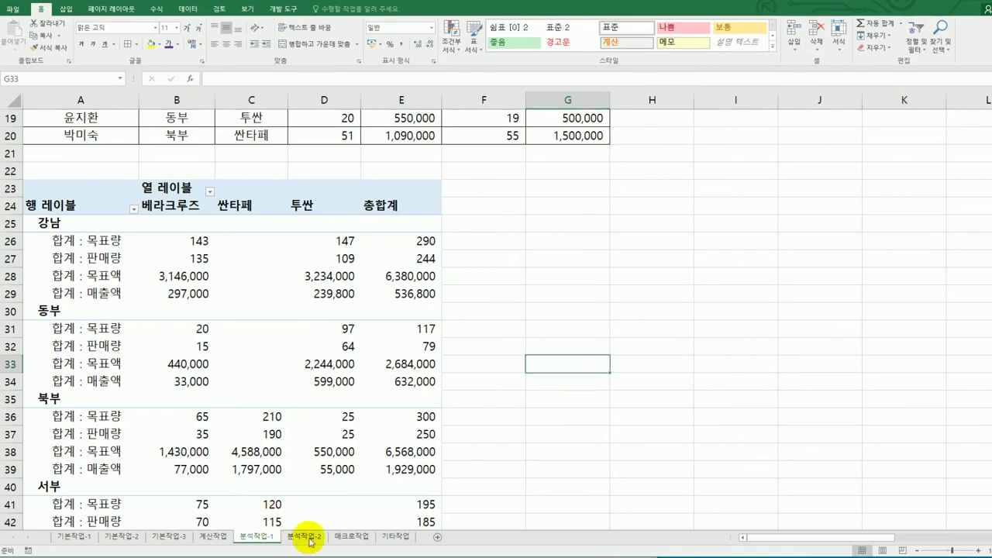
click(304, 536)
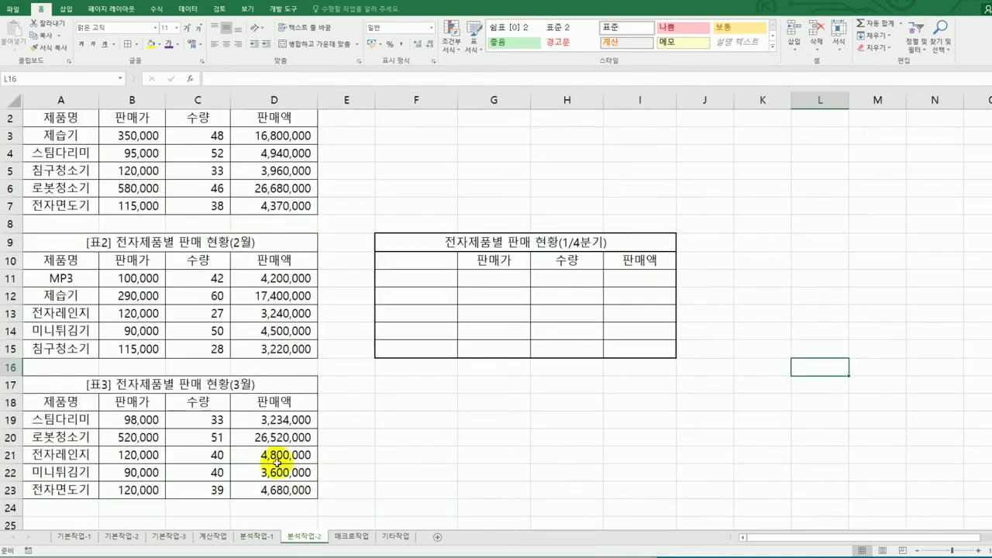
scroll(225, 427, up, 1)
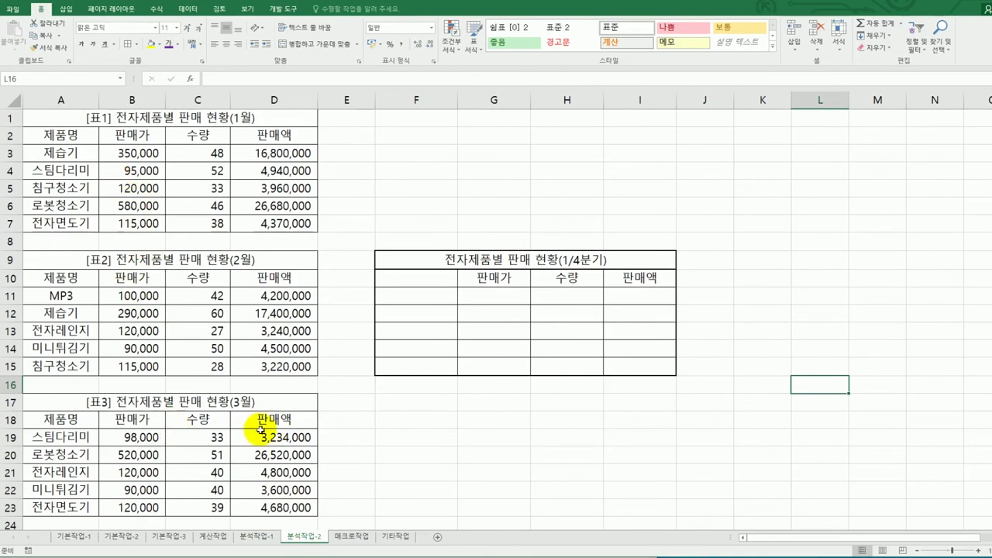
Start a data consolidation (통합) for F10:I15 in the 전자제품별 판매 현황(1/4분기) table, using the 평균 function
drag(449, 280, 623, 364)
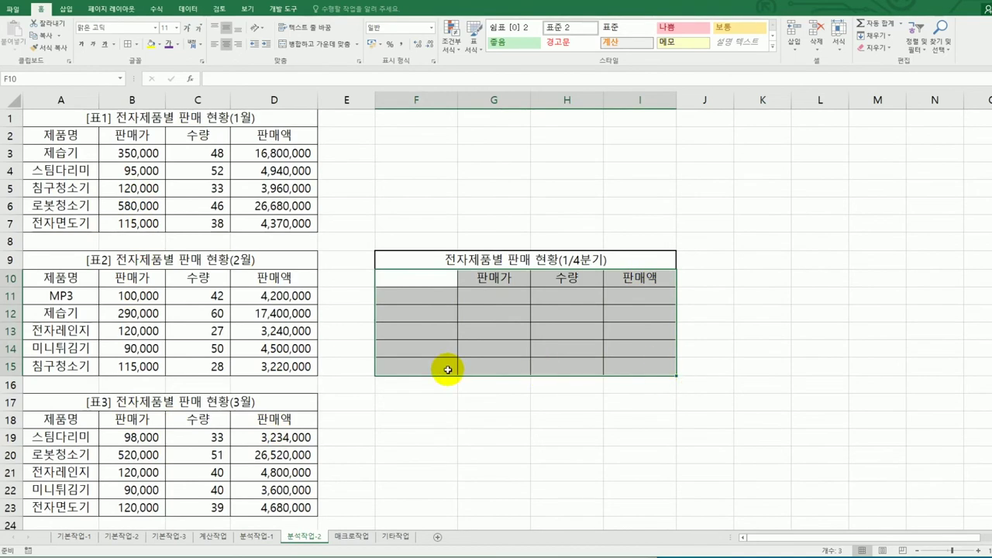
click(198, 14)
click(545, 34)
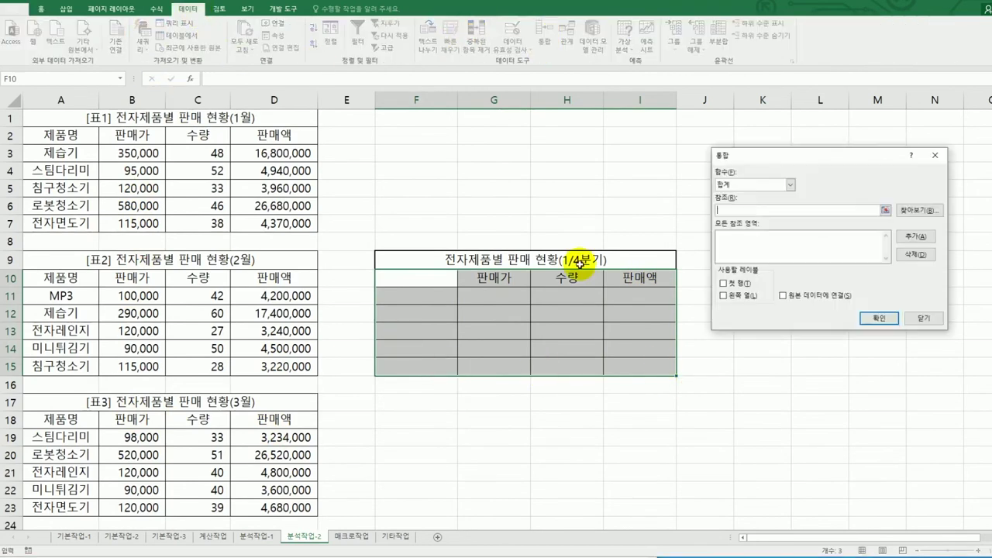
click(792, 186)
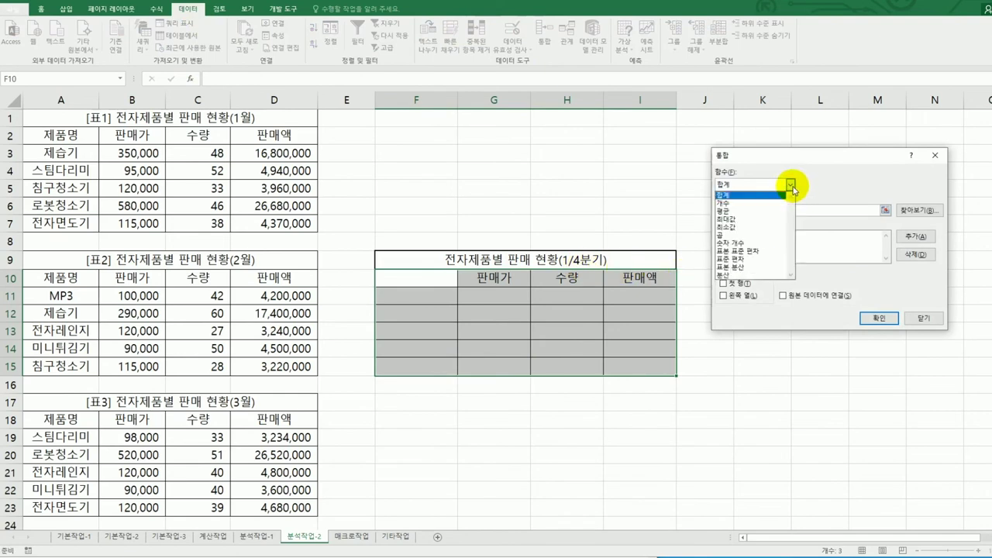
click(780, 219)
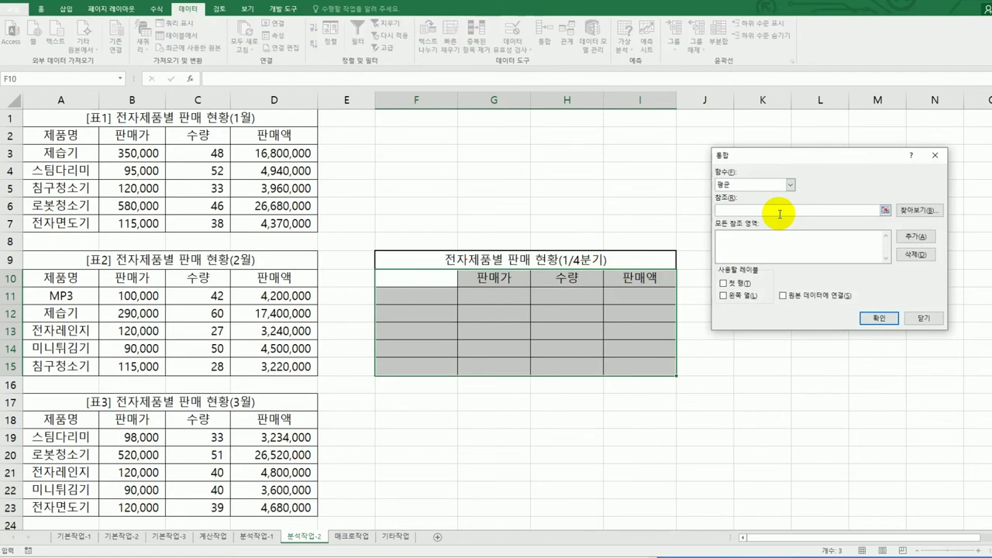
Add A2:D7, A10:D15 and A18:D23 as consolidation references and consolidate them using 첫 행 and 왼쪽 열 labels
drag(62, 136, 299, 219)
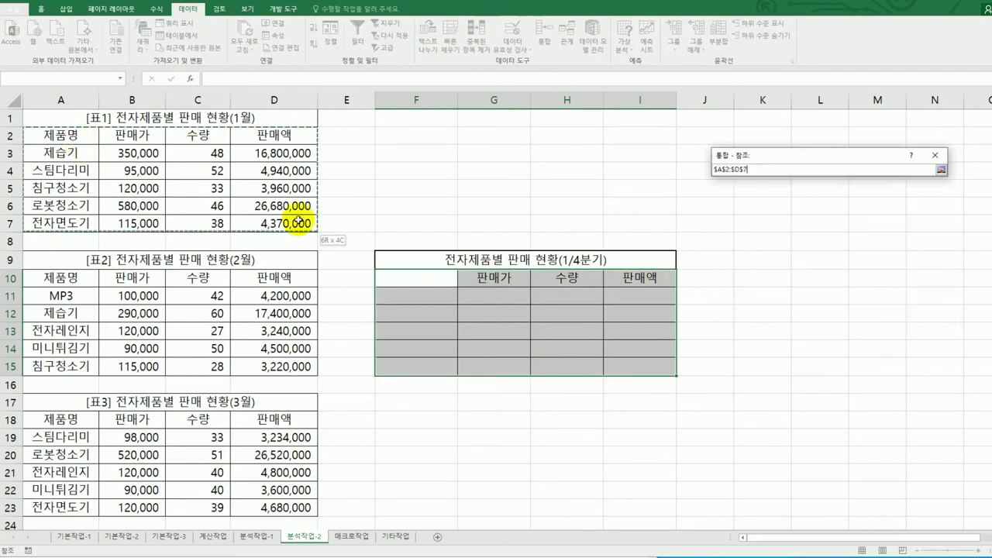
click(920, 236)
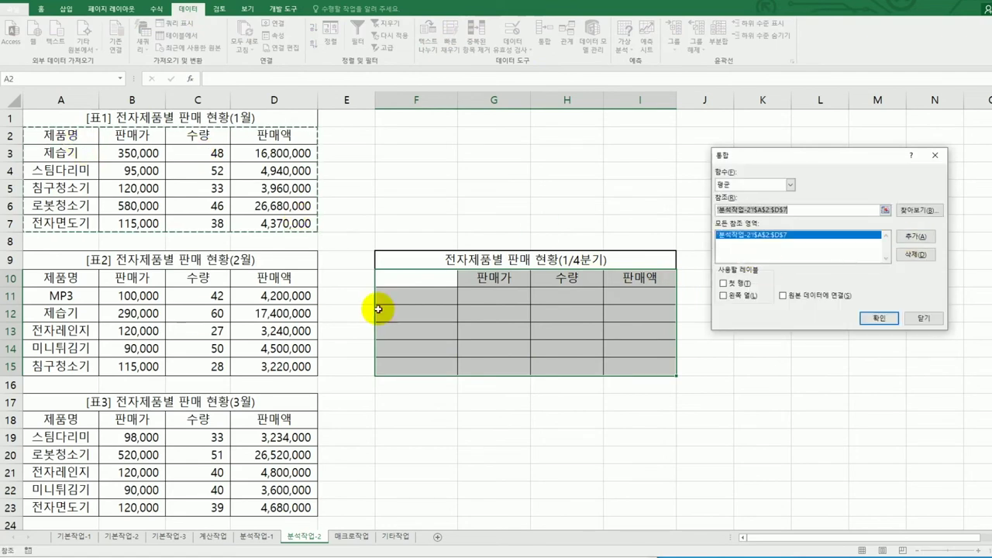
drag(82, 279, 263, 370)
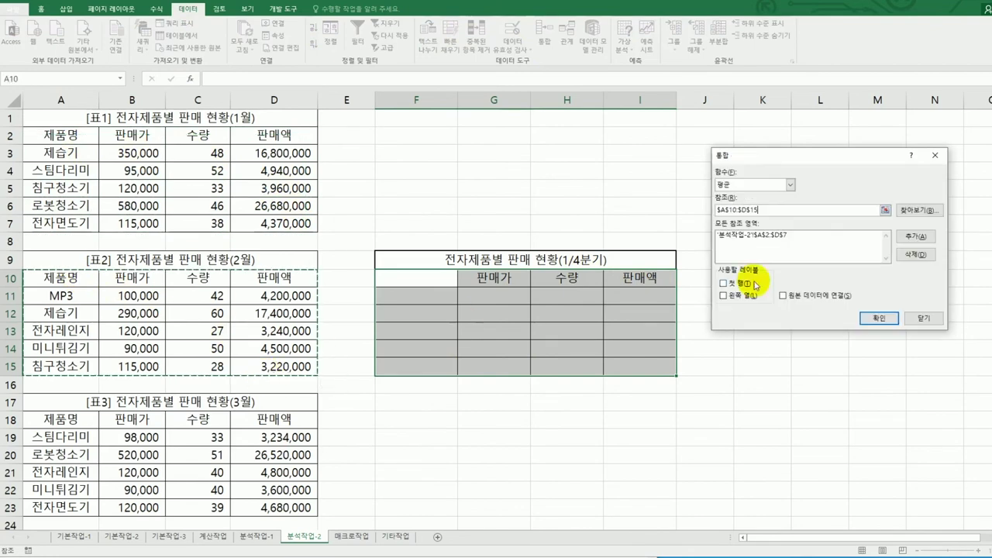
click(911, 239)
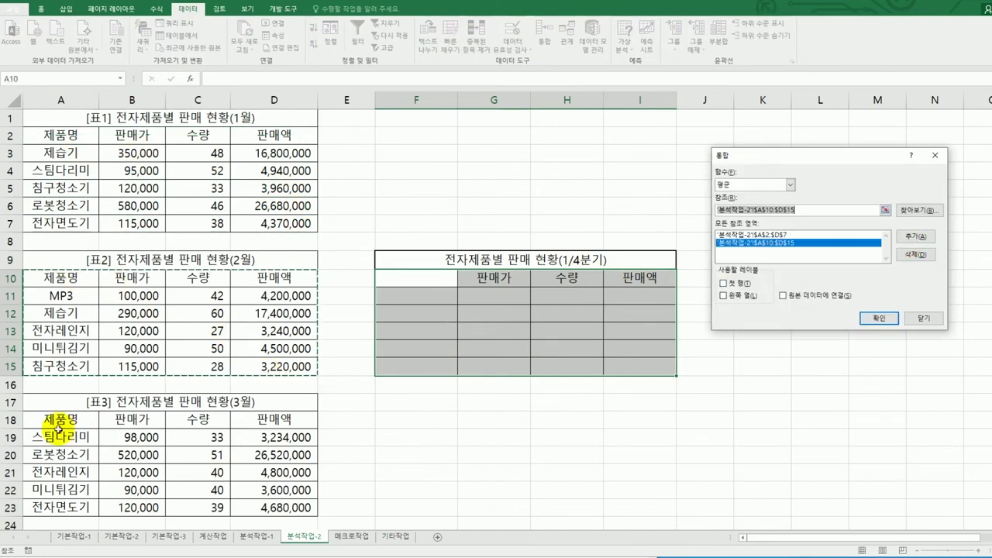
drag(56, 420, 262, 507)
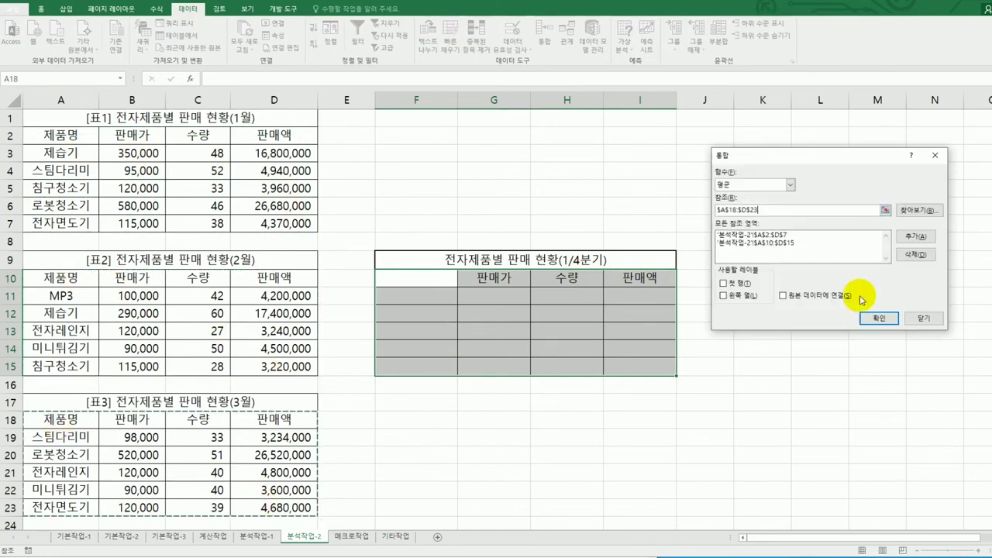
click(928, 241)
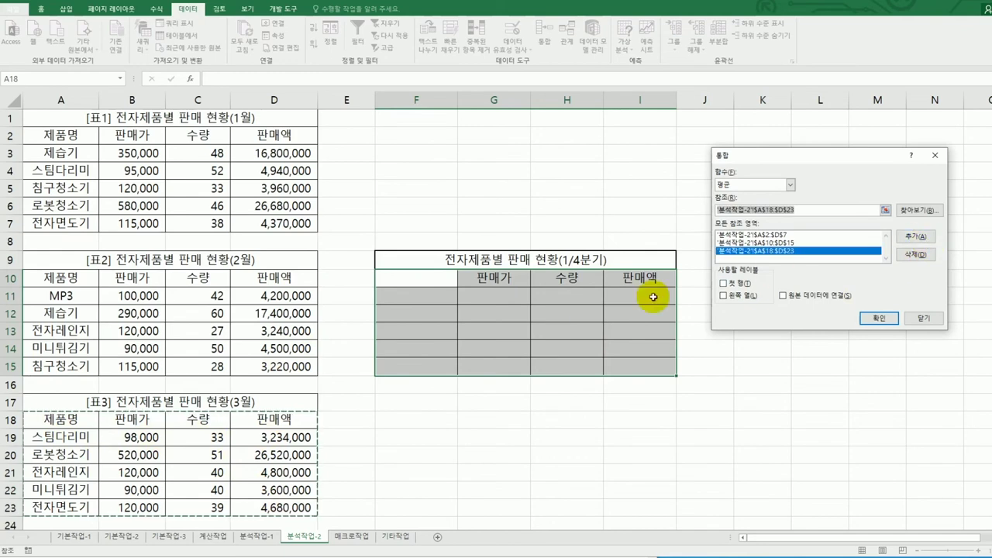
click(748, 285)
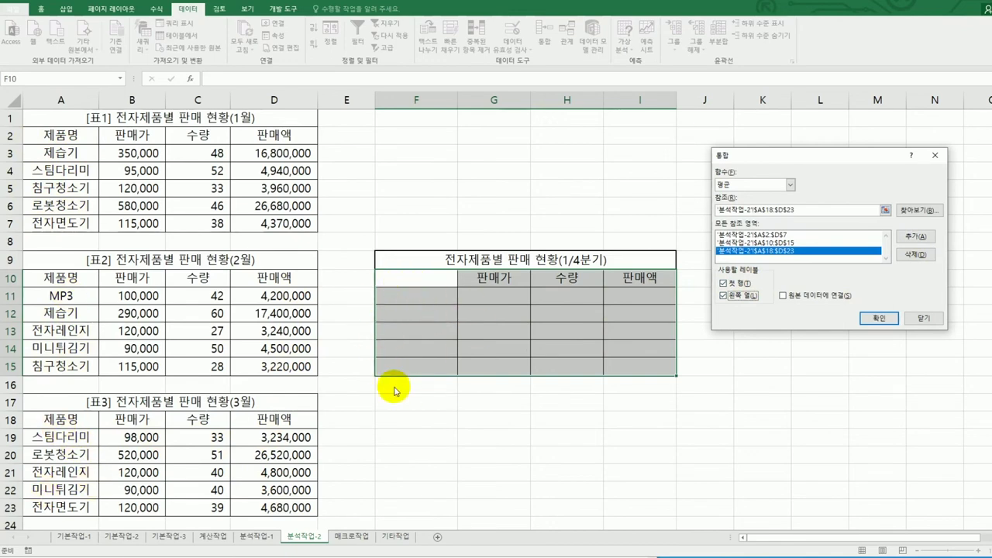
click(871, 316)
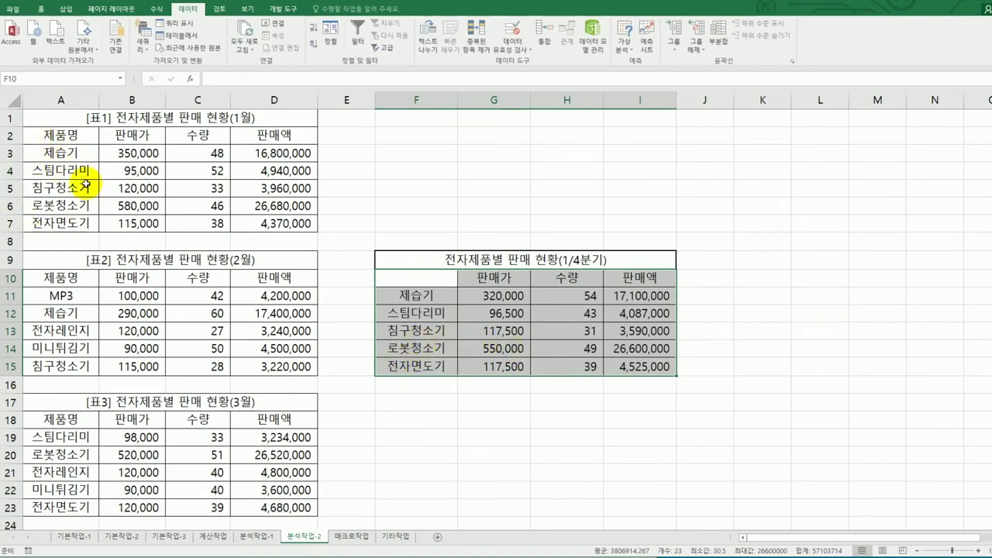
Compare the product names repeated across 표1, 표2 and 표3 with the products in the 전자제품별 판매 현황(1/4분기) table
click(49, 152)
click(54, 312)
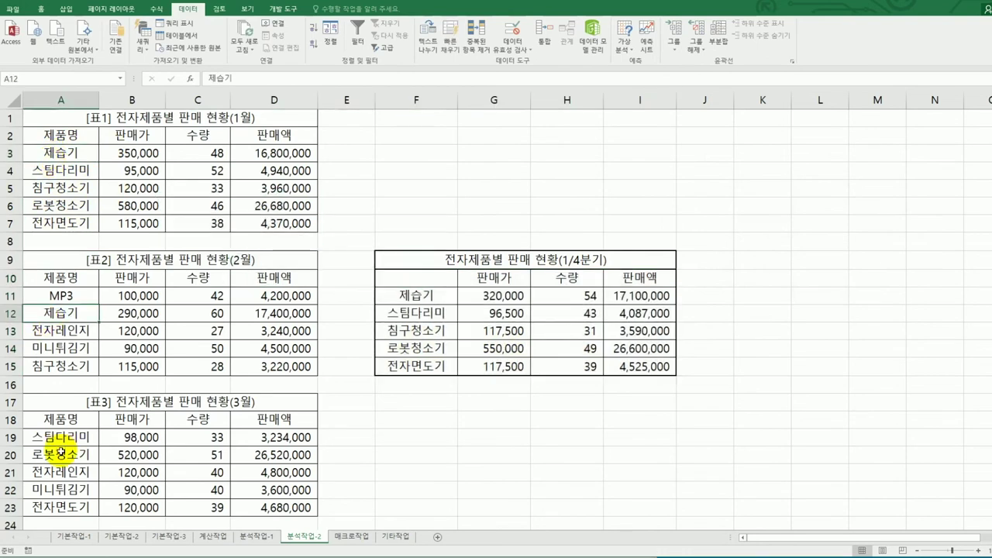
click(65, 171)
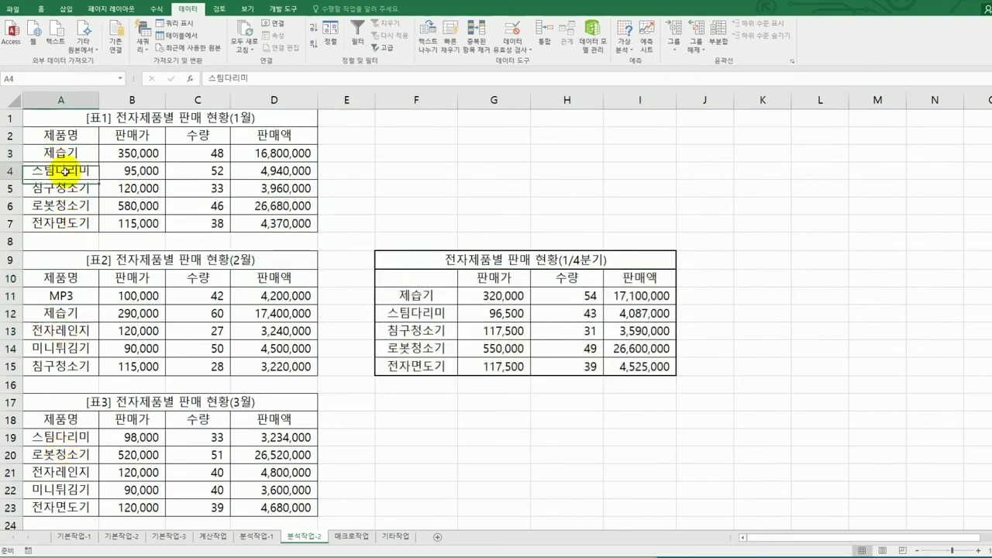
click(67, 437)
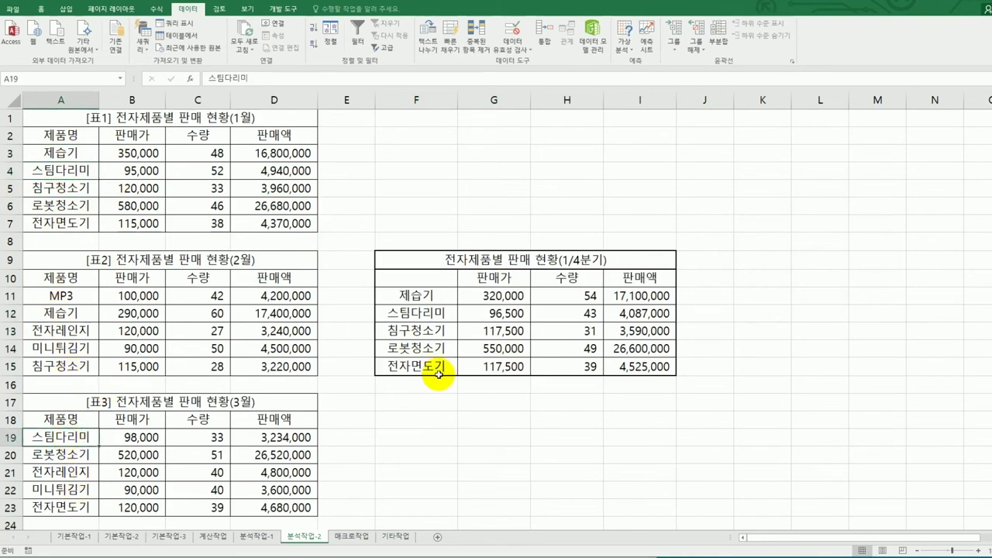
click(59, 295)
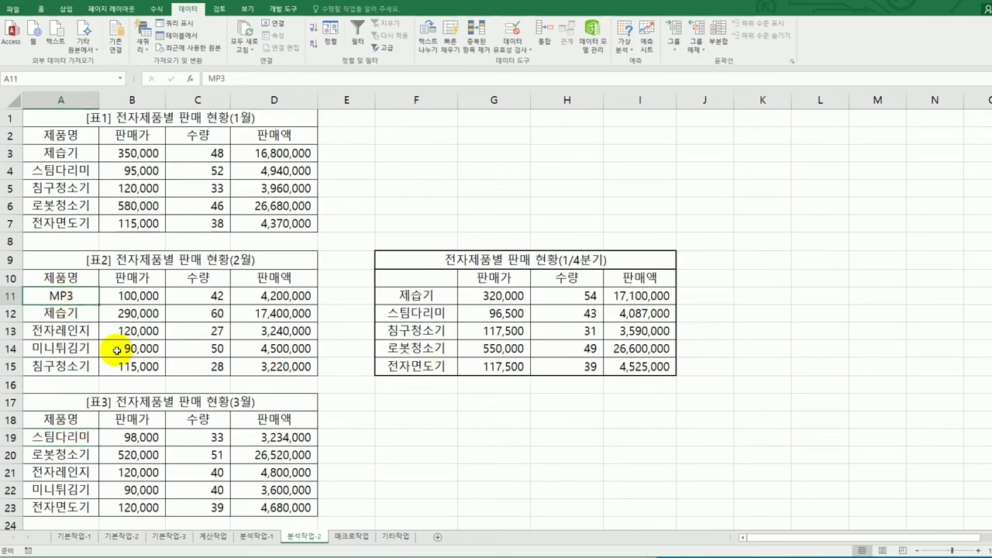
click(82, 478)
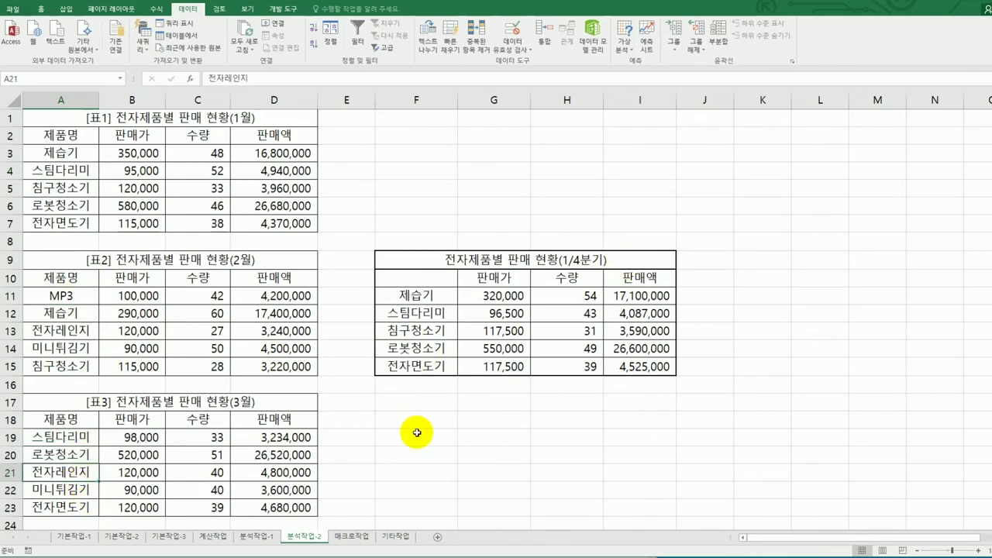
Review the source range A2:D7 and the result ranges G11:I15 and F10:I15 against the exam's 분석작업-2 instruction
drag(70, 135, 281, 230)
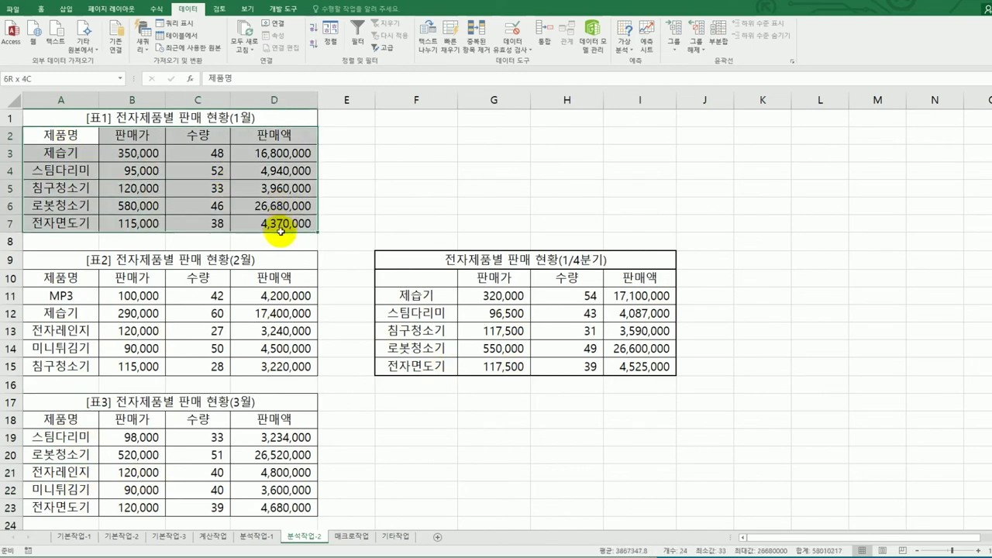
drag(77, 152, 74, 231)
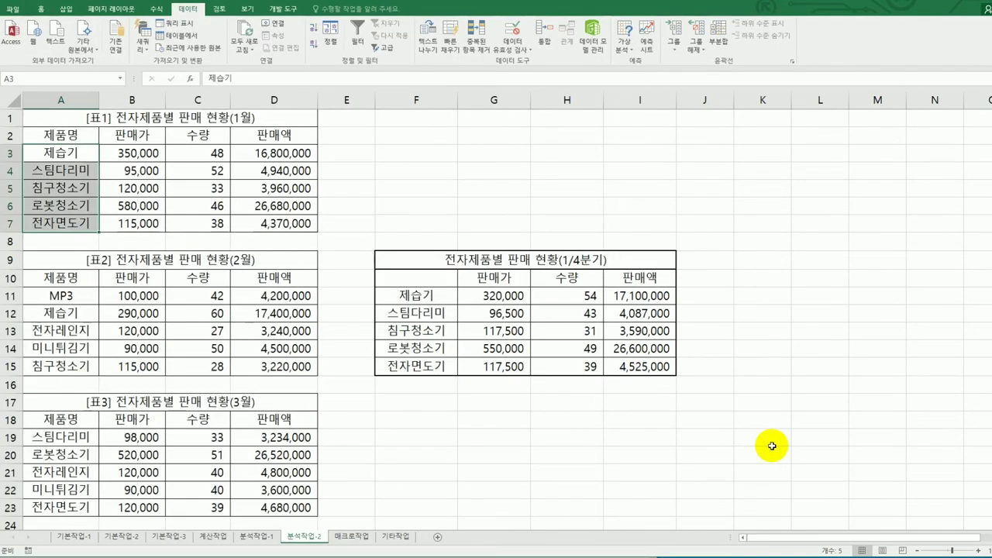
drag(475, 297, 618, 366)
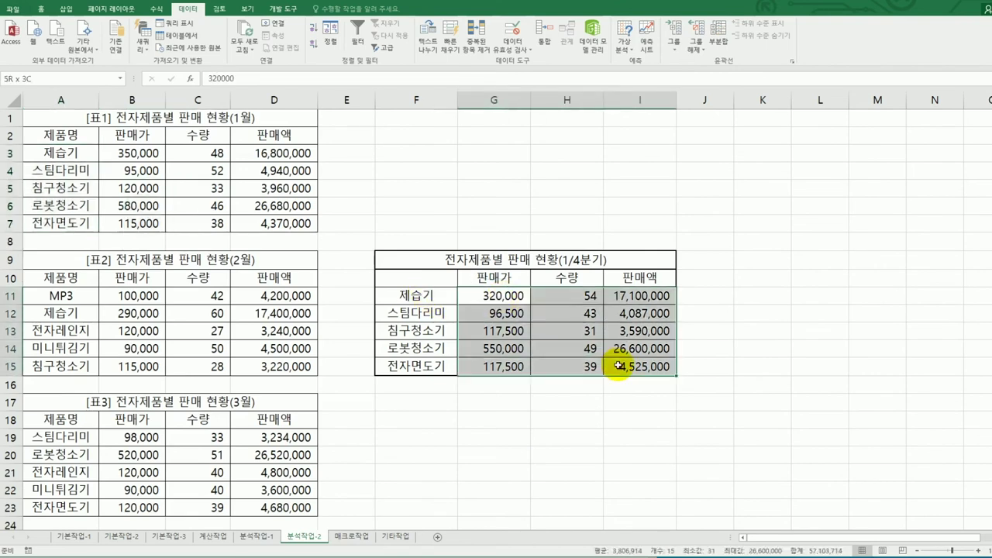
drag(618, 365, 618, 366)
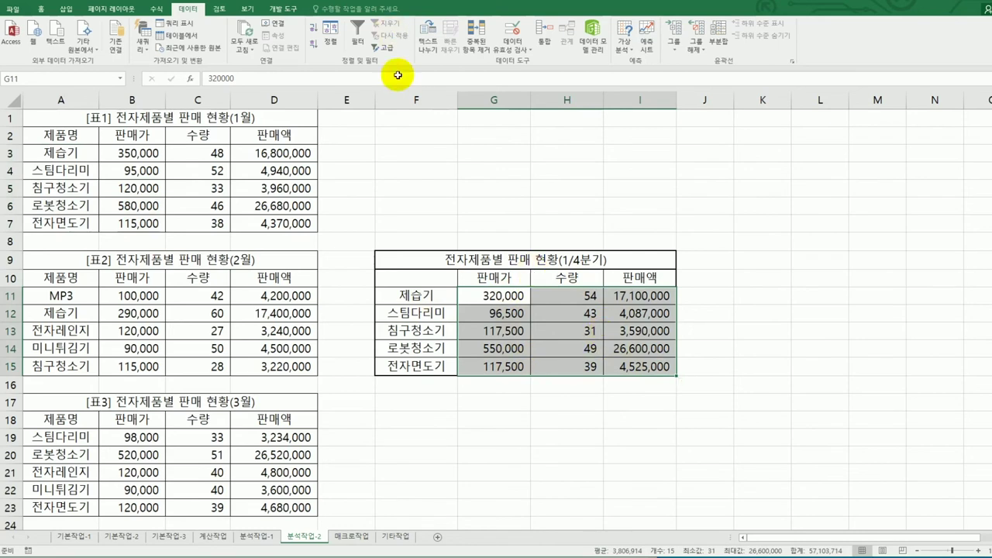
click(441, 283)
drag(439, 283, 640, 359)
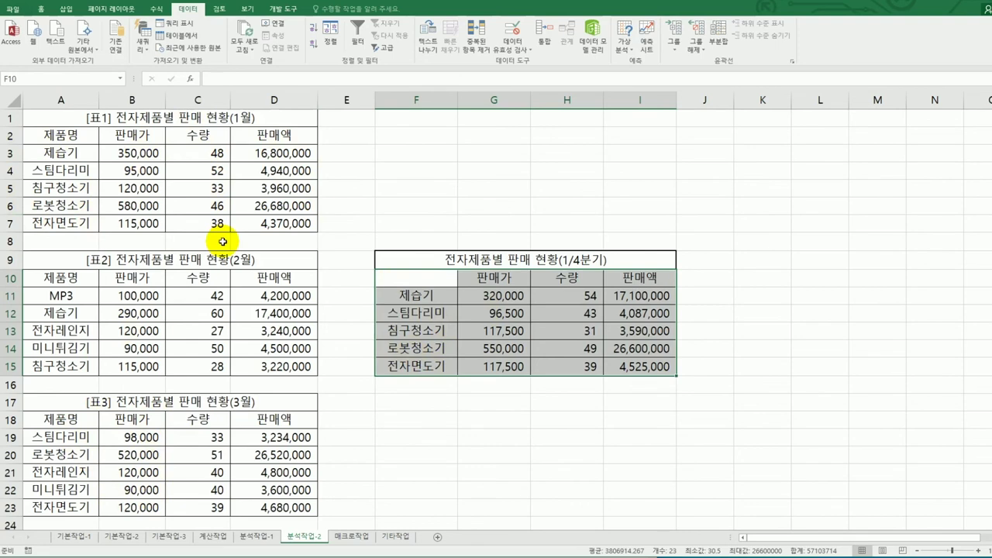
mouse_move(305, 474)
mouse_down()
mouse_move(233, 463)
mouse_move(244, 431)
mouse_move(273, 446)
mouse_up()
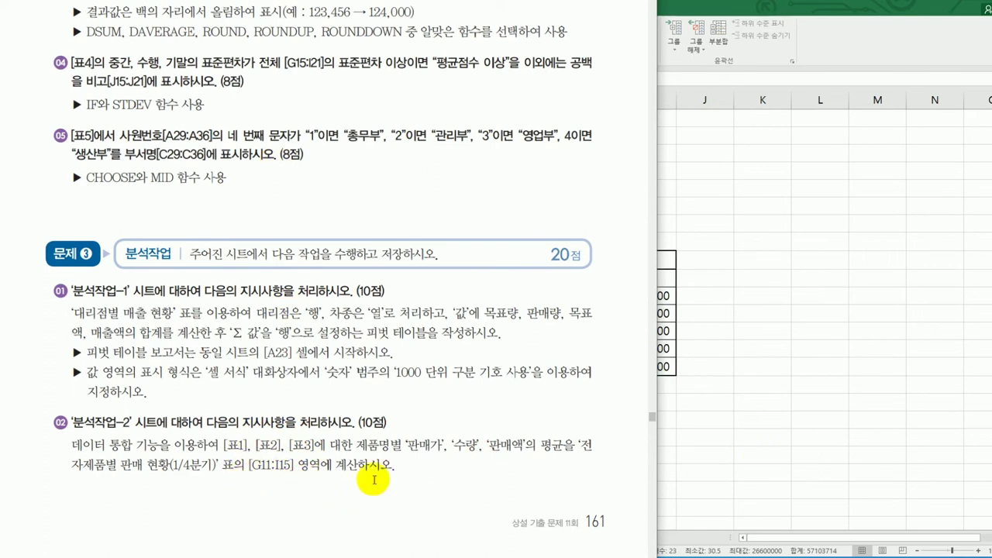
key(alt+Tab)
Run a trial 통합 from the empty cell F19, reusing the 평균 function and the three existing references
scroll(733, 435, down, 2)
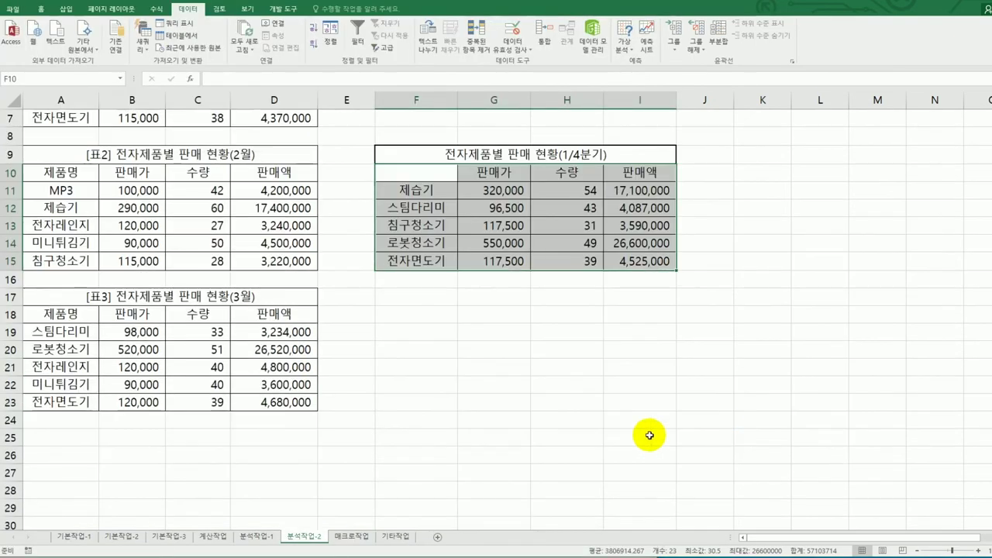
click(424, 334)
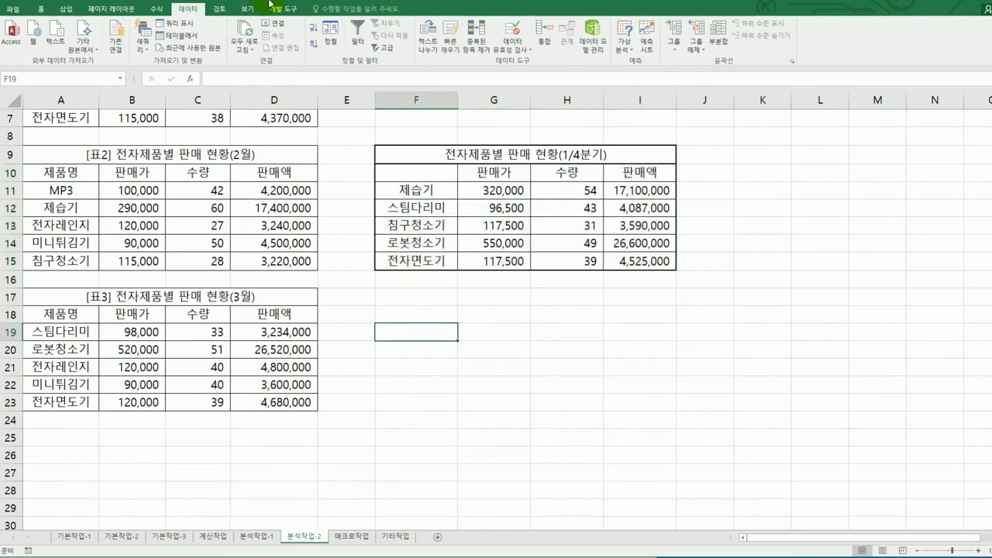
click(544, 39)
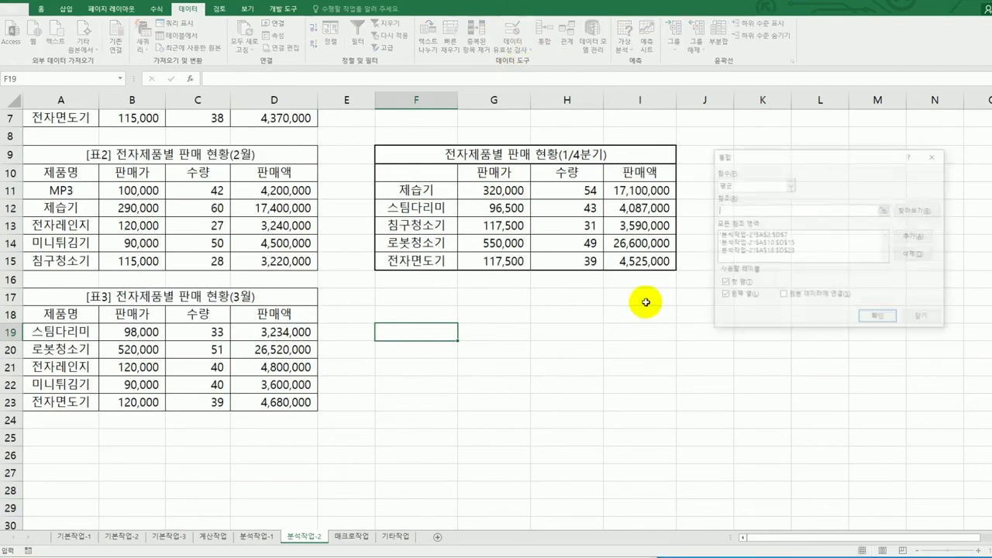
click(878, 318)
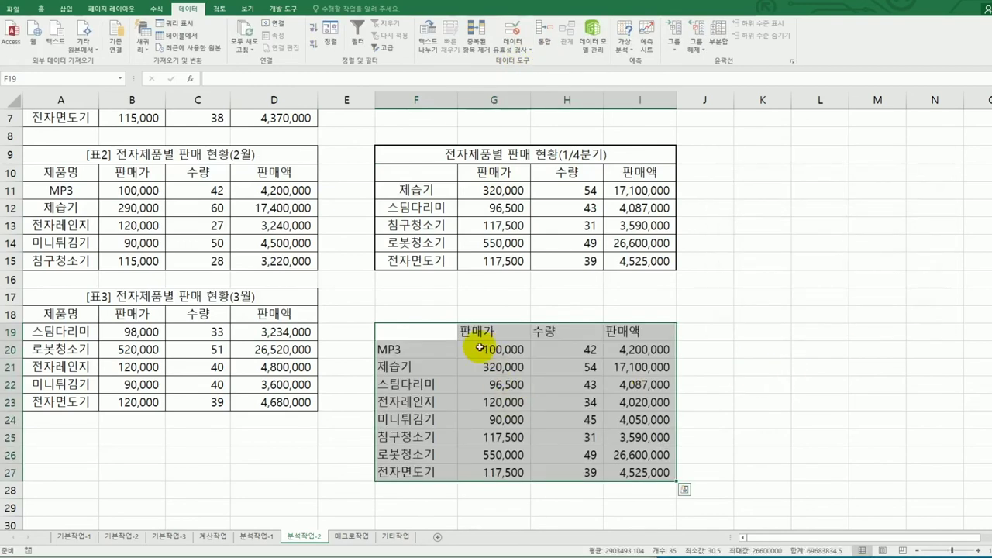
Compare the trial consolidation with the 전자제품별 판매 현황(1/4분기) table and clear F19:I27
drag(388, 349, 635, 477)
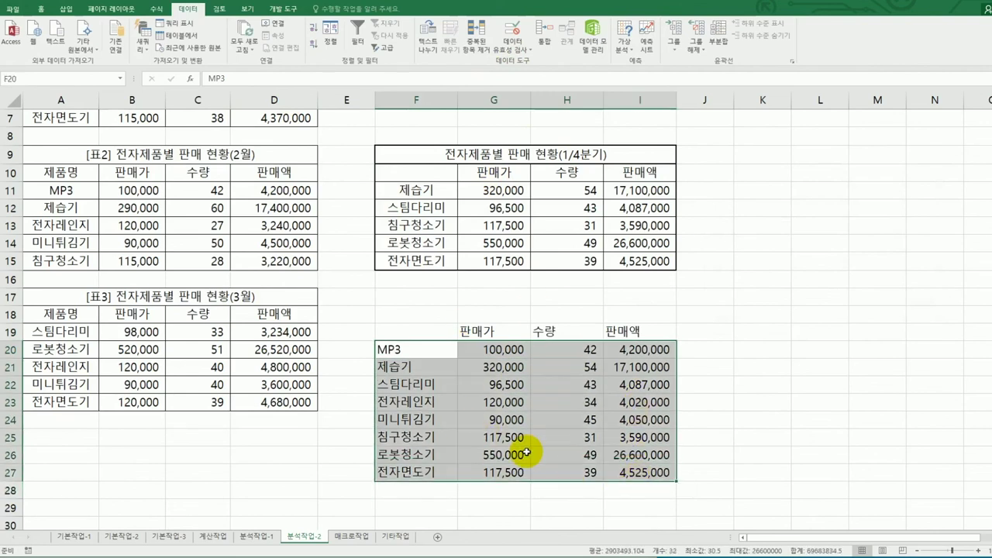
drag(494, 190, 649, 274)
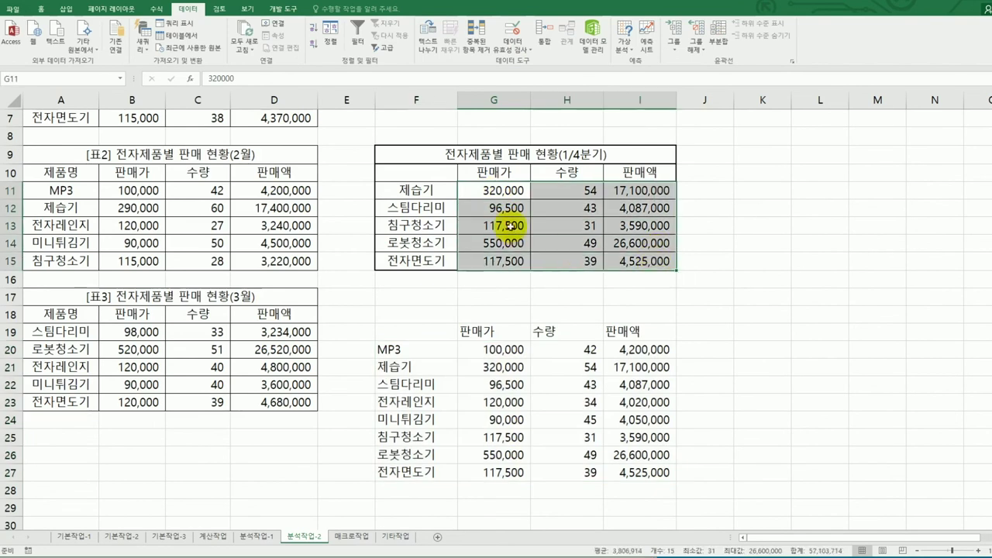
drag(400, 172, 630, 259)
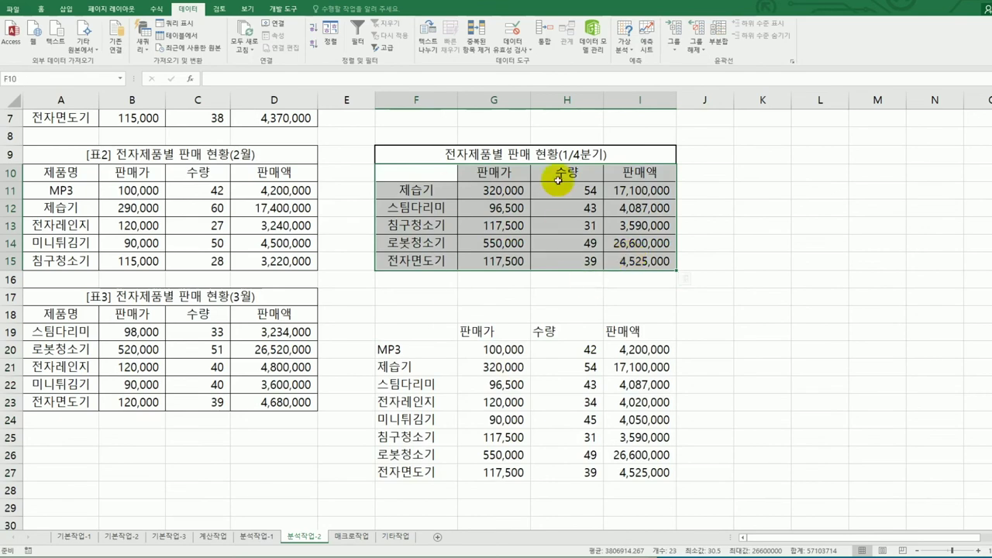
click(777, 435)
drag(409, 332, 606, 467)
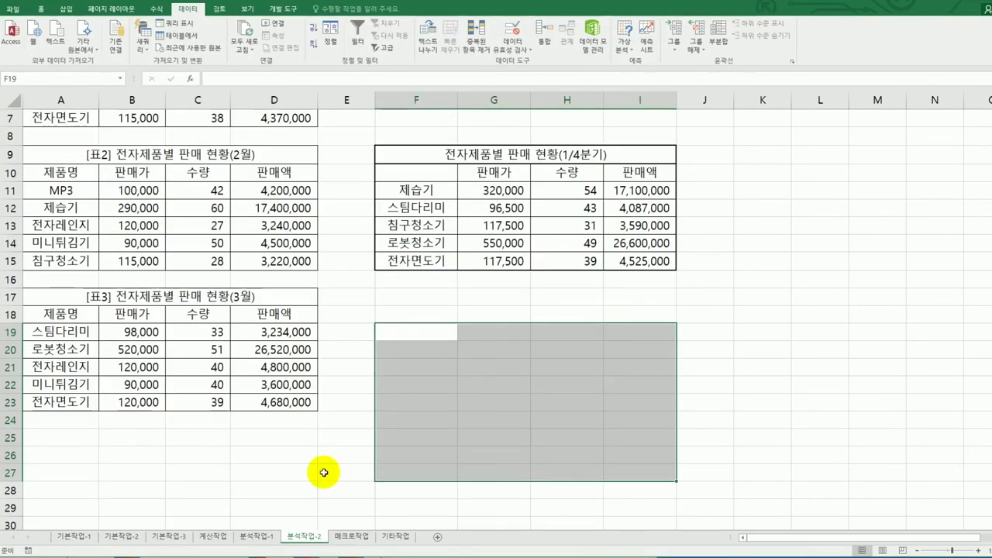
Open the 매크로작업 sheet and start recording a macro named 병합서식, stored in 현재 통합 문서
click(347, 536)
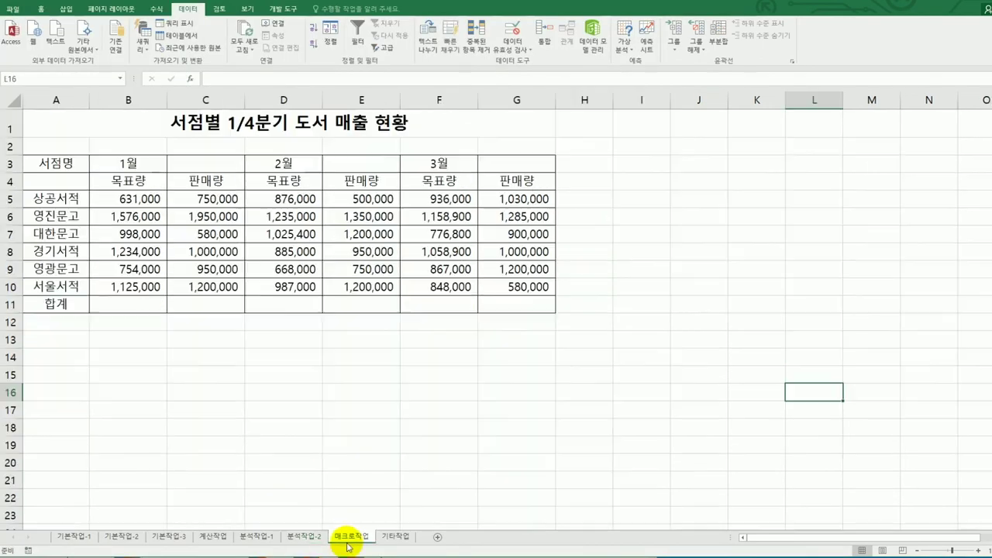
click(620, 425)
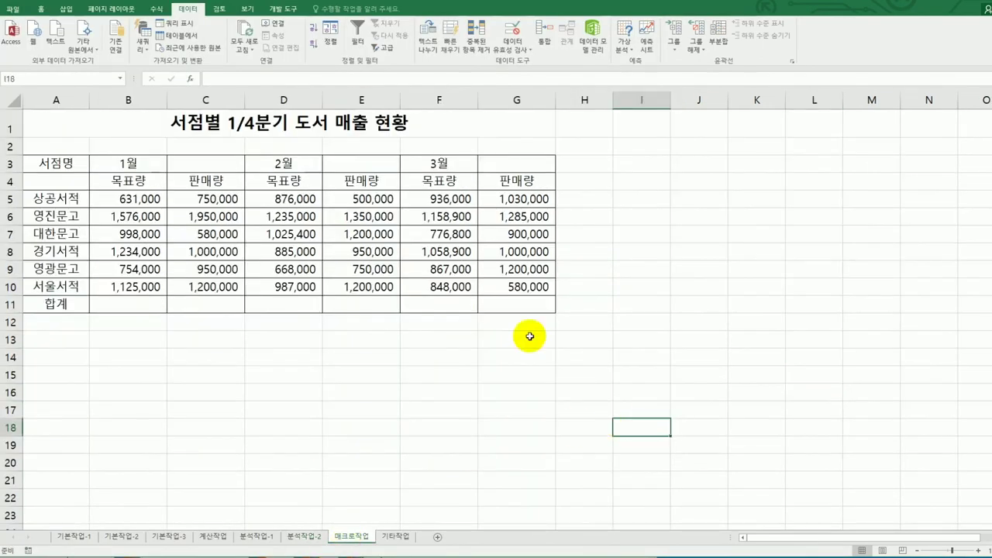
click(288, 10)
click(68, 23)
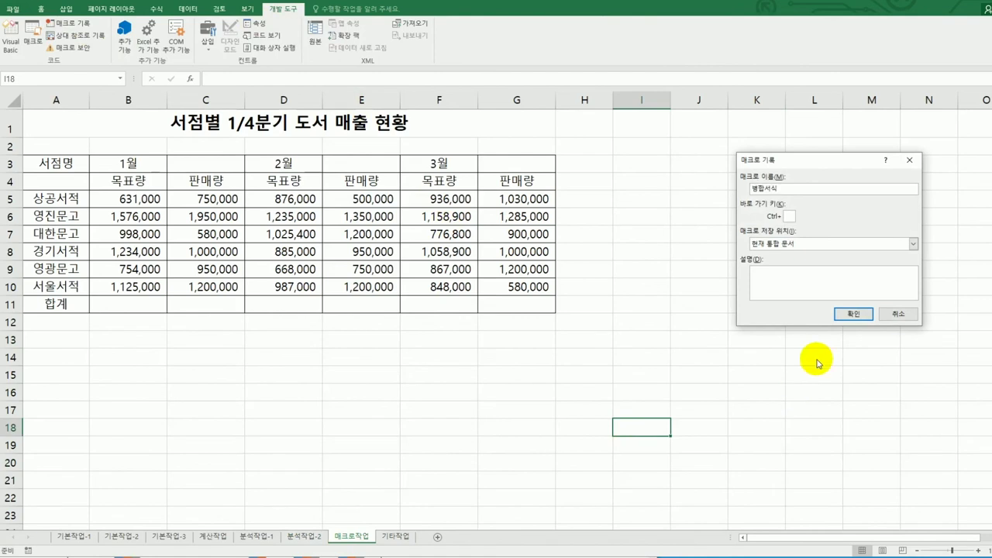
click(853, 314)
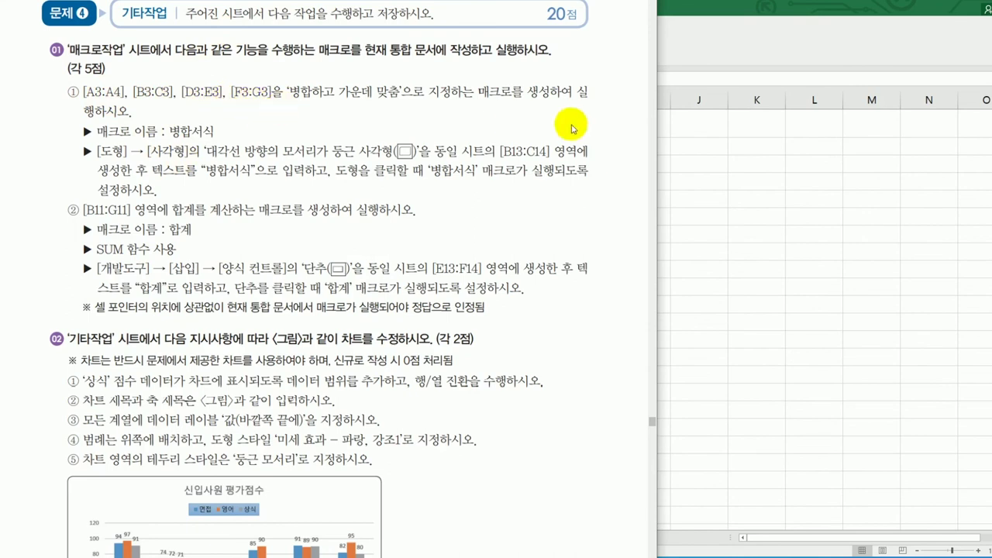
click(713, 13)
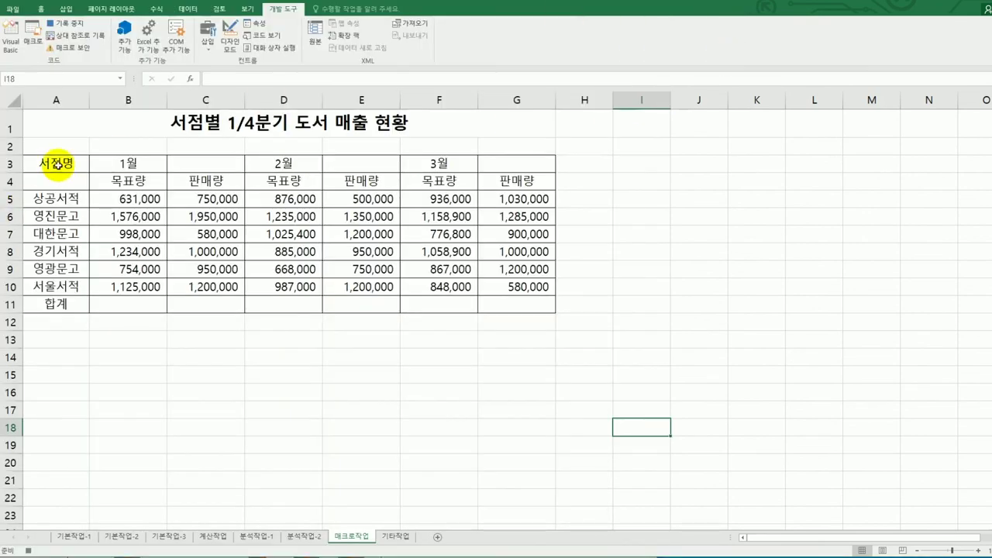
Apply 병합하고 가운데 맞춤 to A3:A4, B3:C3, D3:E3 and F3:G3, and stop recording the macro
drag(49, 163, 58, 182)
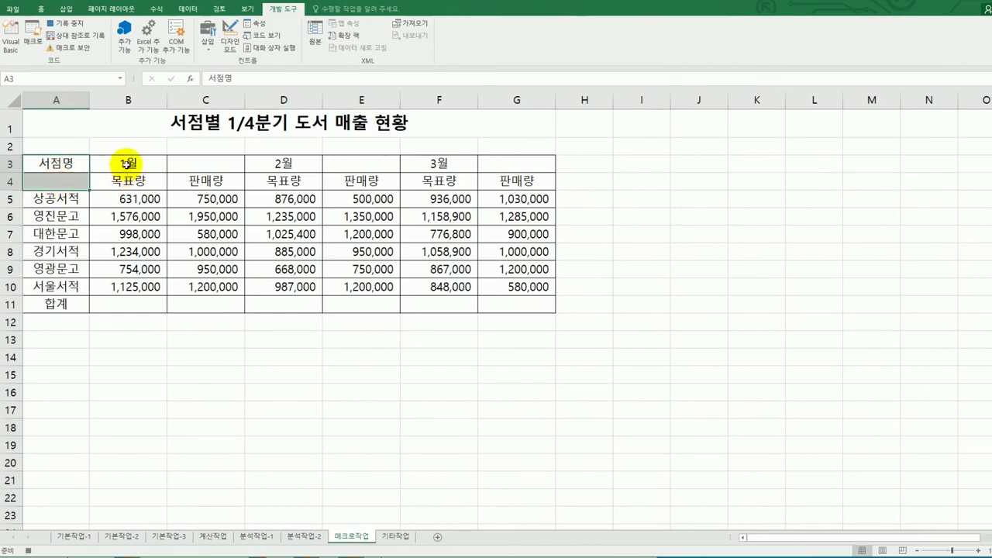
drag(126, 164, 194, 159)
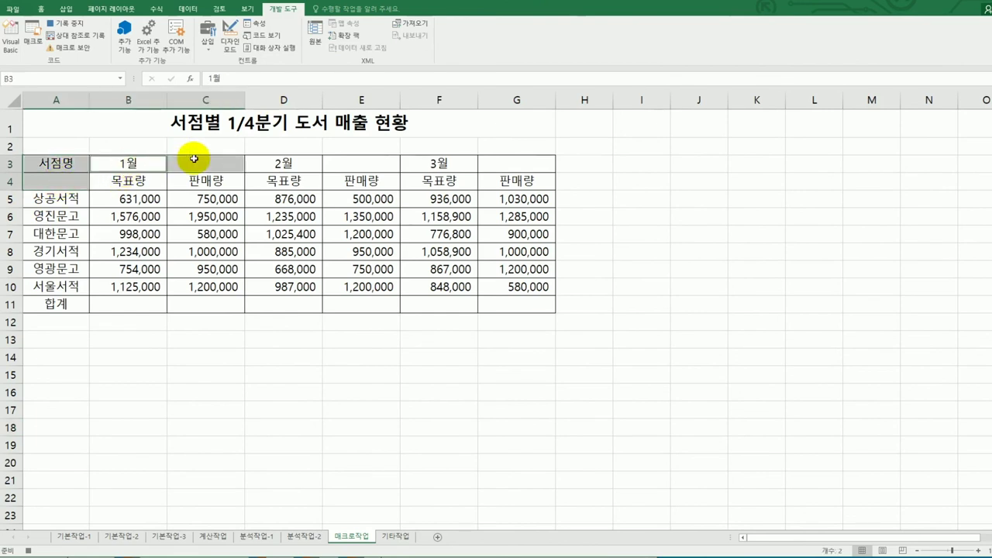
drag(282, 159, 349, 160)
drag(431, 164, 499, 166)
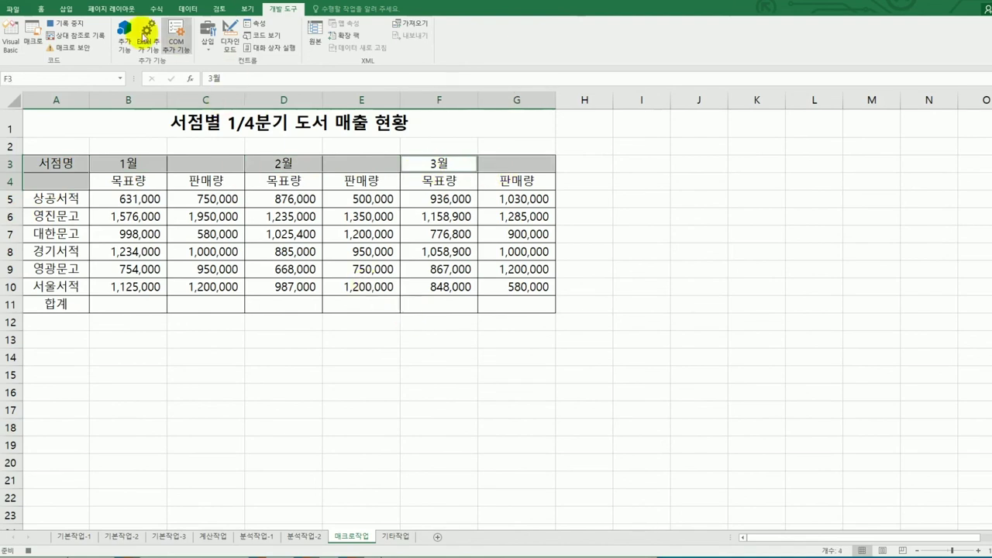
click(41, 9)
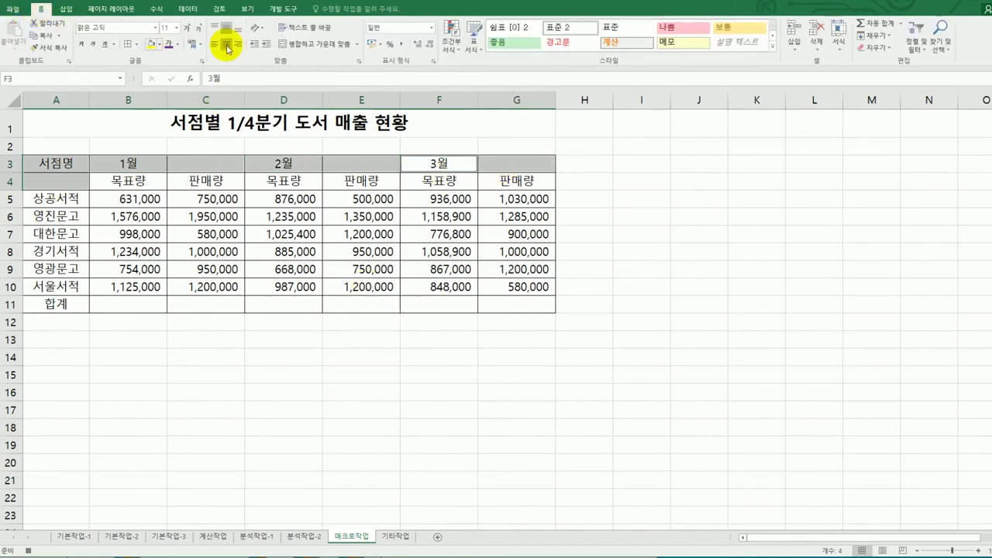
click(298, 47)
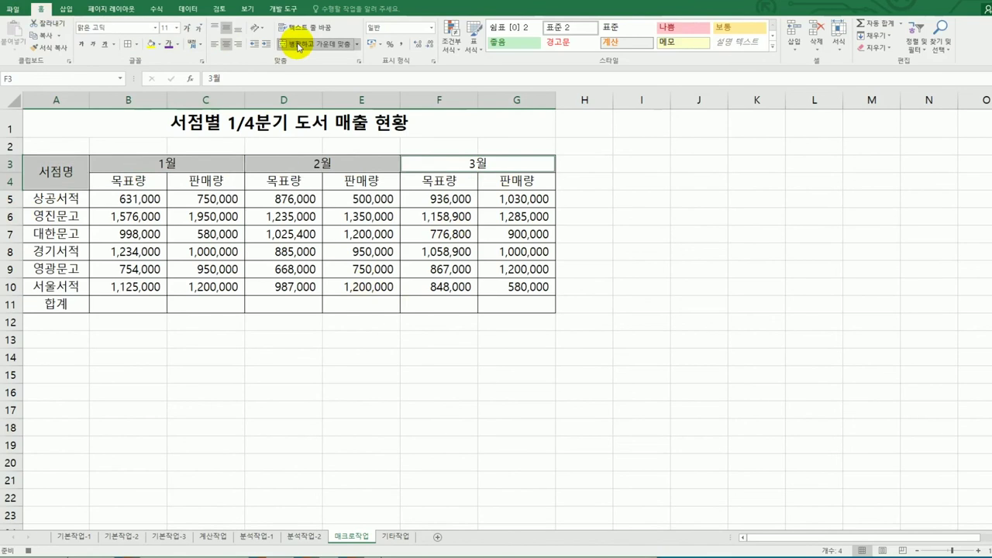
click(513, 164)
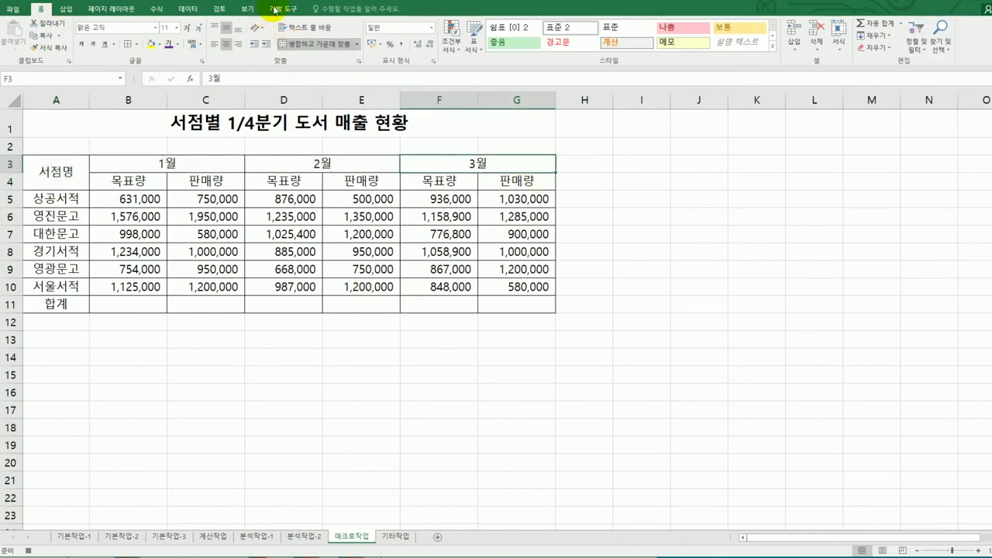
click(274, 9)
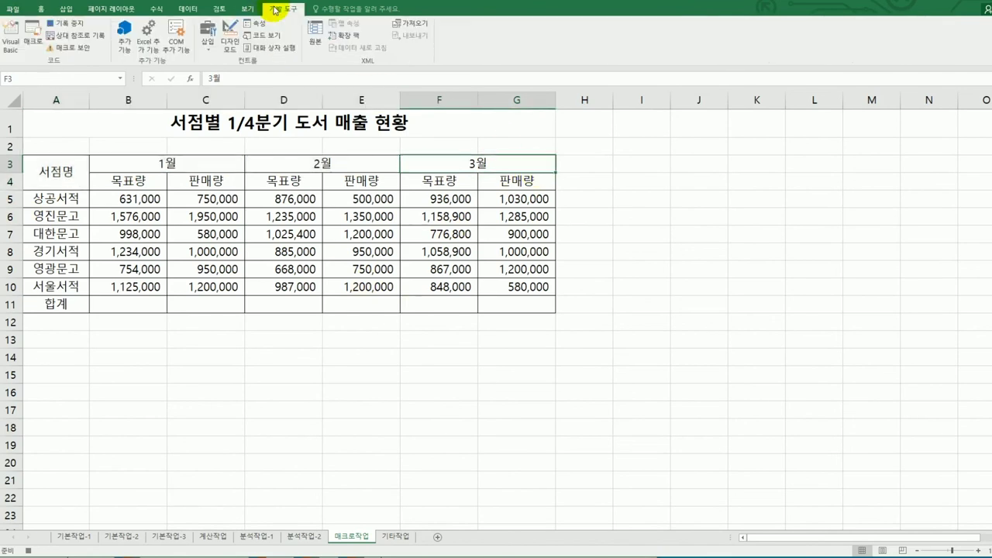
click(682, 487)
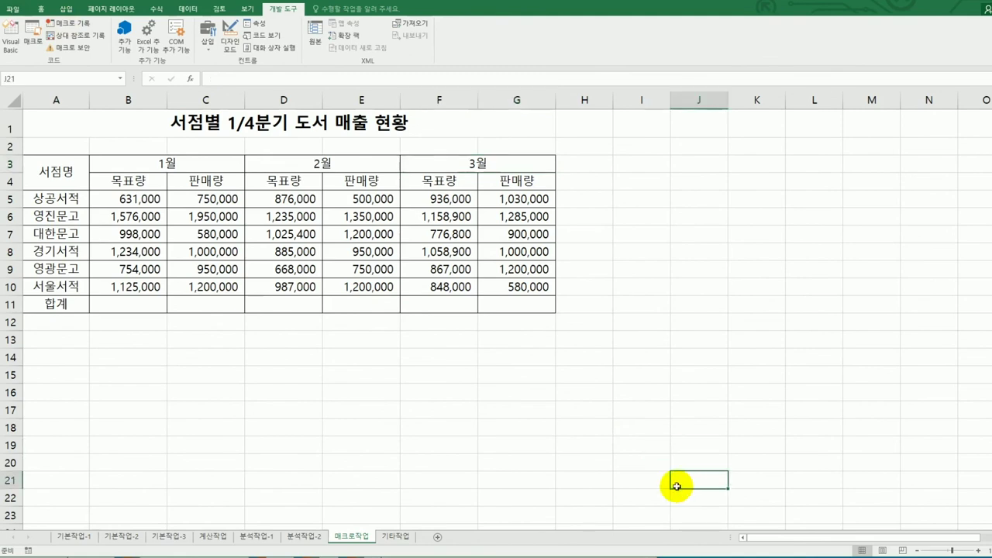
Draw a 대각선 방향의 모서리가 둥근 사각형 over B13:C14 and give it the text 병합서식
key(alt+Tab)
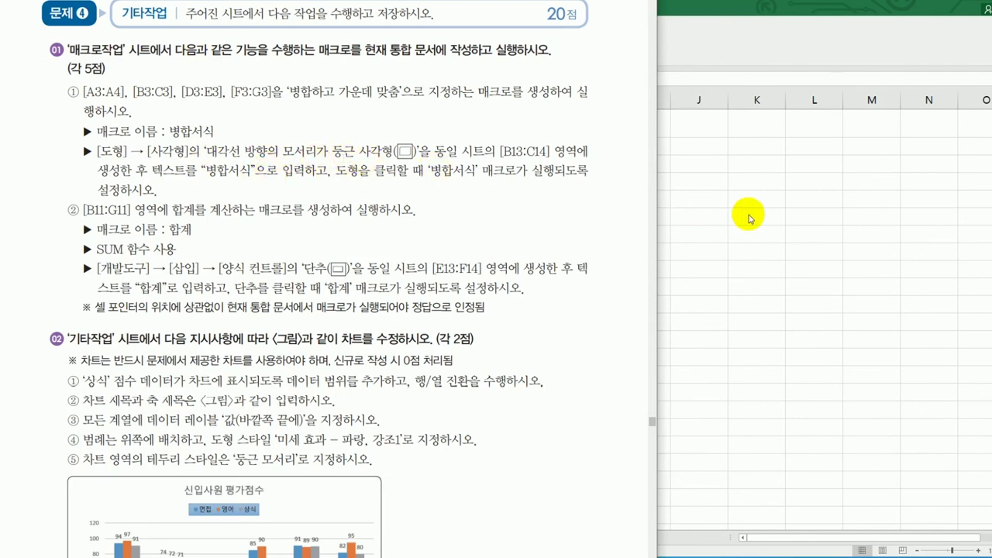
key(alt+Tab)
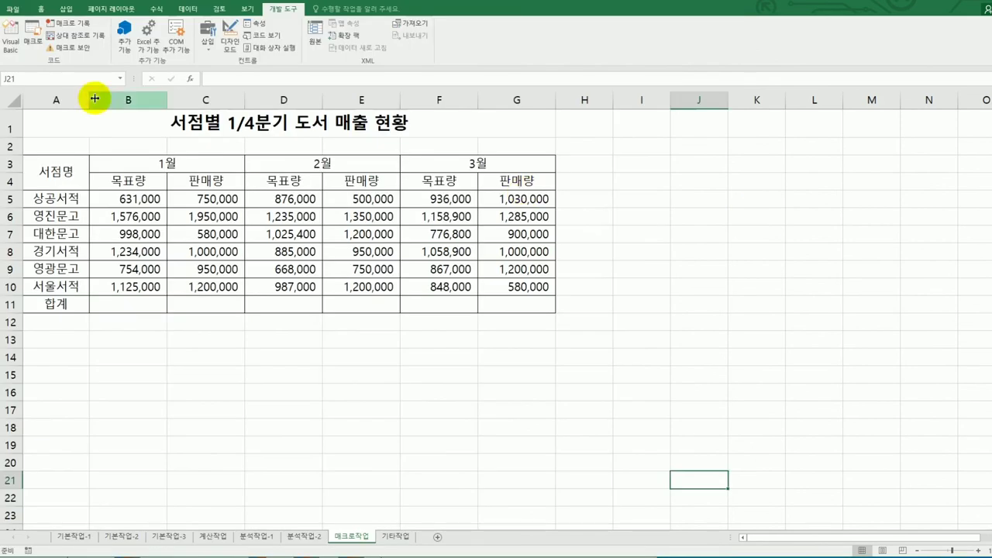
click(62, 11)
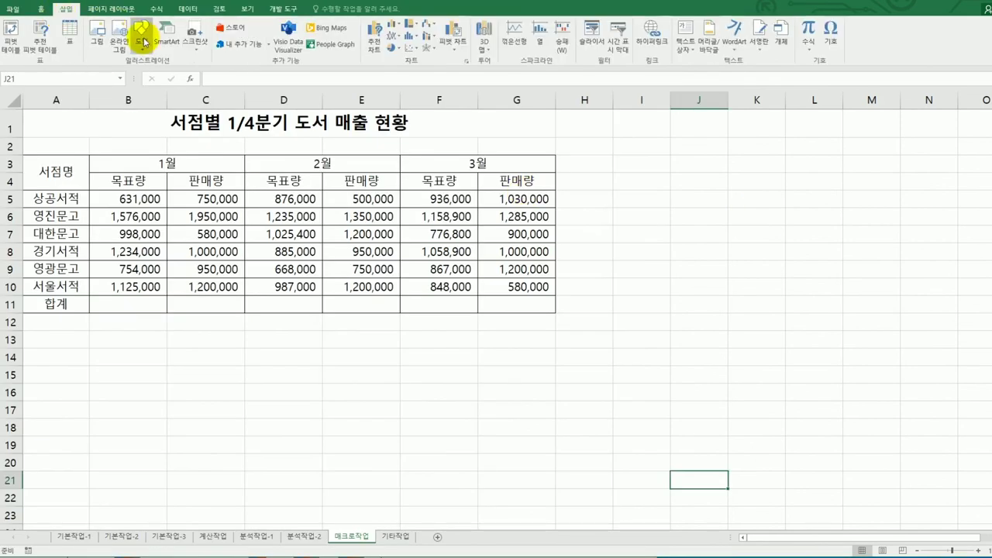
click(143, 39)
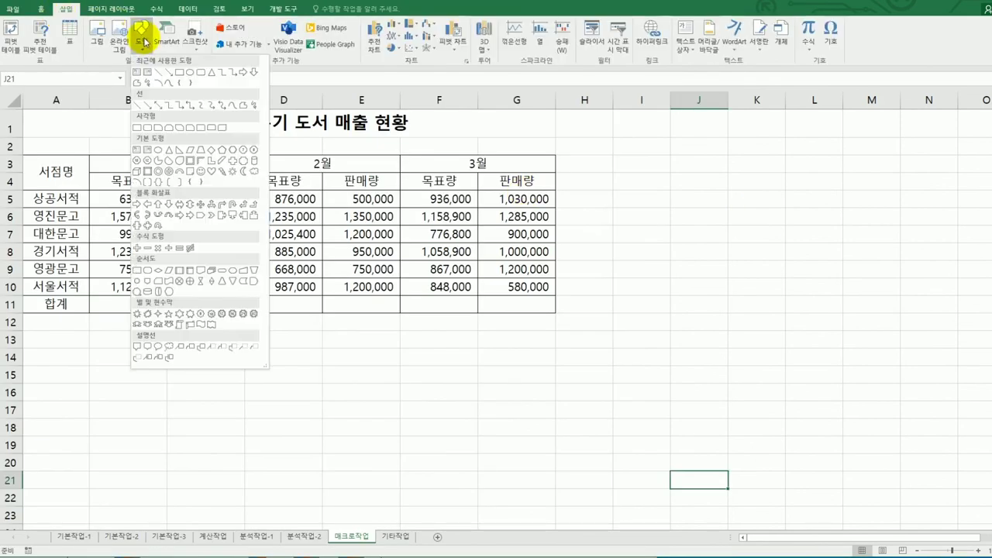
click(222, 128)
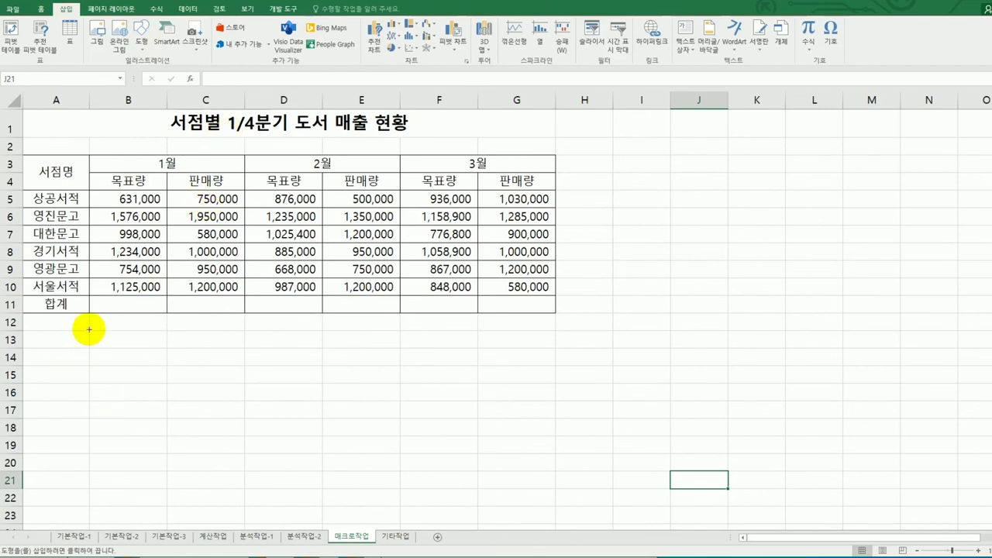
drag(89, 331, 239, 377)
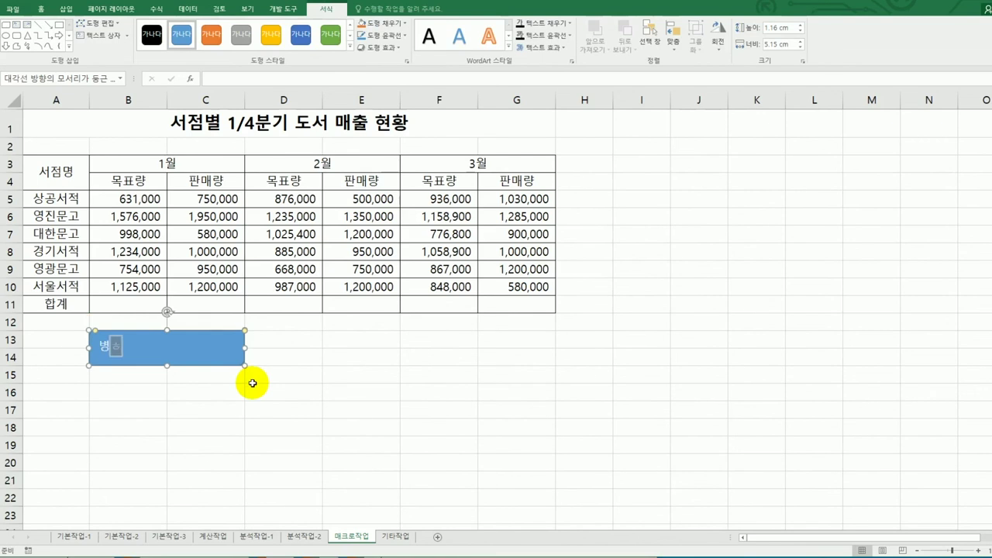
Assign the 병합서식 macro to the rounded rectangle in B13:C14 and deselect the shape
right_click(209, 348)
click(249, 489)
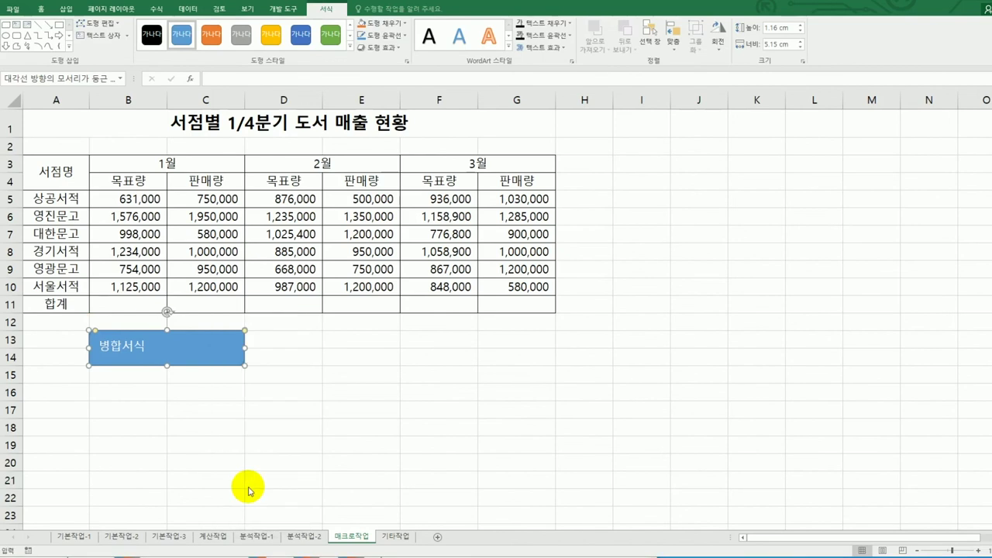
click(197, 416)
drag(226, 378, 678, 221)
click(743, 421)
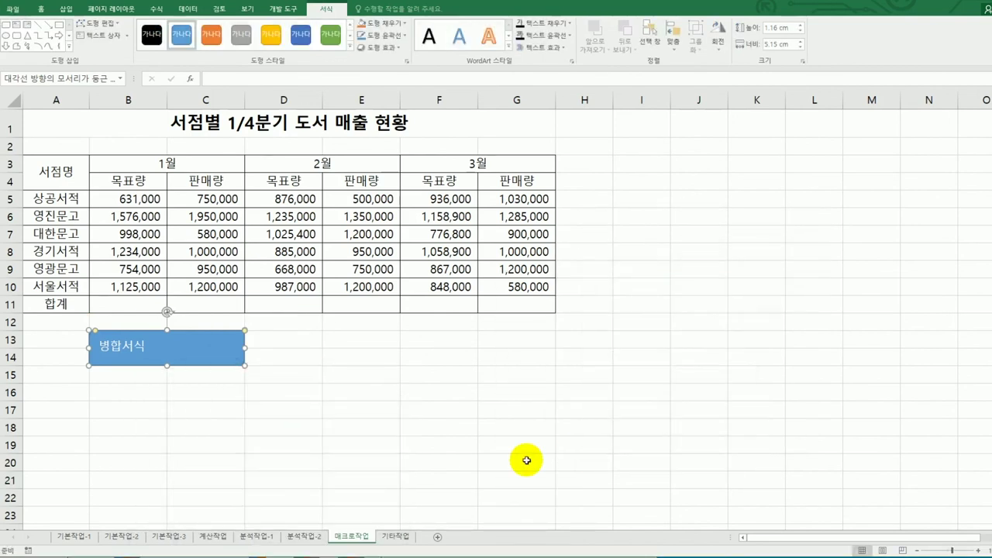
click(526, 460)
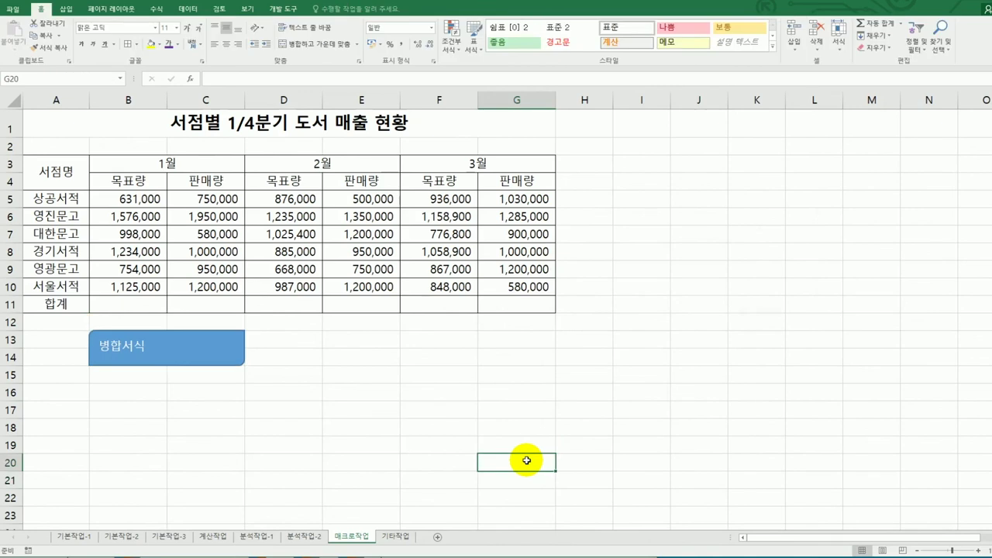
Start recording a macro named 합계, stored in 현재 통합 문서
key(alt+Tab)
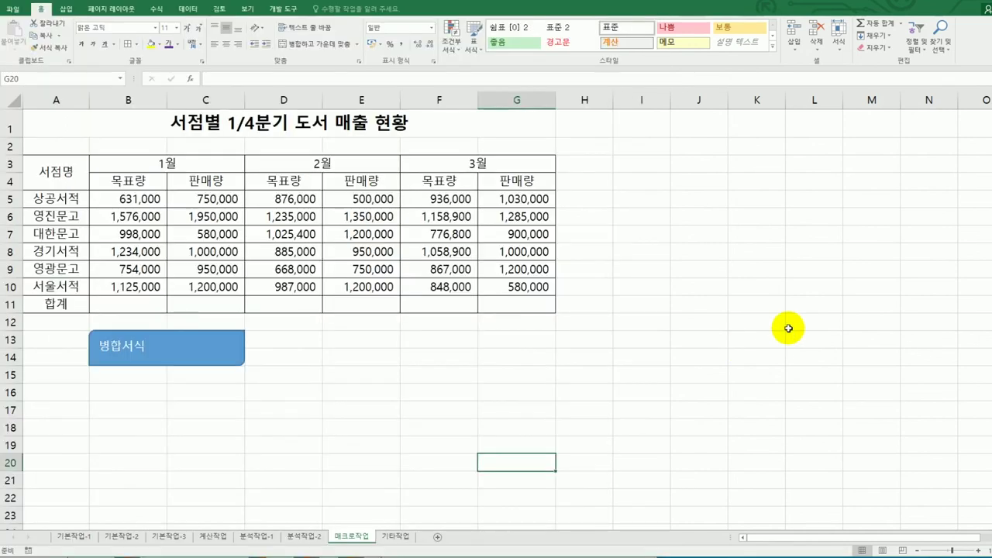
click(284, 10)
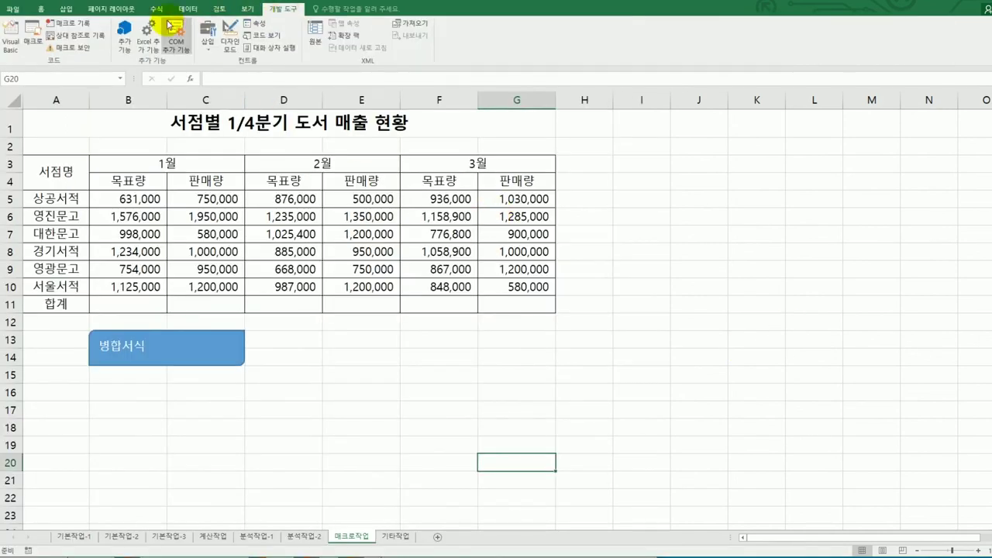
click(66, 23)
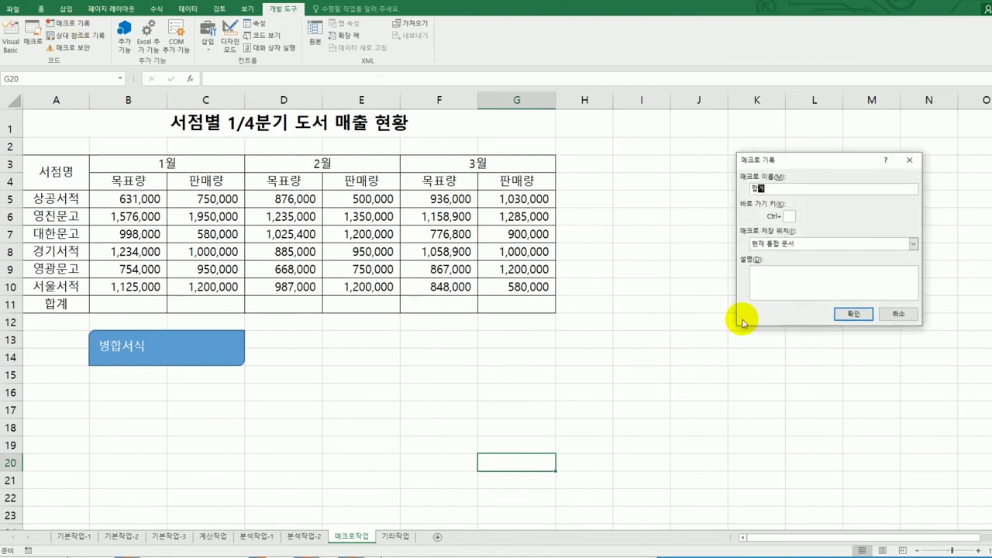
click(851, 313)
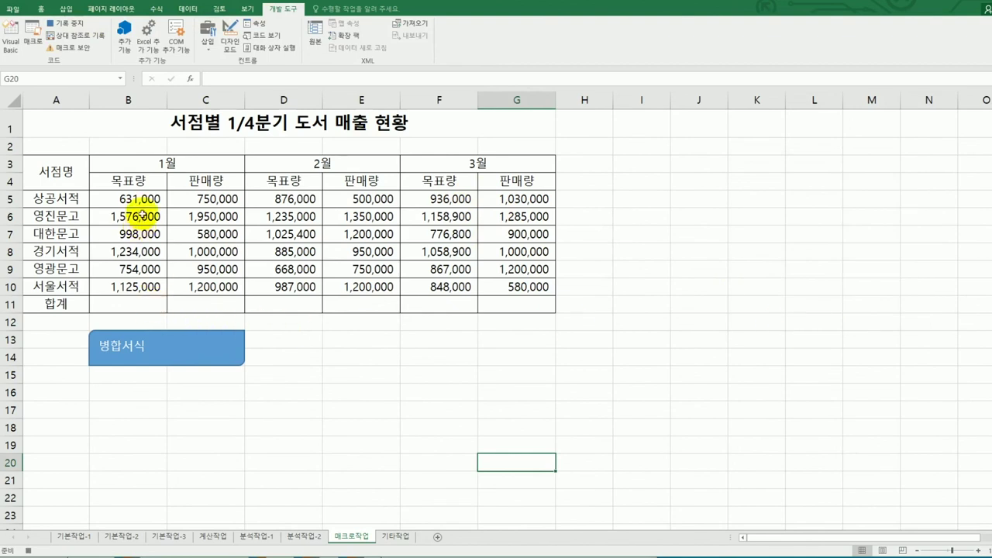
Fill the totals in B11:G11 by applying AutoSum to B5:G11, and stop recording the macro
drag(143, 199, 504, 307)
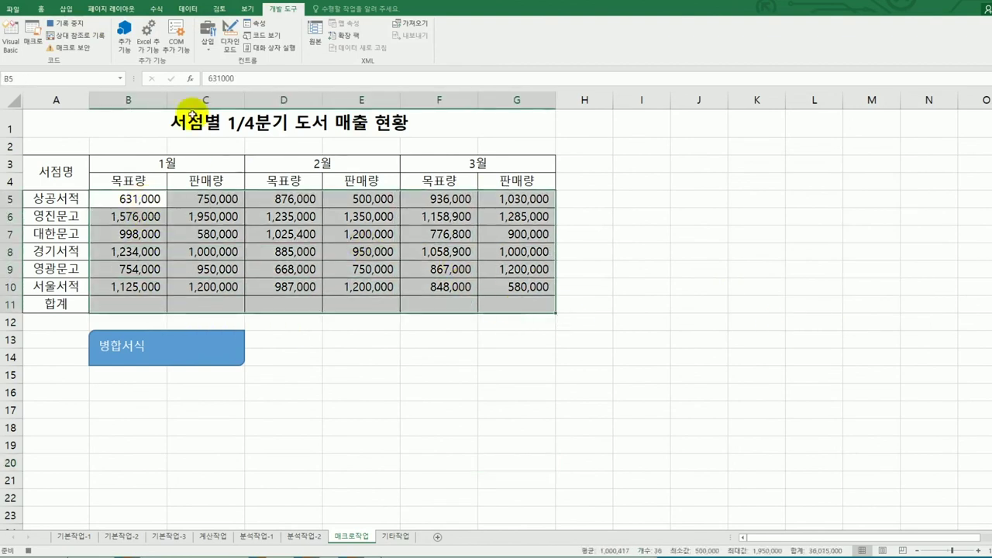
click(156, 9)
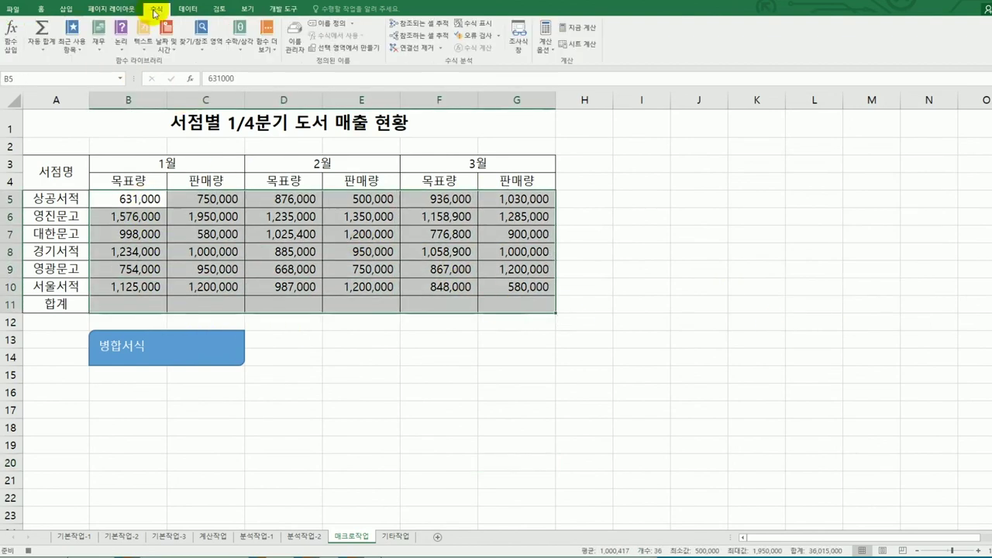
click(43, 33)
click(132, 304)
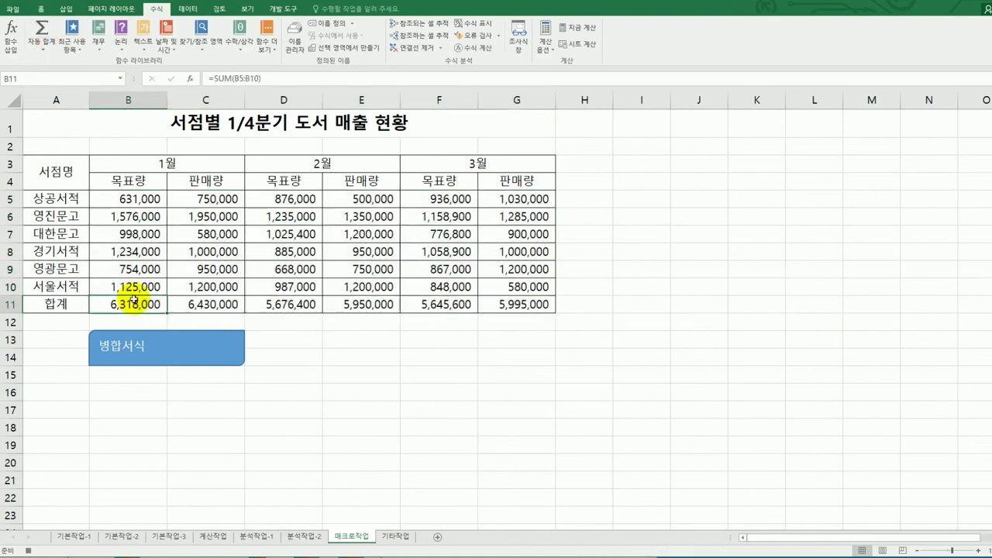
click(283, 9)
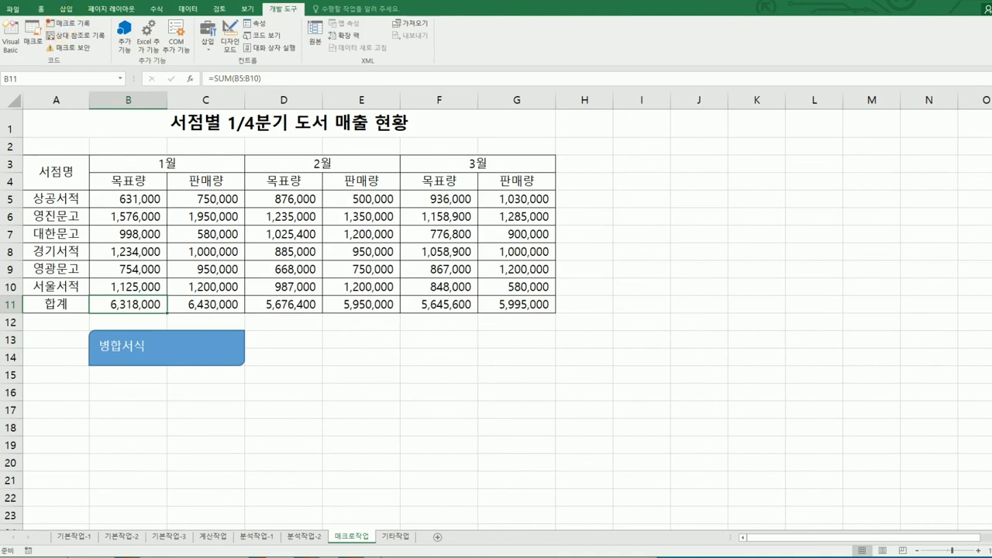
Insert a 단추 form control over E13:F14 and assign the 합계 macro to it
key(alt+Tab)
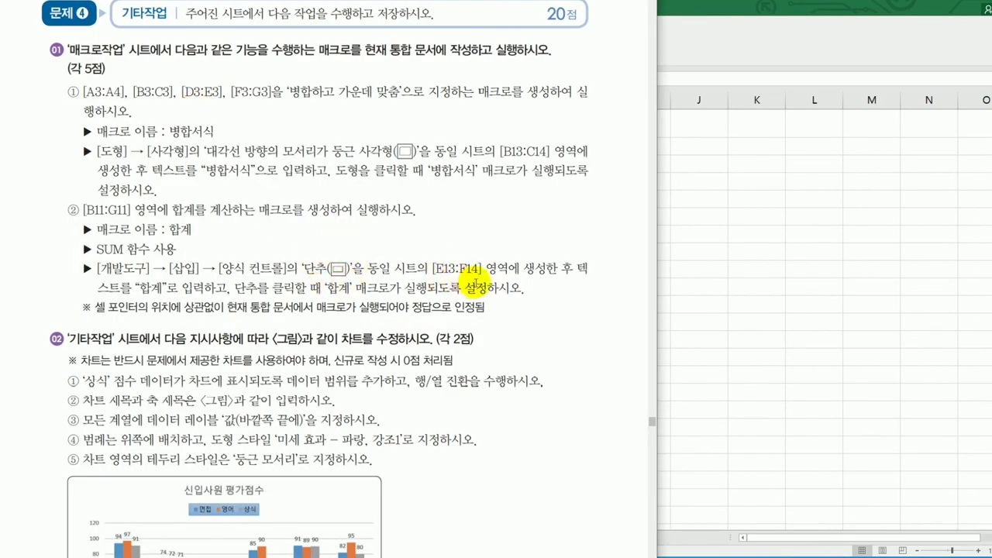
key(alt+Tab)
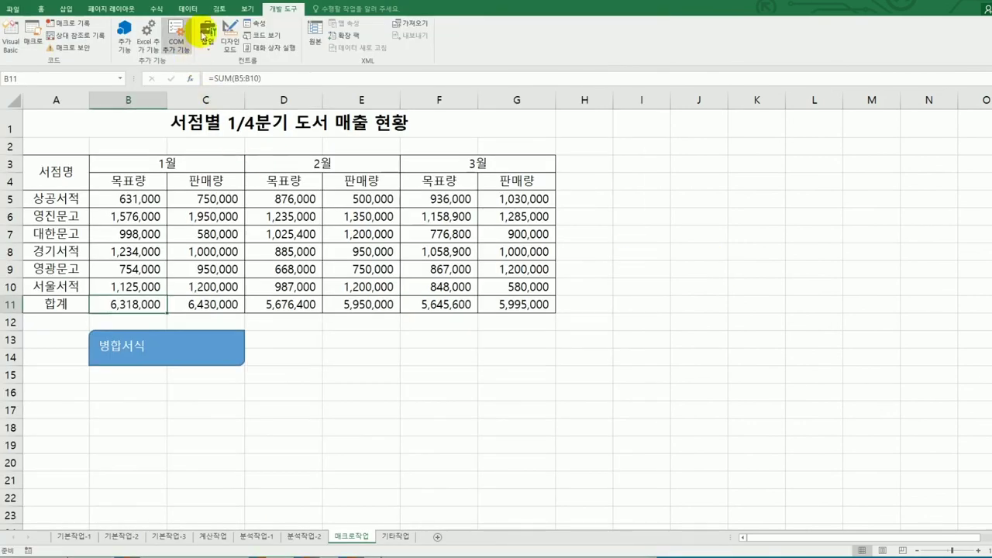
click(209, 45)
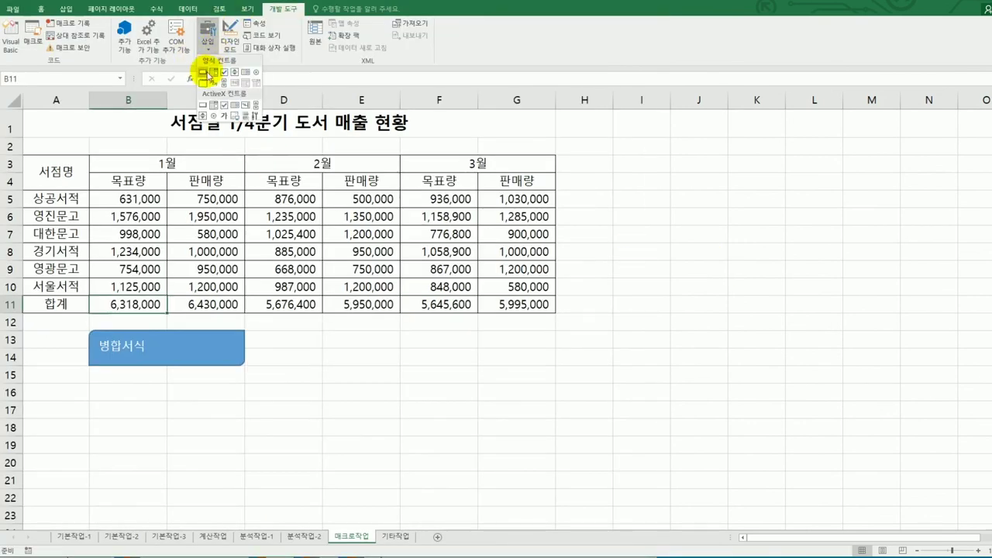
click(202, 71)
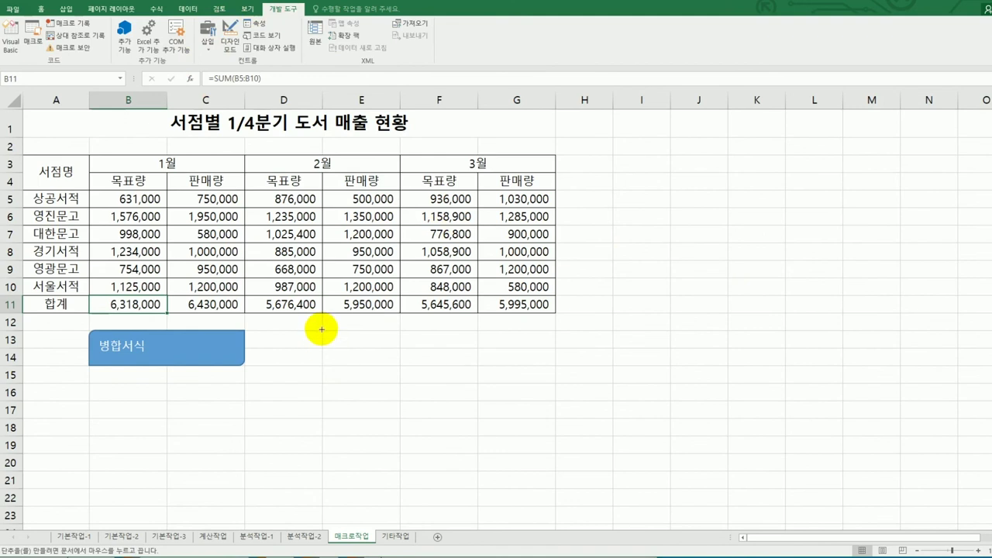
drag(321, 331, 451, 367)
click(765, 193)
click(753, 185)
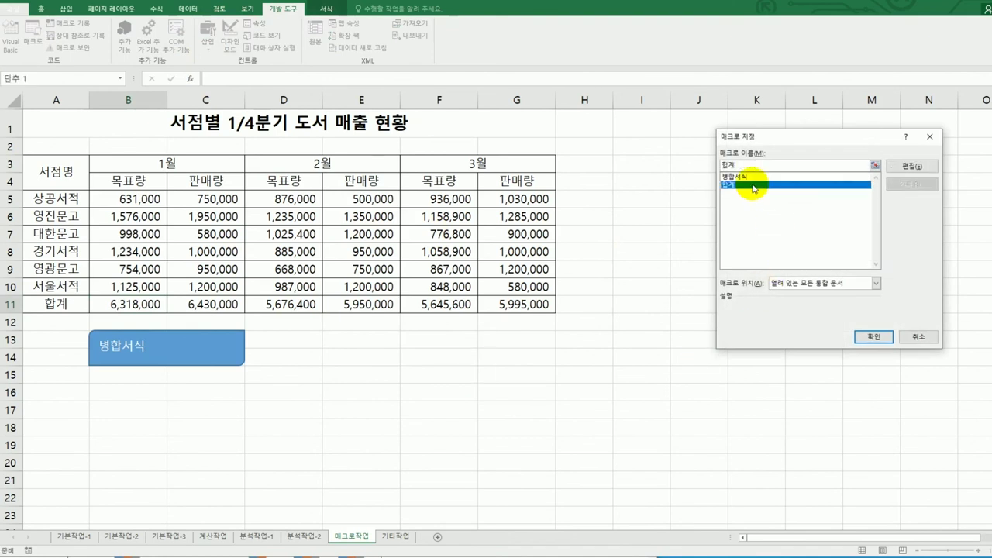
click(869, 336)
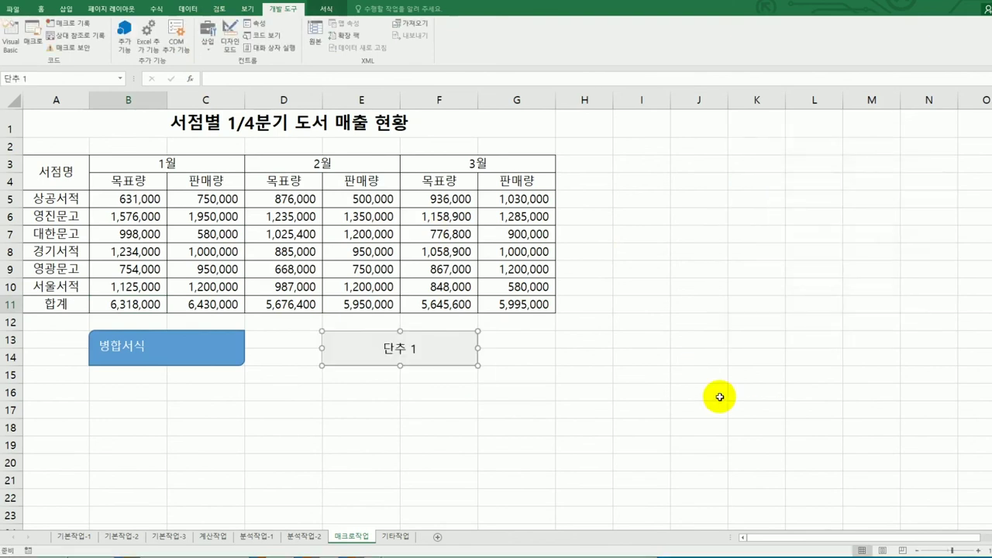
Label the button in E13:F14 as 합계 and finish editing its text
text(하)
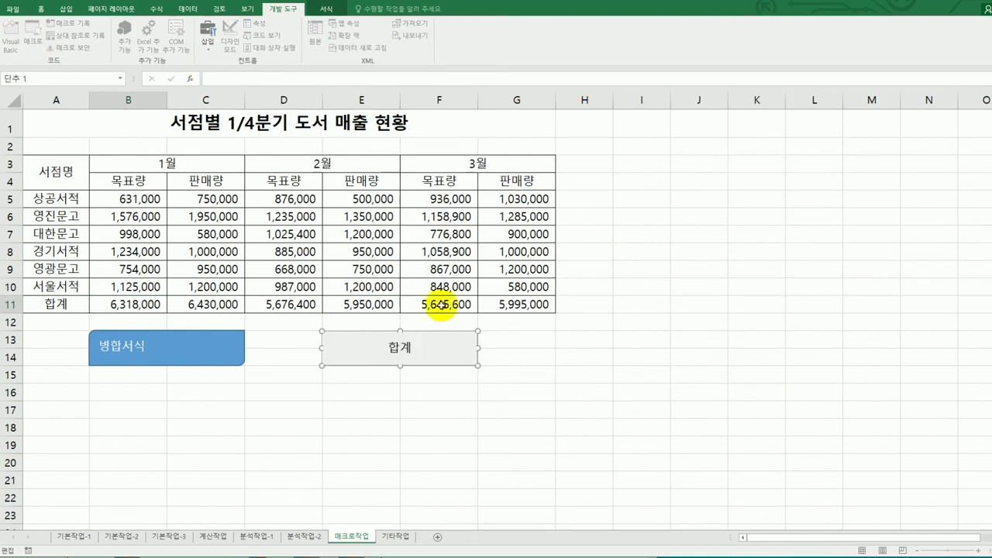
right_click(441, 354)
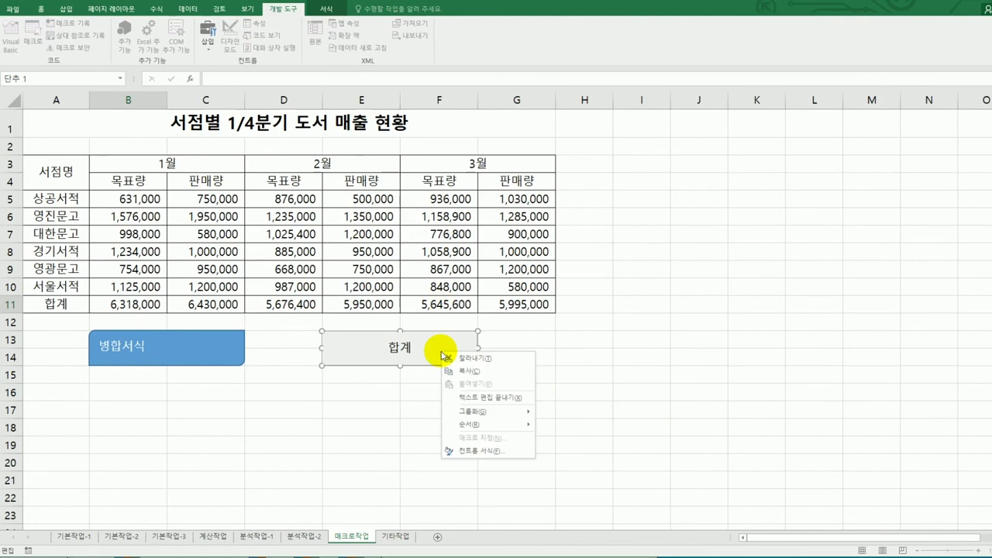
mouse_move(487, 411)
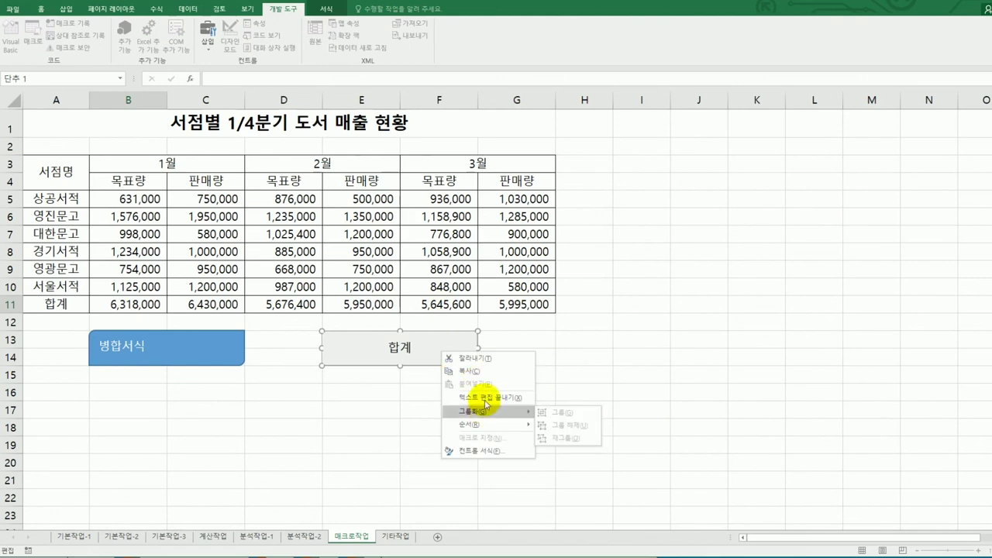
click(583, 407)
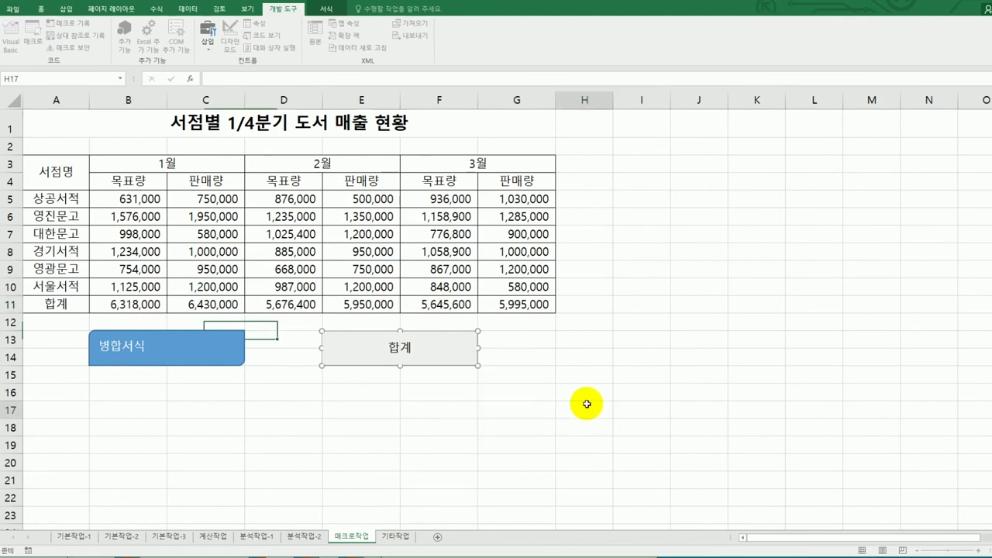
right_click(433, 338)
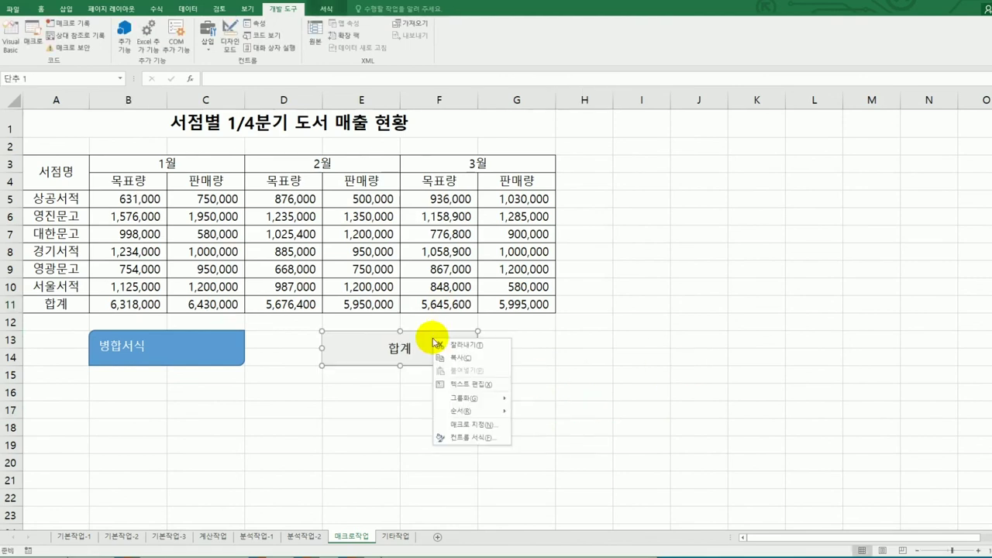
click(463, 386)
click(621, 408)
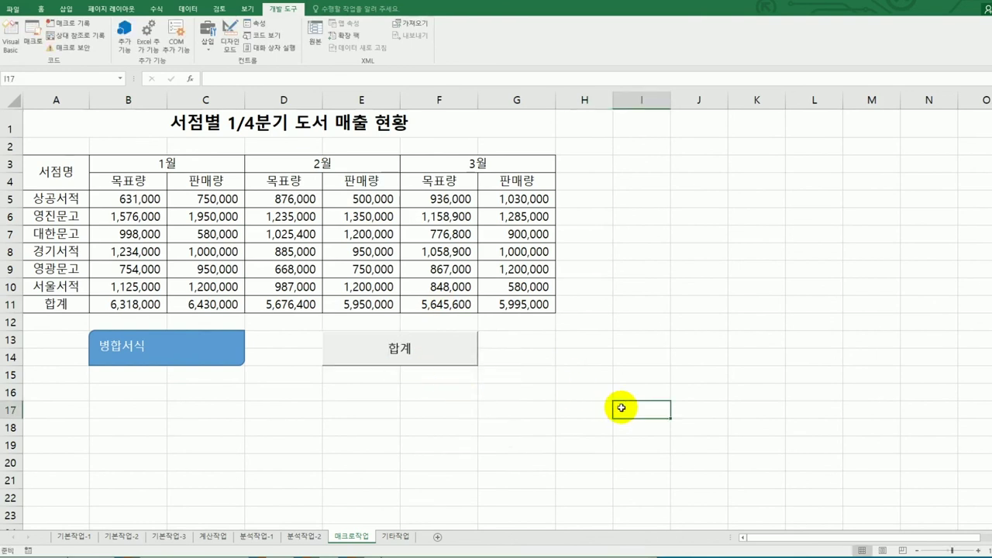
Read the chart modification requirements in the exam document and open the 기타작업 sheet in Excel
key(alt+Tab)
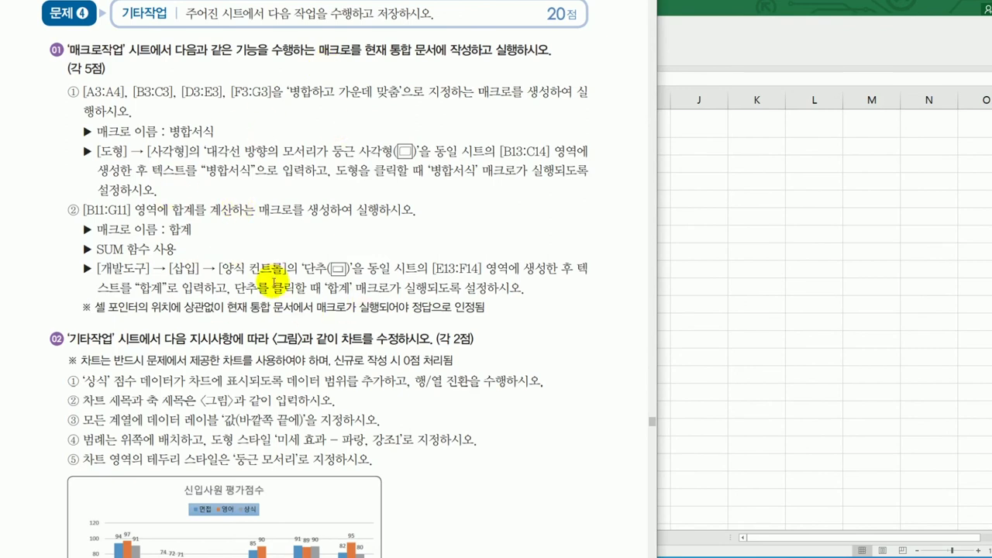
scroll(440, 293, down, 4)
scroll(432, 317, up, 2)
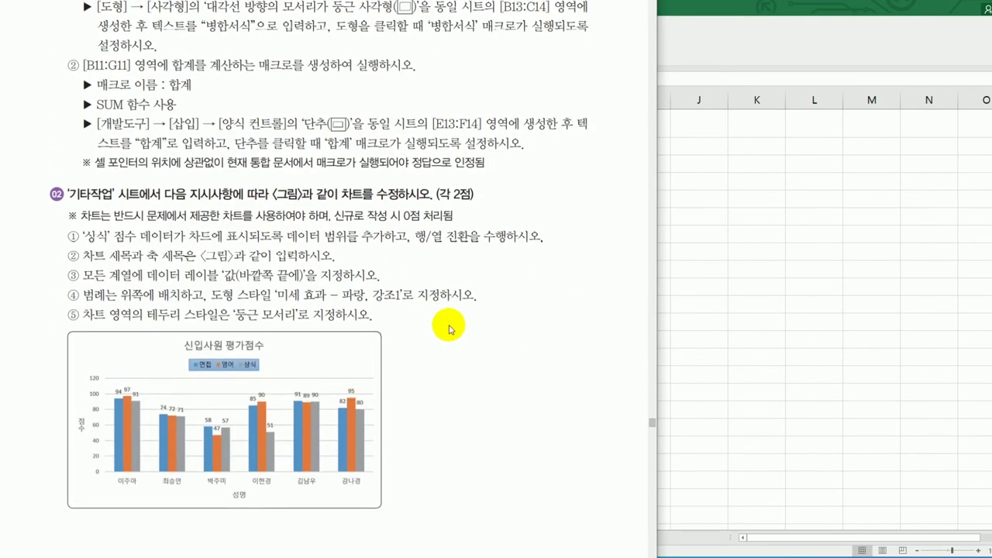
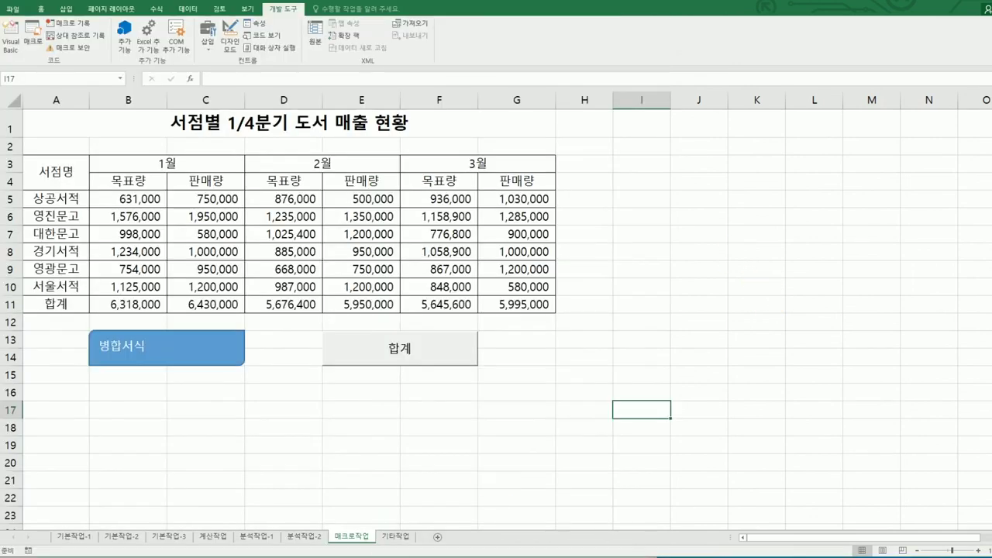
click(393, 542)
scroll(632, 439, down, 2)
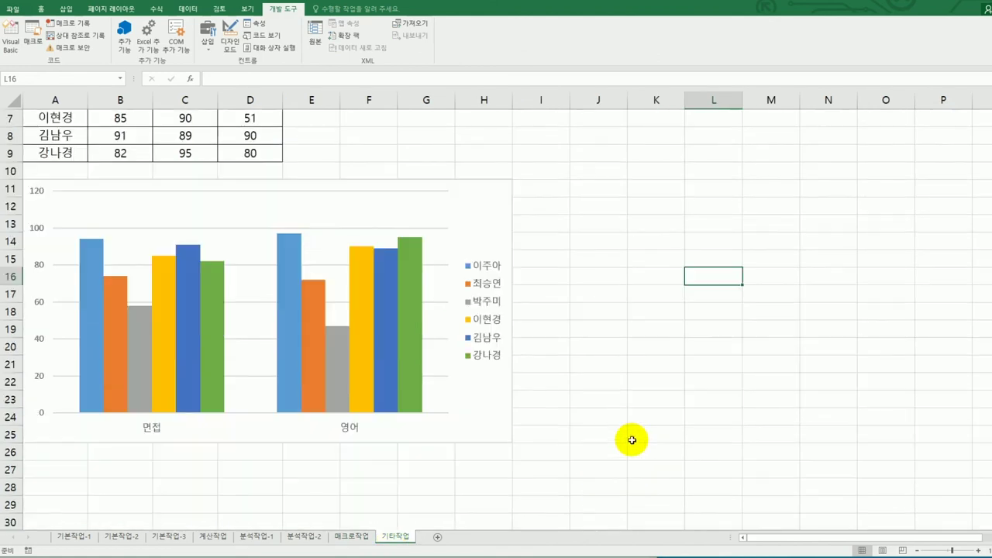
scroll(632, 439, up, 2)
Add the 상식 scores in D3:D9 to the chart as additional data by copying and pasting the range into it
click(470, 315)
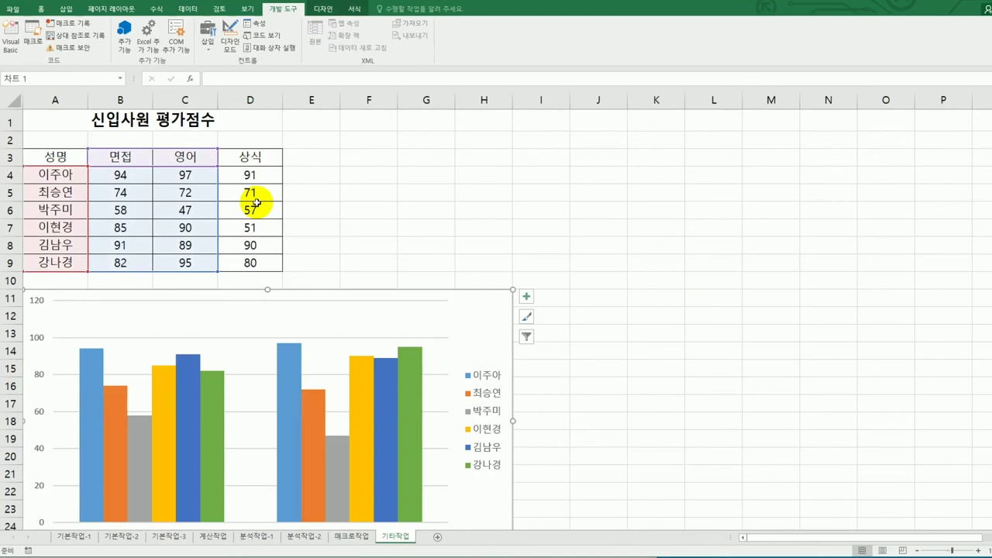
drag(258, 157, 265, 263)
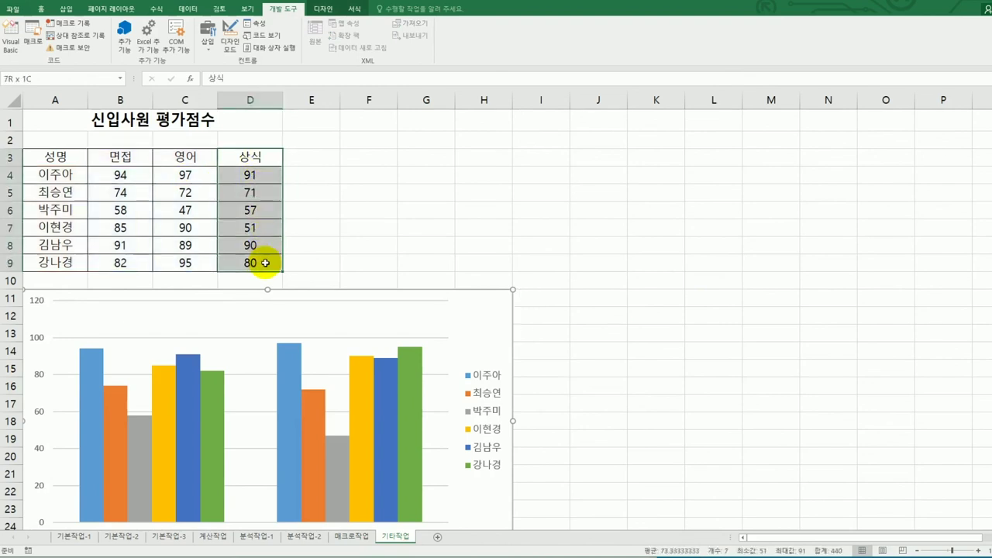
key(ctrl+c)
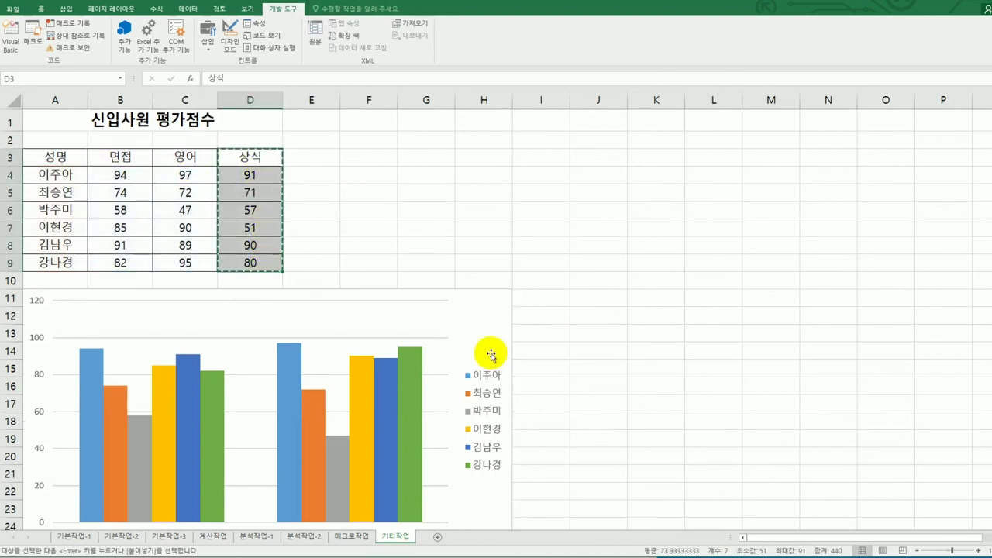
click(492, 355)
key(ctrl+v)
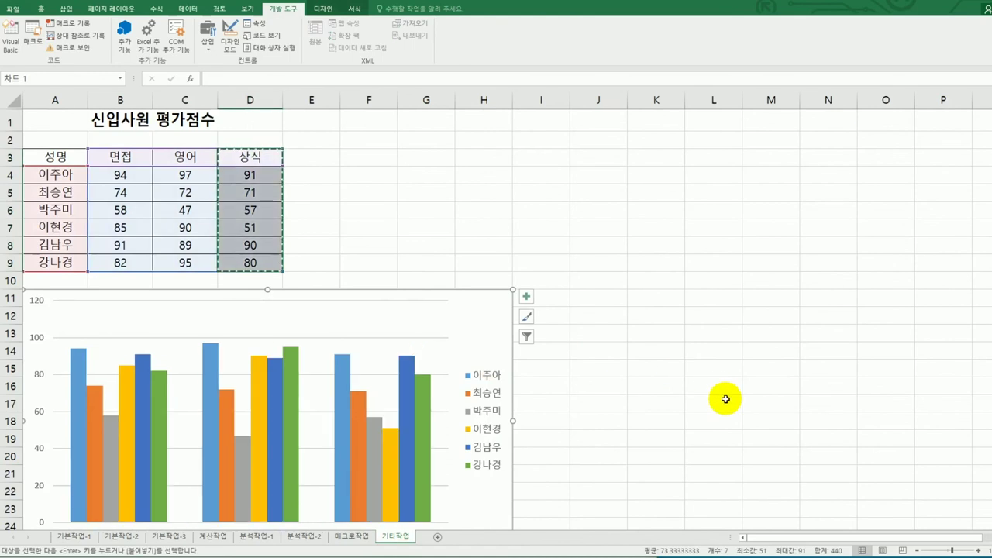
scroll(726, 399, down, 2)
scroll(726, 399, up, 1)
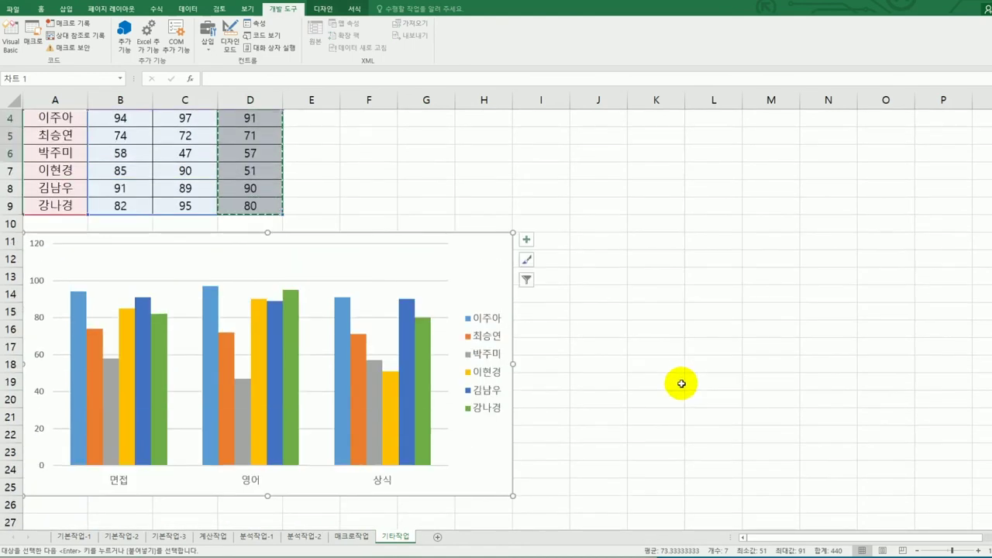
Switch the chart's rows and columns in its data source selection and apply the change
right_click(473, 271)
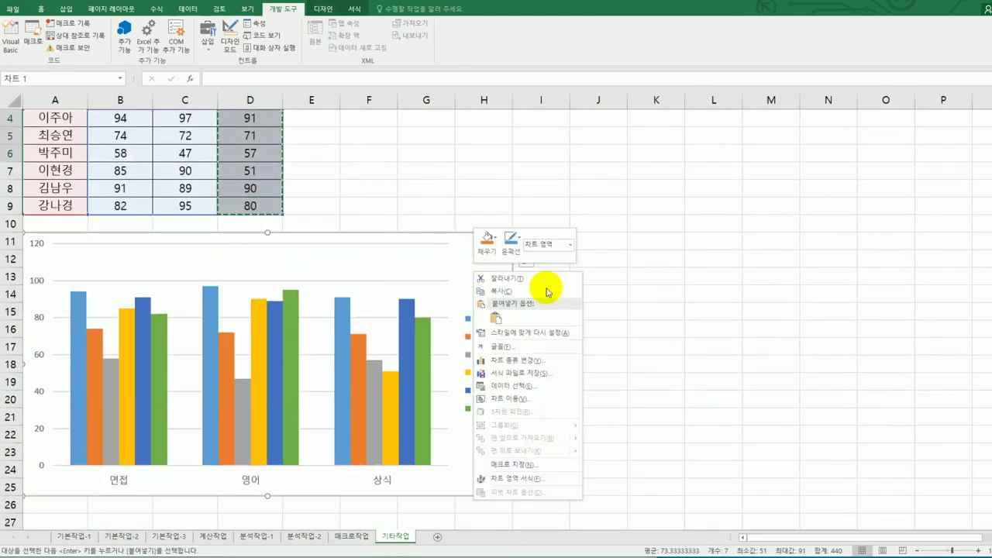
click(564, 381)
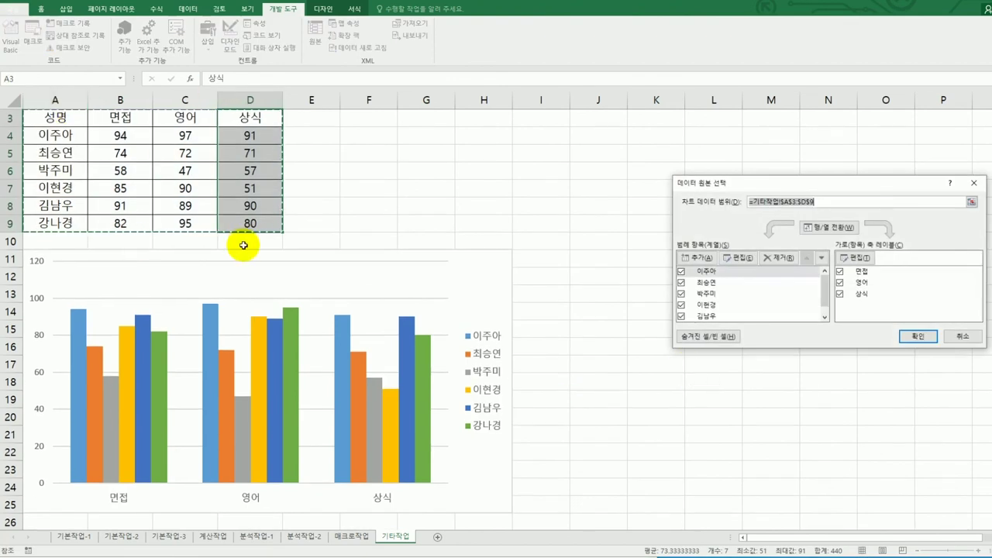
key(alt+Tab)
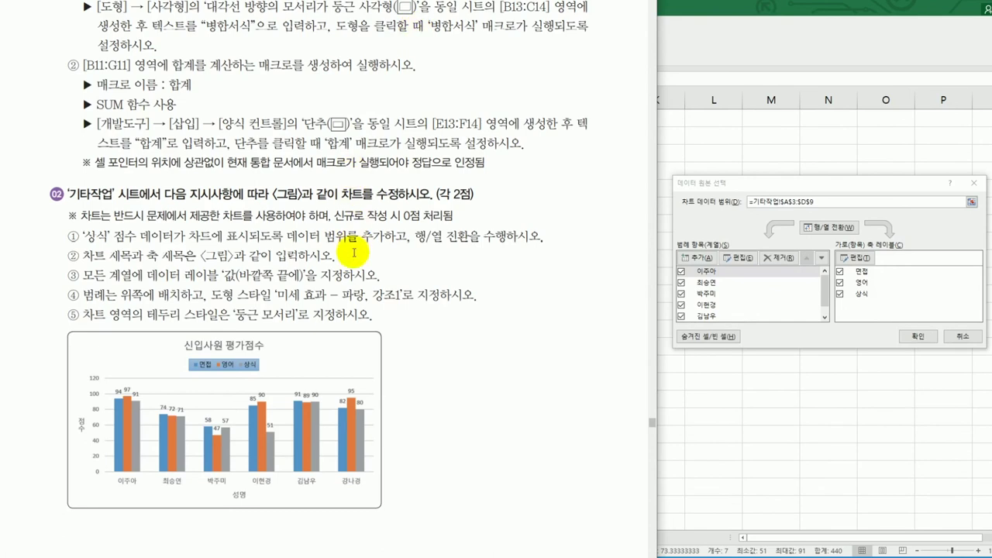
click(835, 228)
click(918, 336)
key(alt+Tab)
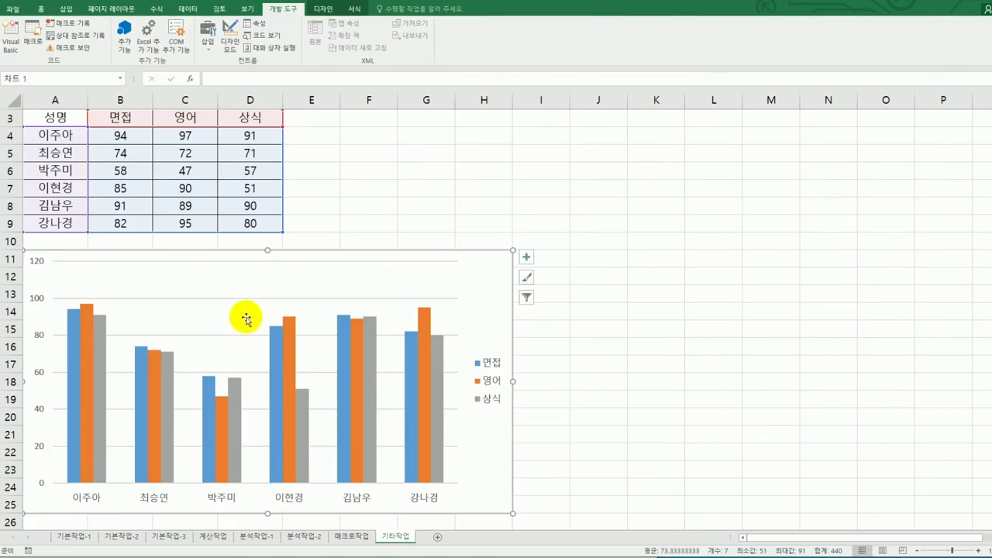
Review the chart's data source selection and close it without making changes
right_click(489, 283)
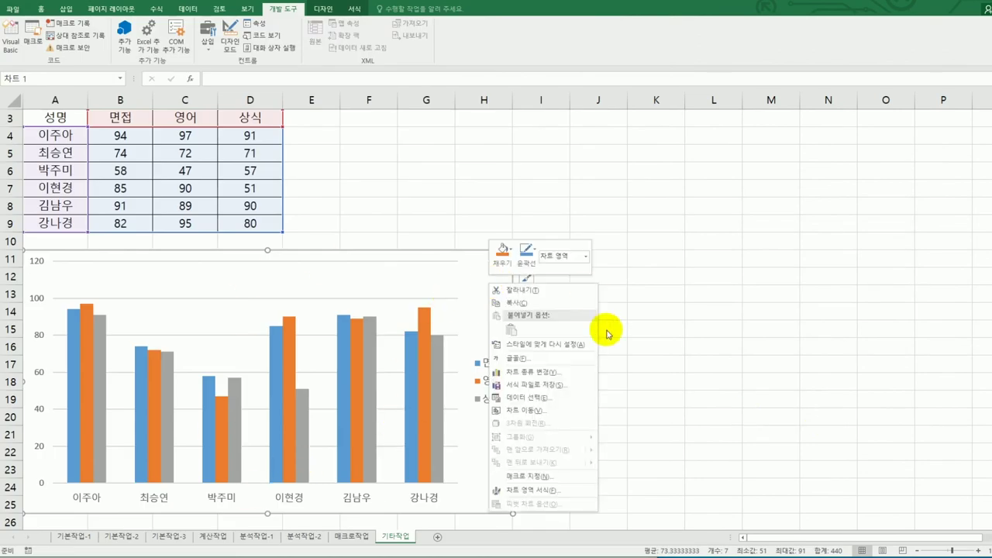
click(583, 403)
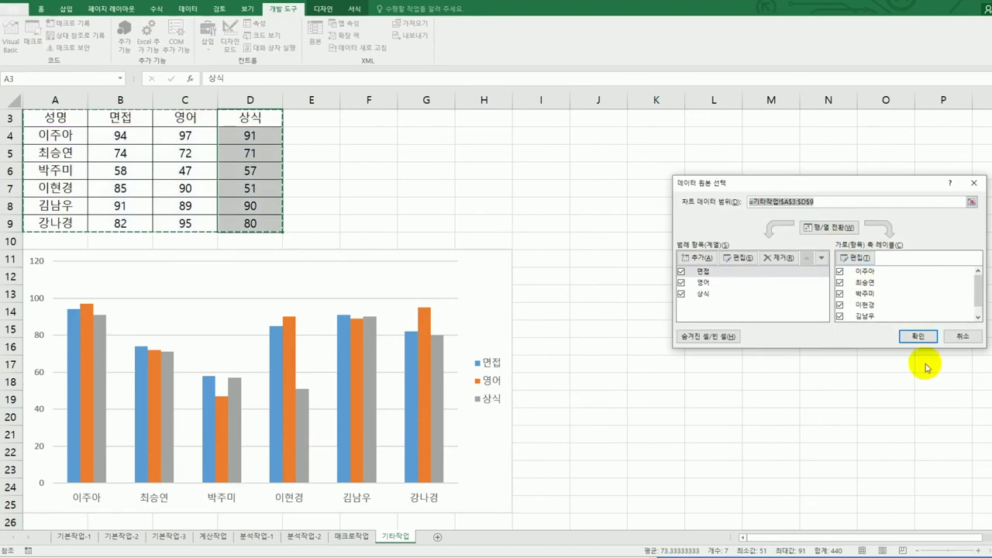
click(961, 335)
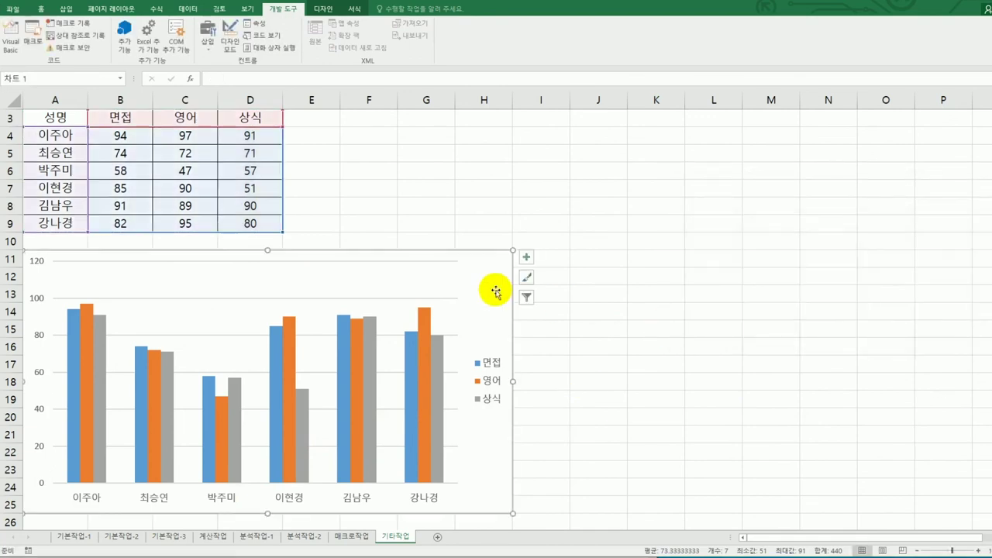
Switch the chart's rows and columns, and switch them back again
click(328, 8)
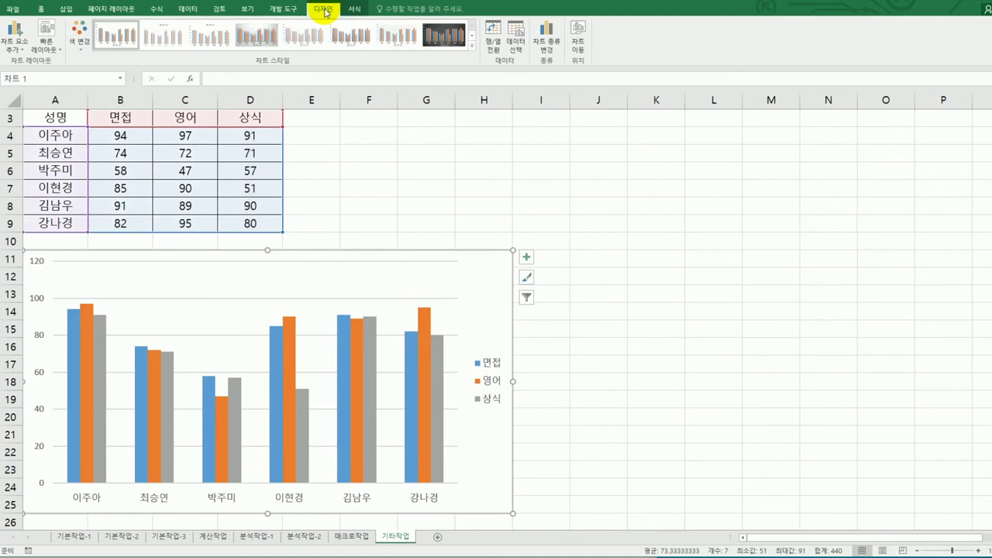
click(490, 51)
click(490, 51)
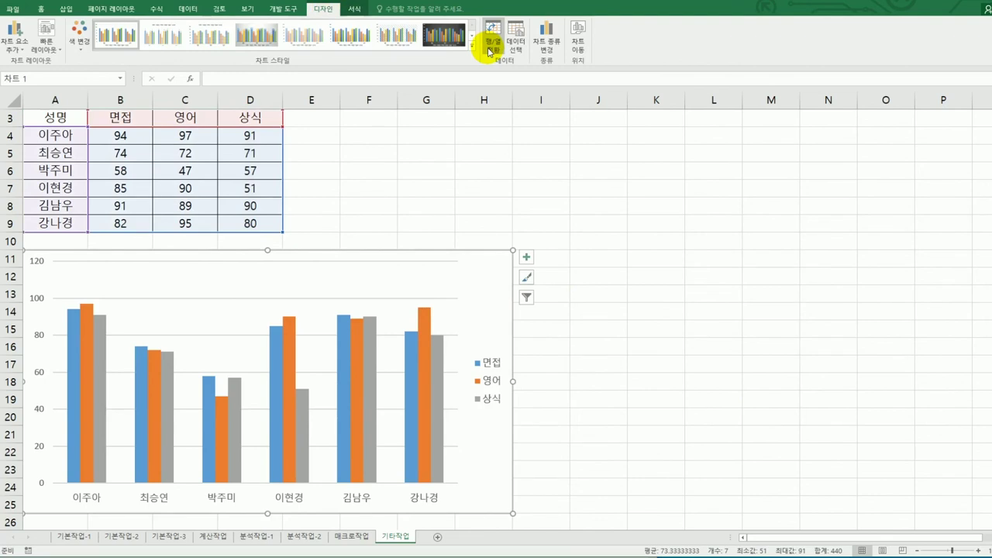
Add a chart title and both the 기본 가로 and 기본 세로 axis titles to the chart
key(alt+Tab)
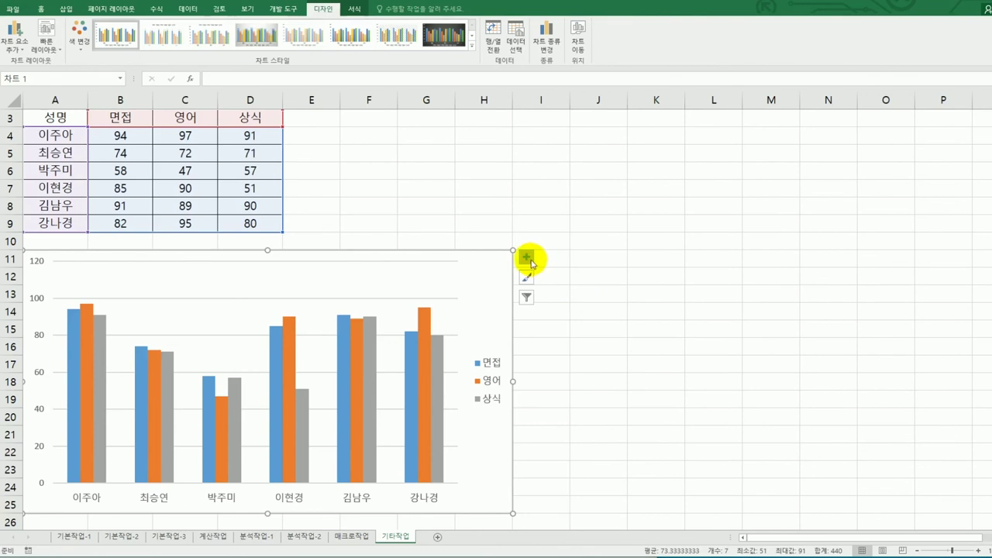
click(528, 258)
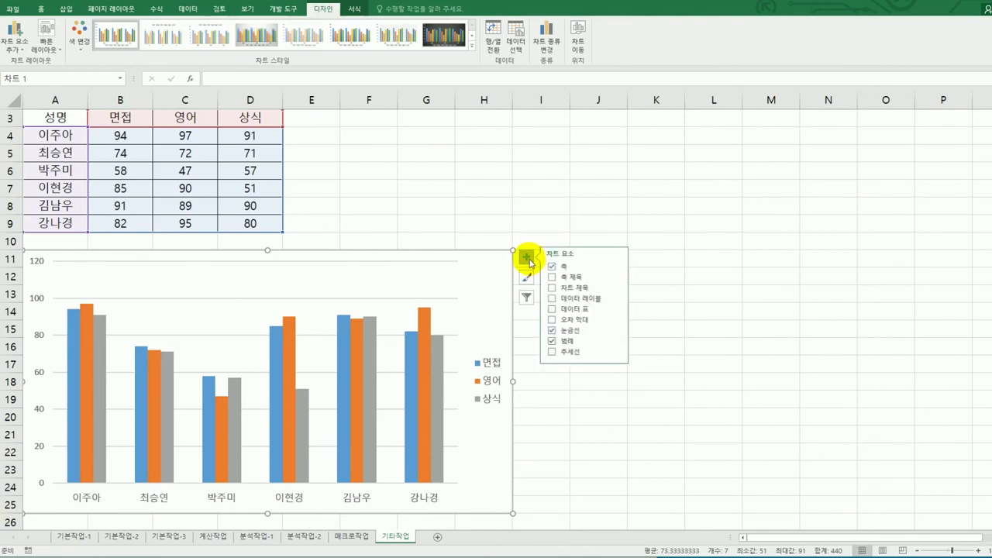
click(553, 288)
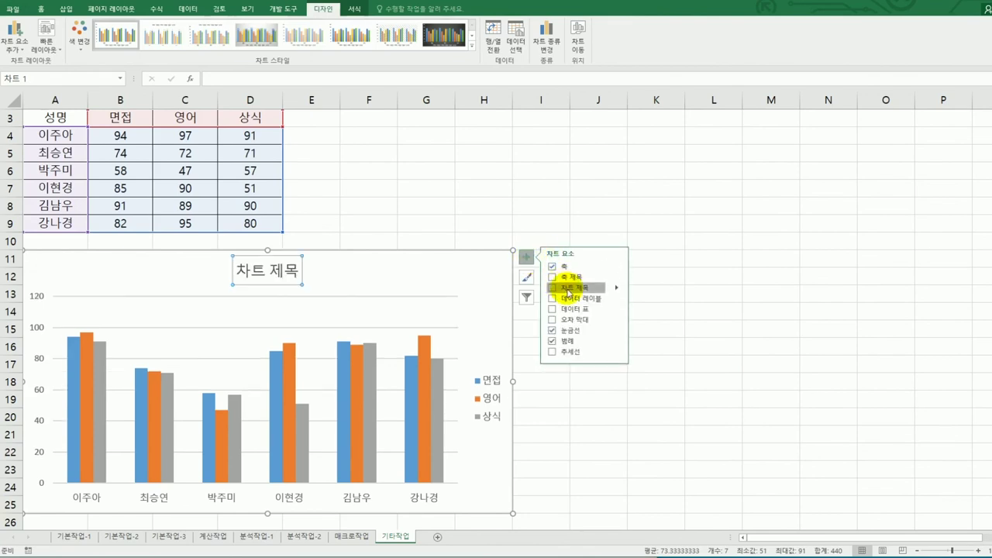
click(619, 278)
click(655, 278)
click(656, 288)
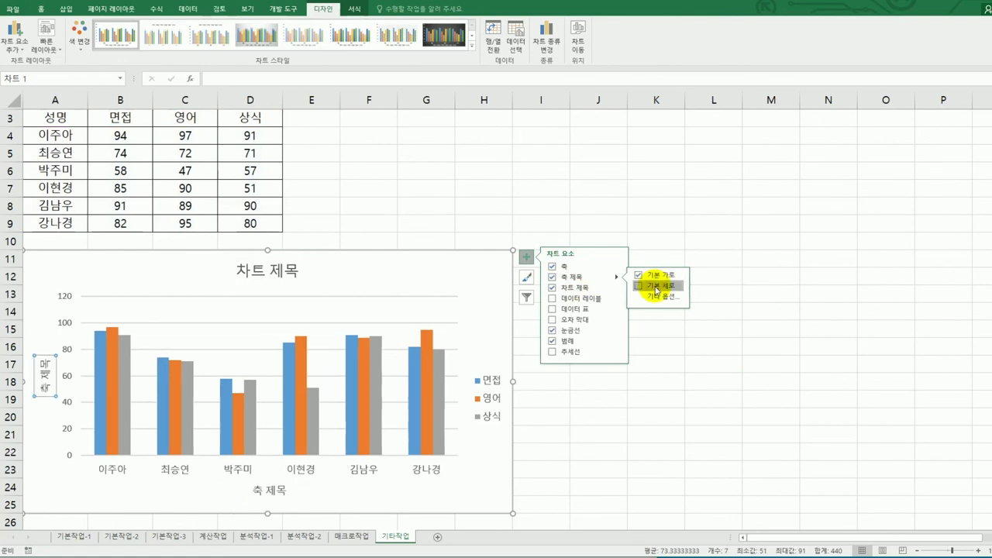
click(745, 318)
Replace the chart title's placeholder text with 신입사원 평가점수
click(233, 275)
drag(235, 270, 303, 270)
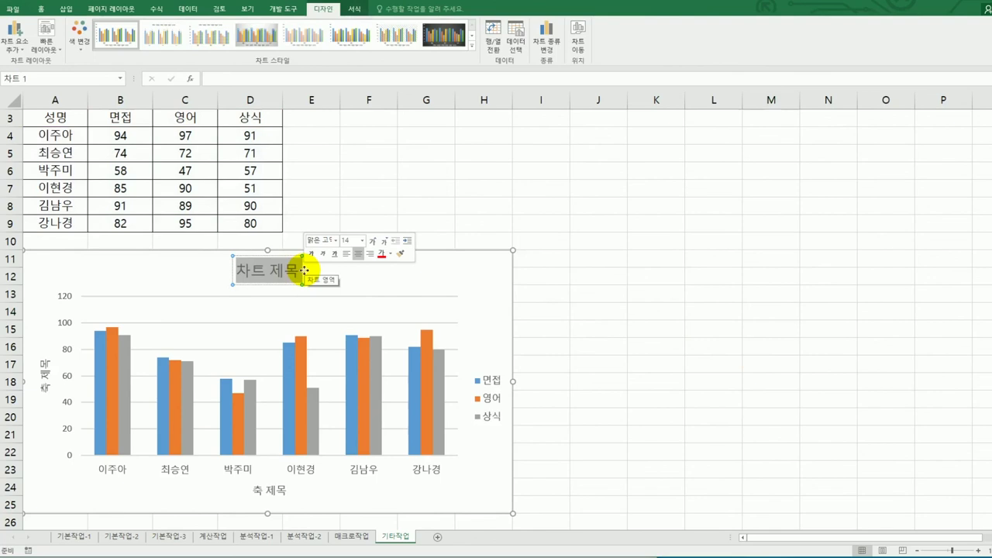
text(신입사우)
text( 평가점수)
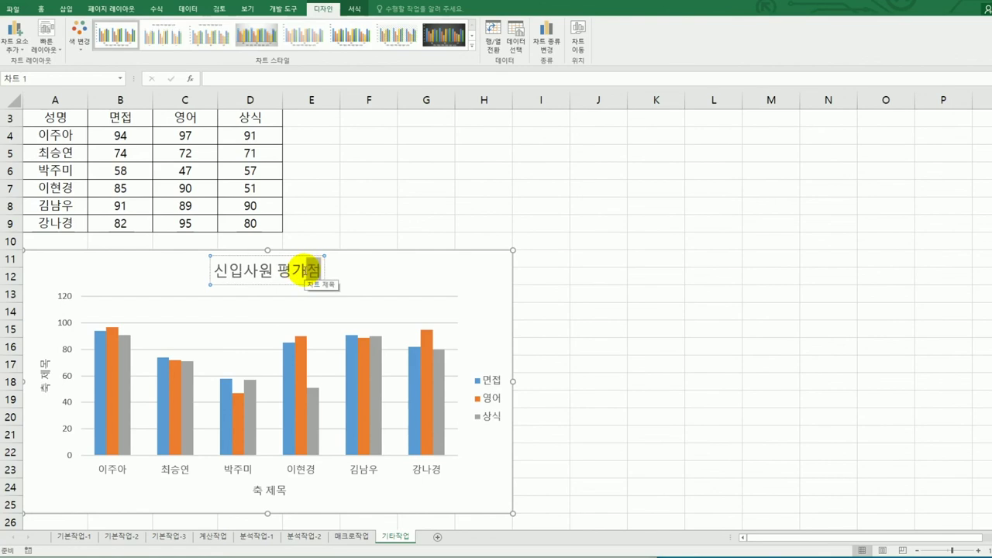
Change the horizontal axis title to 성명 and the vertical axis title to 점수
click(259, 493)
drag(257, 493, 283, 494)
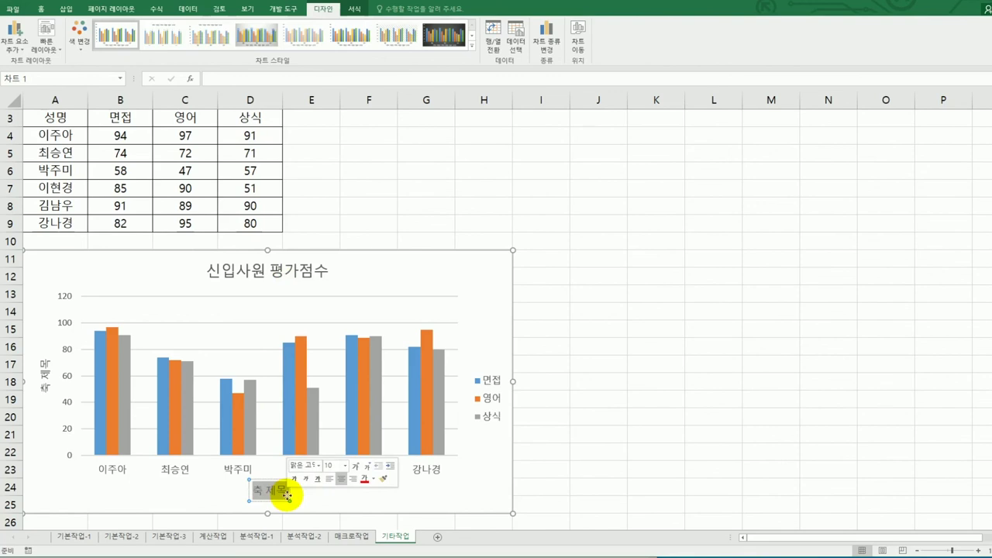
text(성ㅁ)
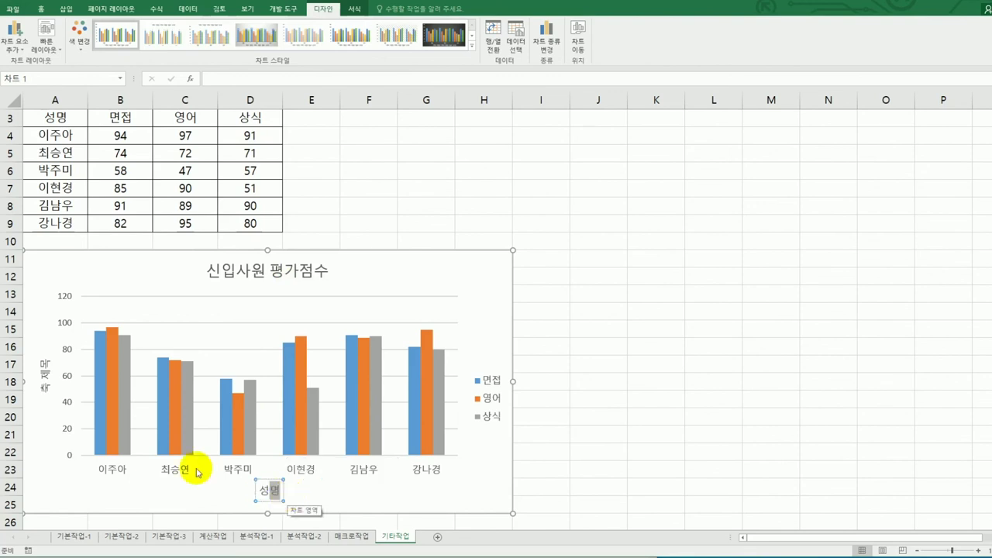
click(45, 372)
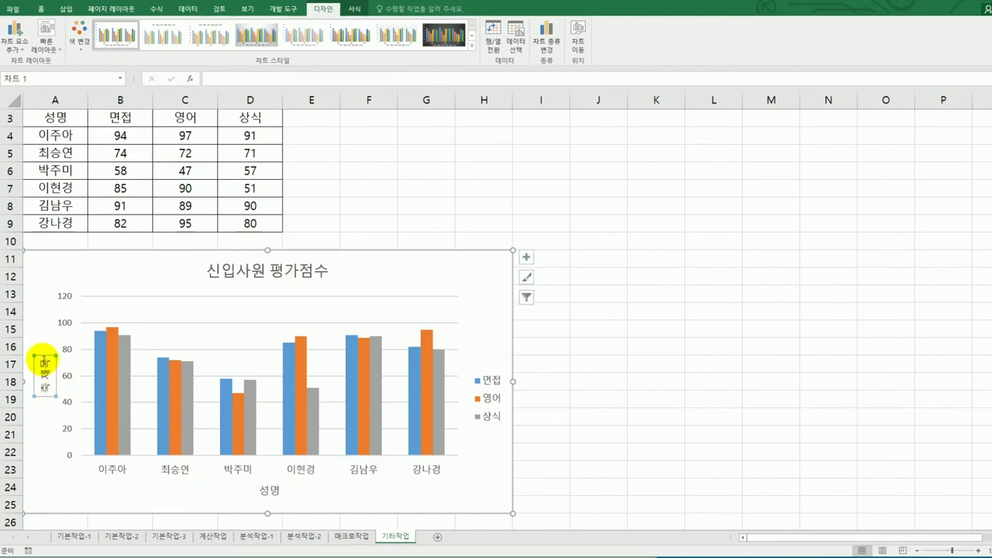
drag(44, 361, 44, 394)
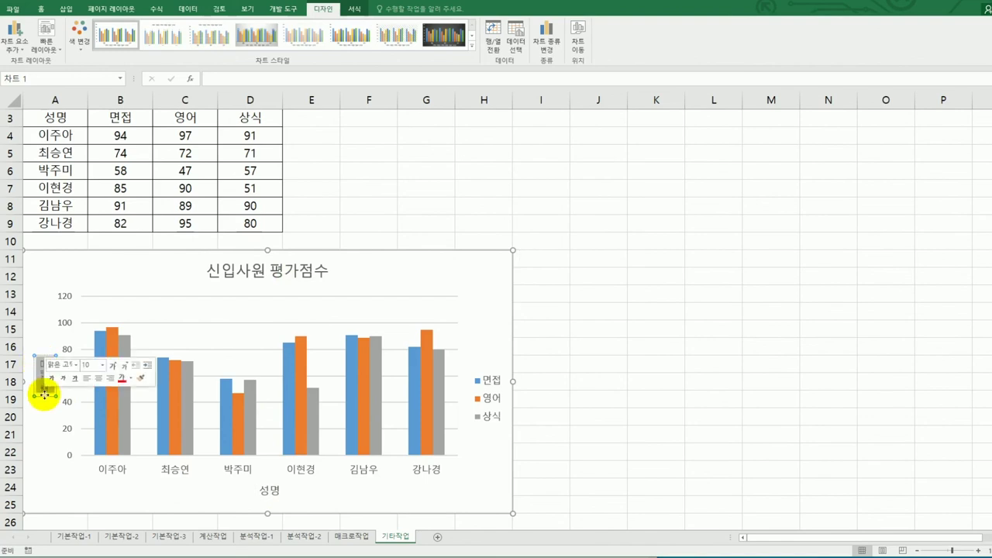
text(점수)
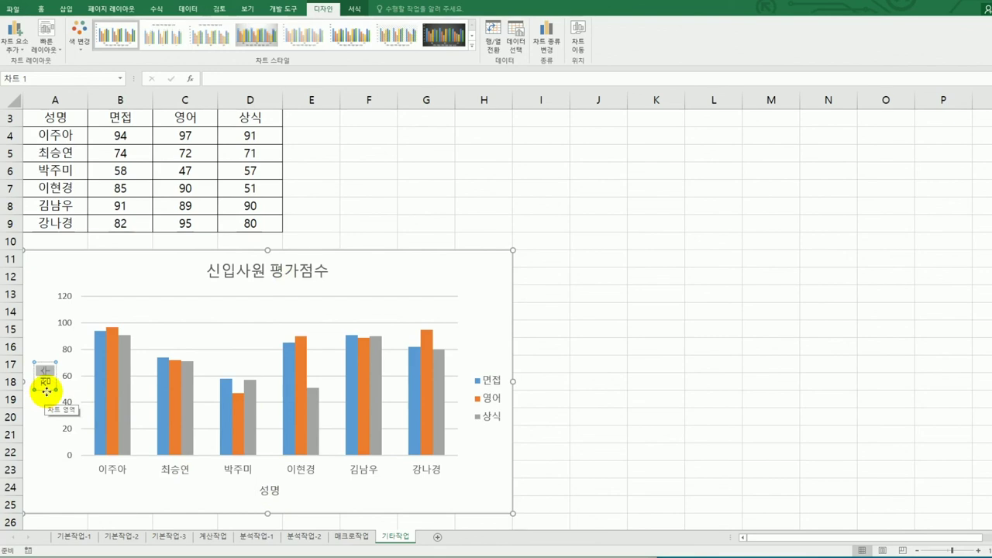
Set the text direction of the 점수 axis title to 세로
right_click(46, 391)
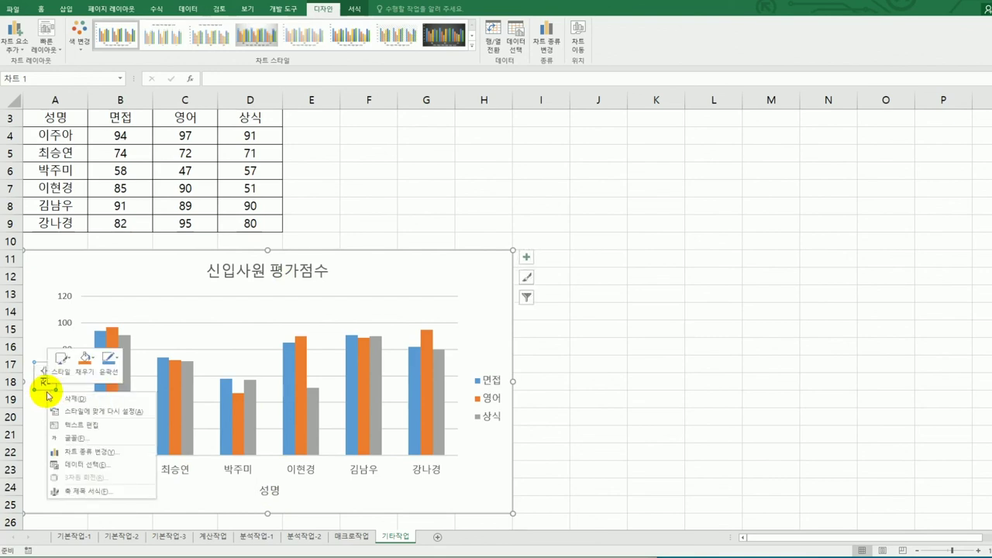
click(83, 492)
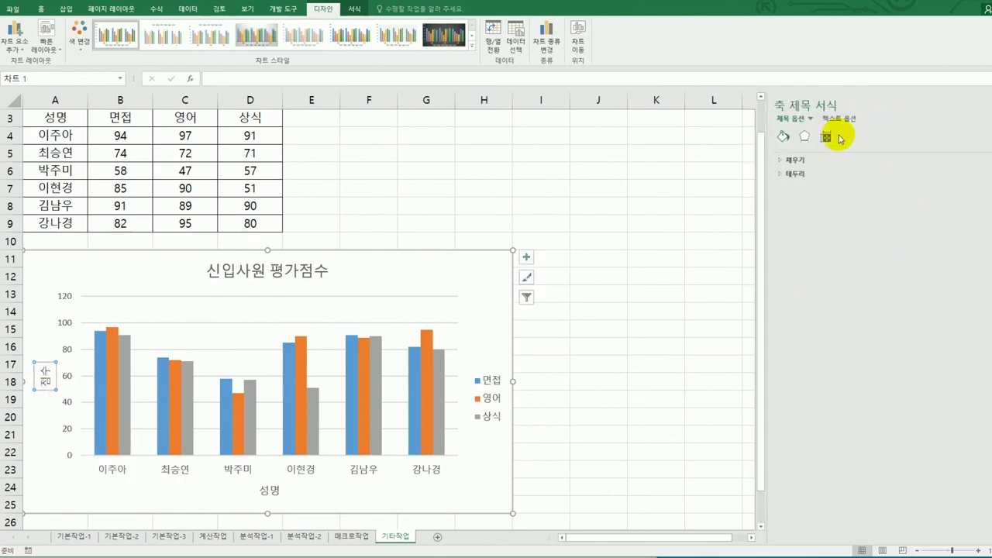
click(826, 138)
click(978, 189)
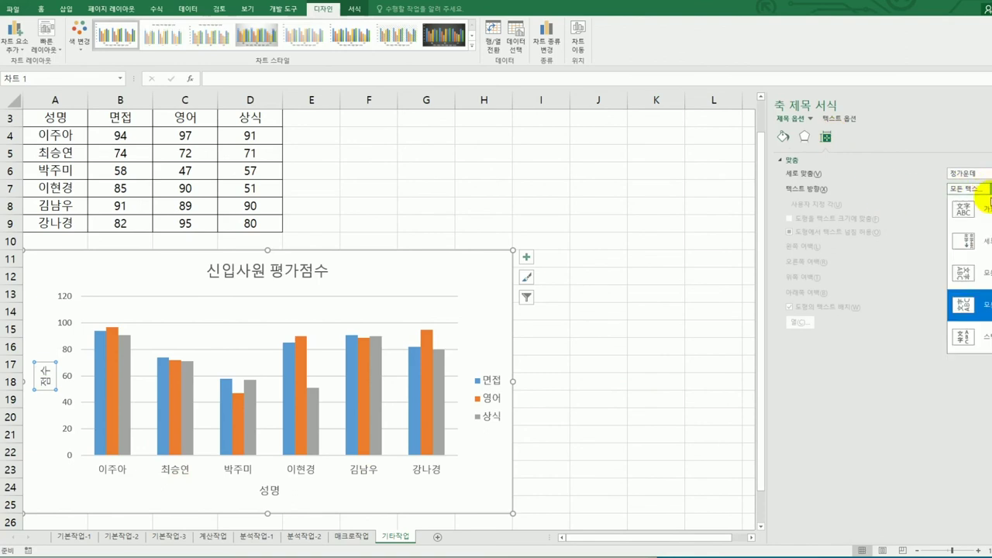
click(986, 245)
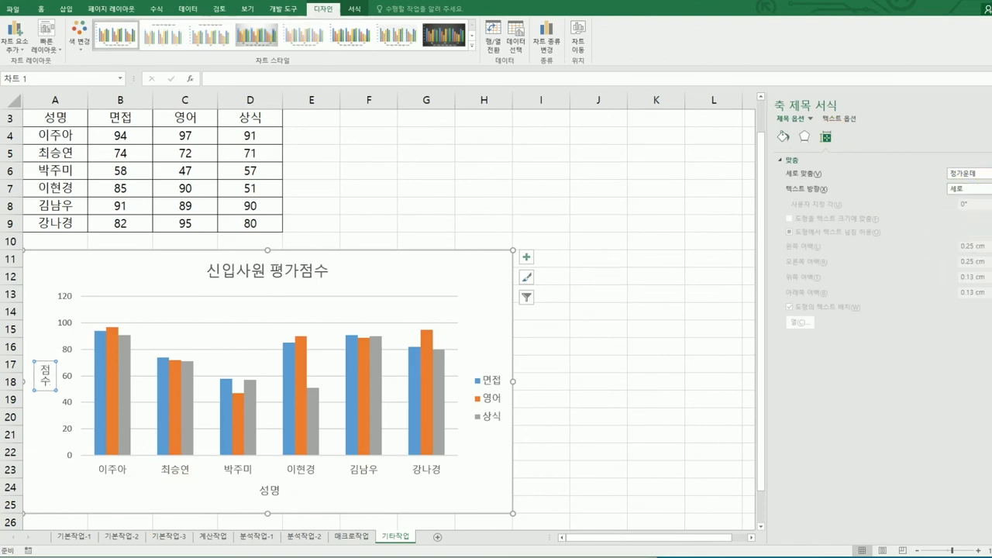
Check the next requirement in the exam document and add data labels to all chart series at 바깥쪽 끝에
key(alt+Tab)
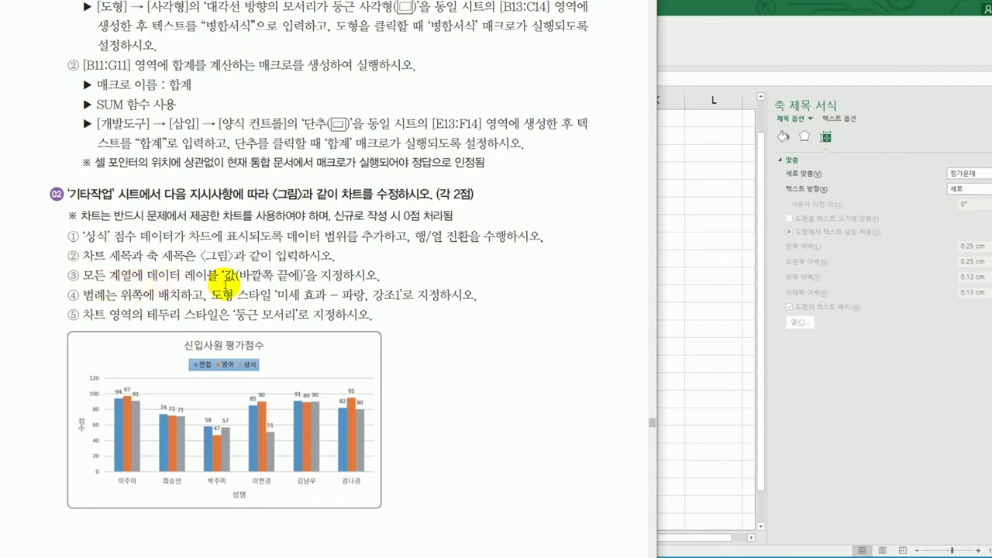
key(alt+Tab)
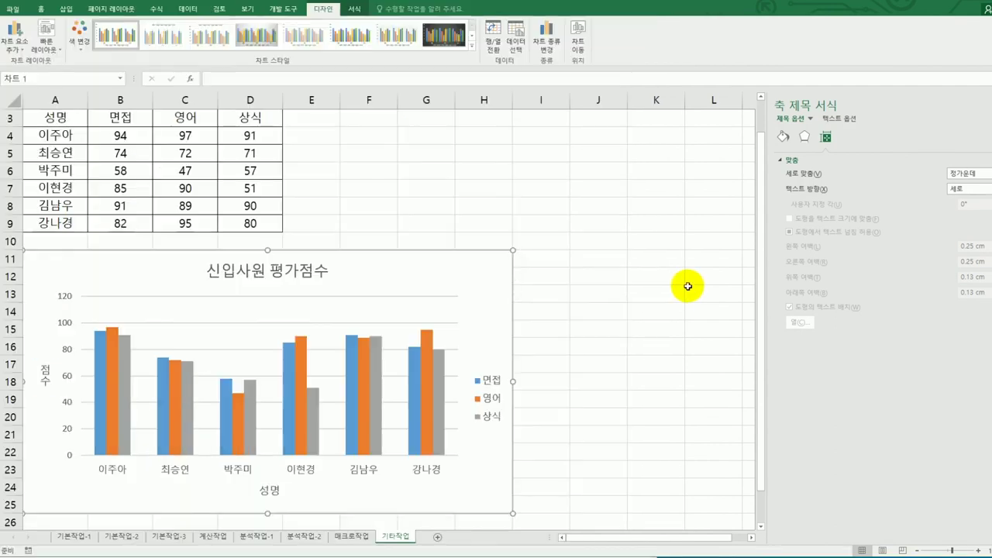
click(526, 257)
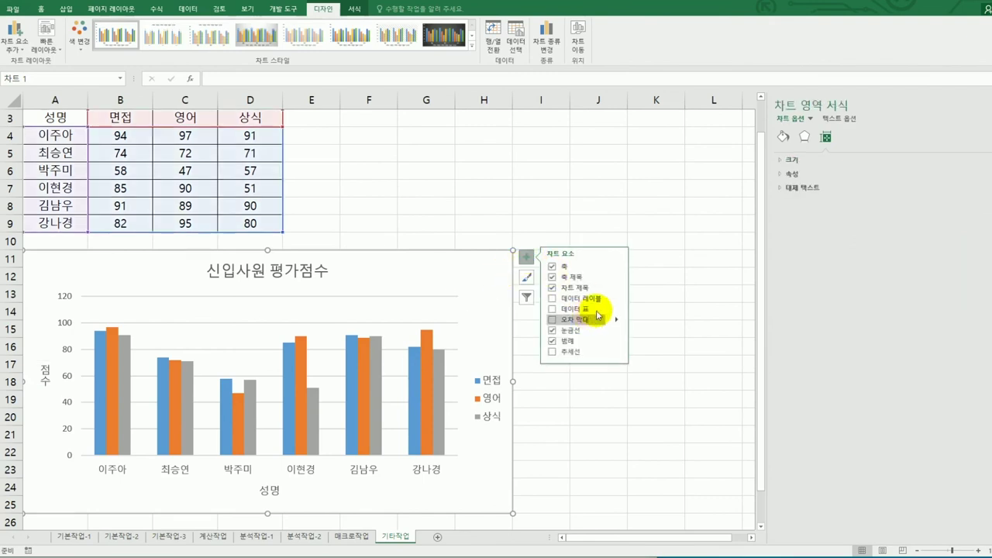
click(619, 300)
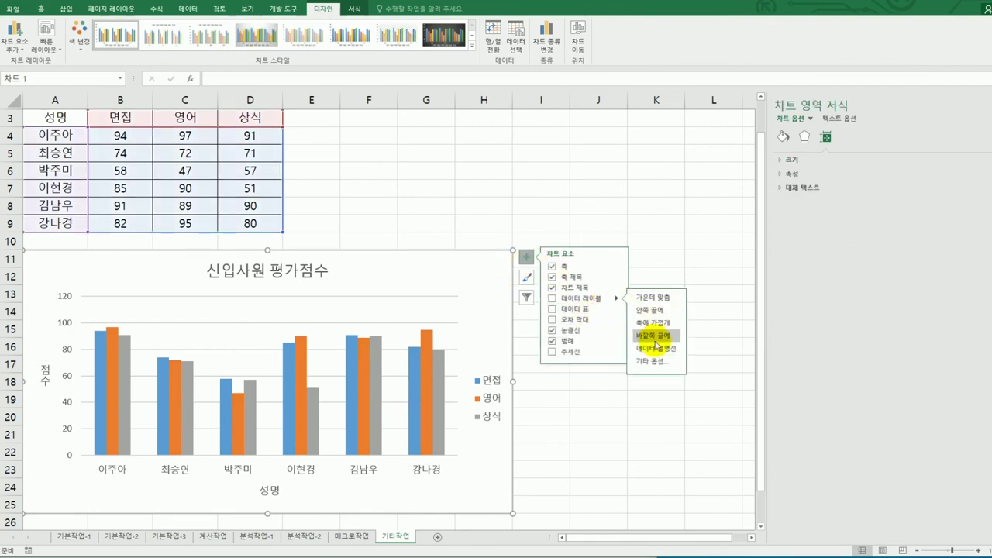
click(655, 338)
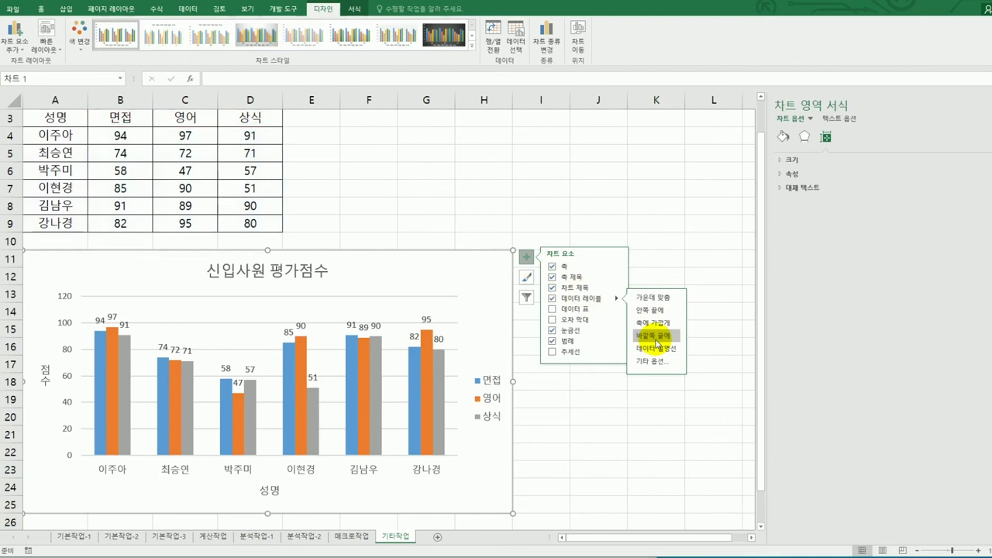
click(637, 440)
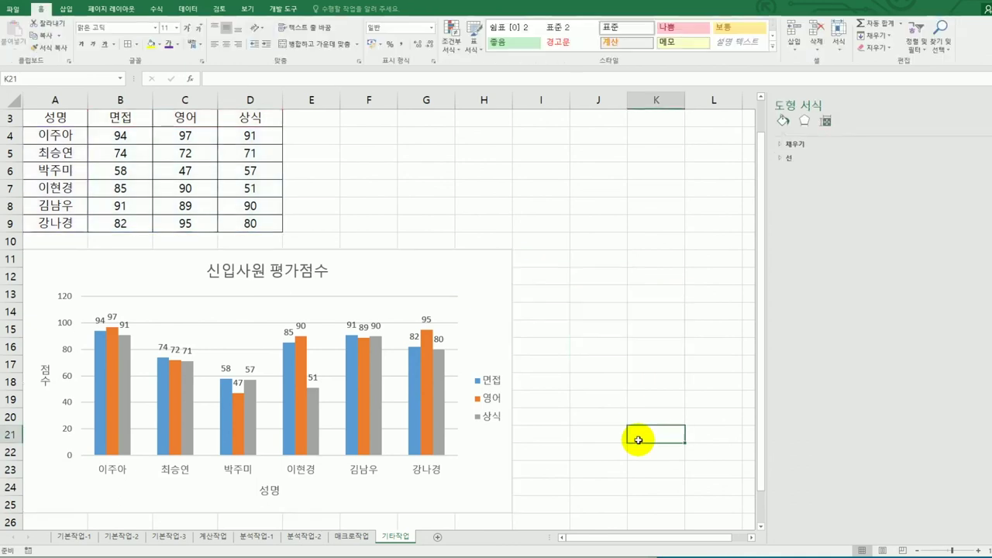
Place the chart's legend at 위쪽 and check the legend style requirement in the exam document
click(490, 275)
click(526, 262)
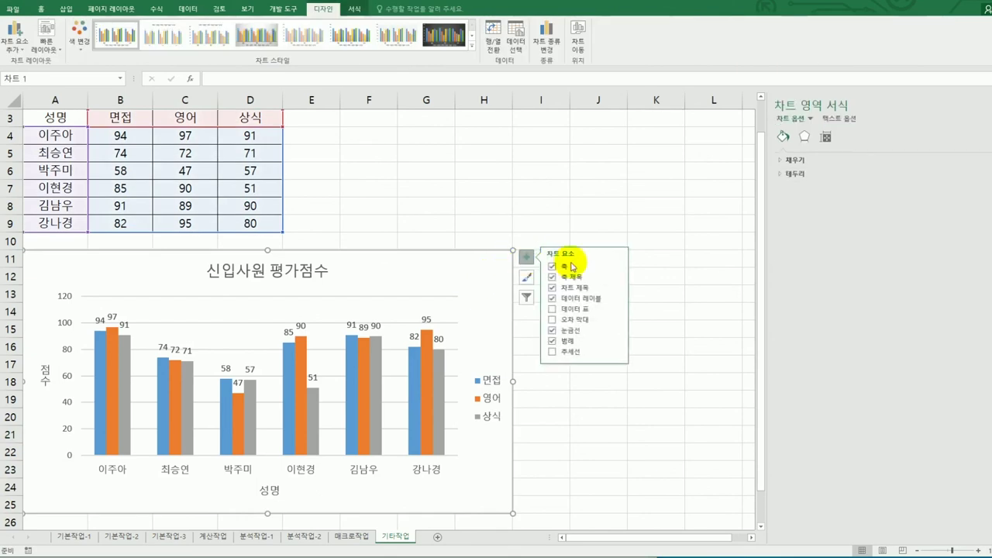
click(615, 340)
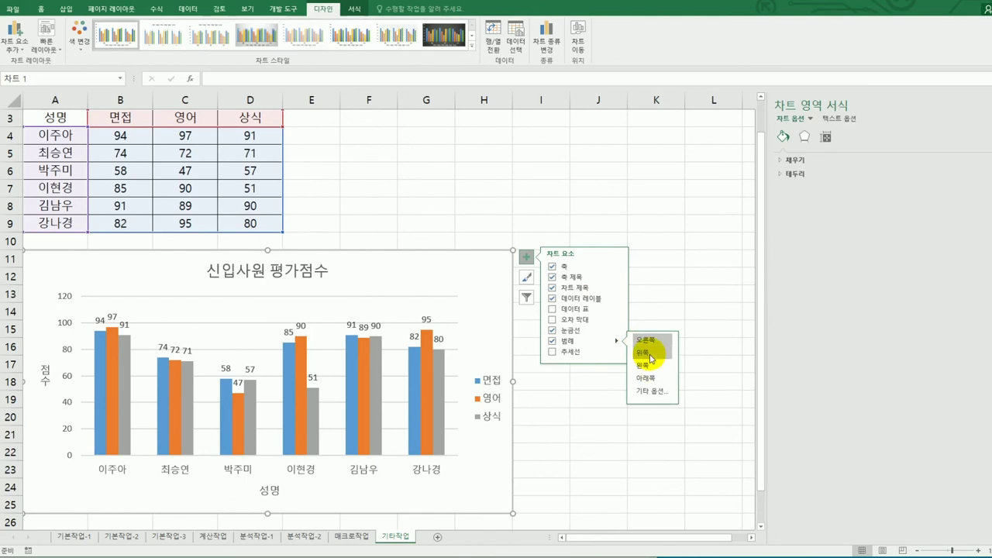
click(650, 354)
key(alt+Tab)
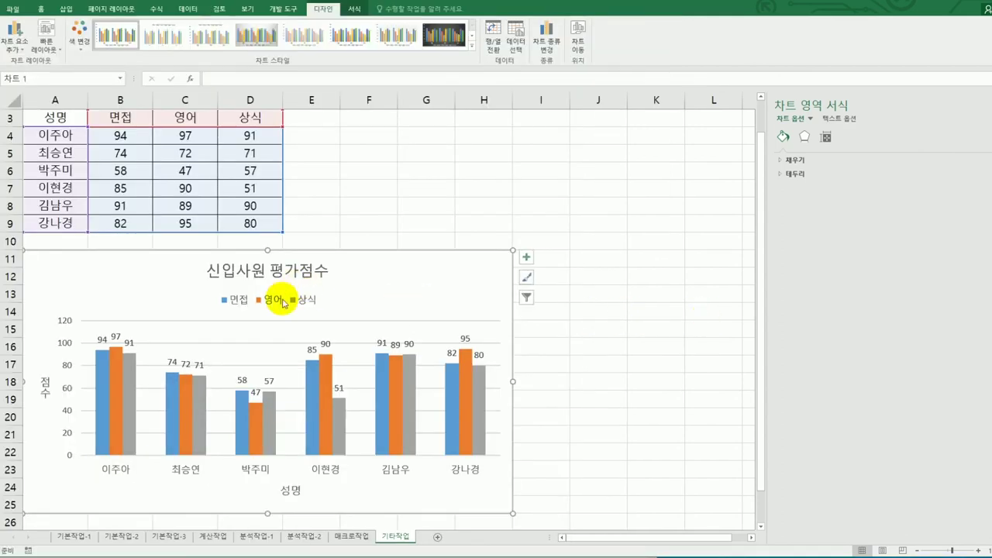
Apply the shape style 미세 효과 - 파랑, 강조 1 to the chart legend
click(279, 300)
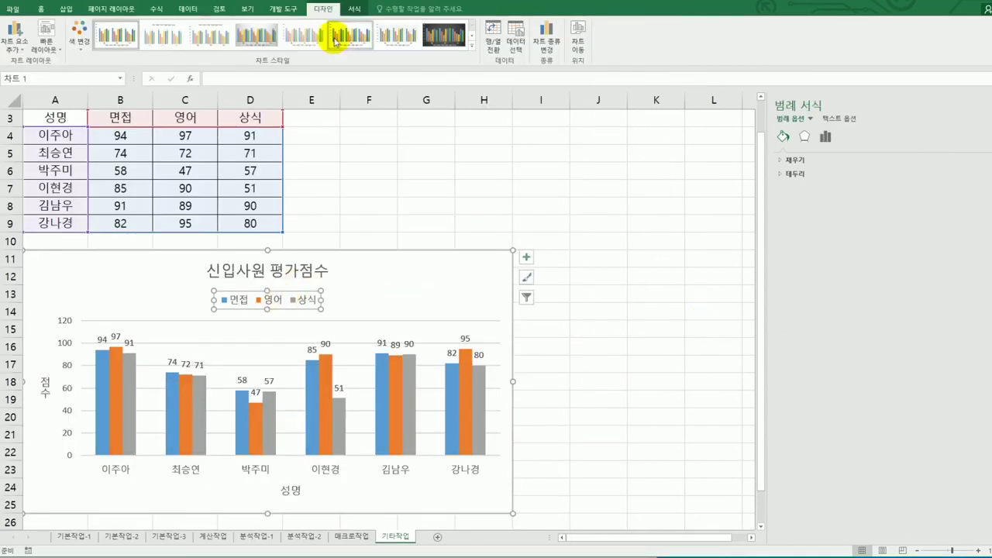
click(350, 10)
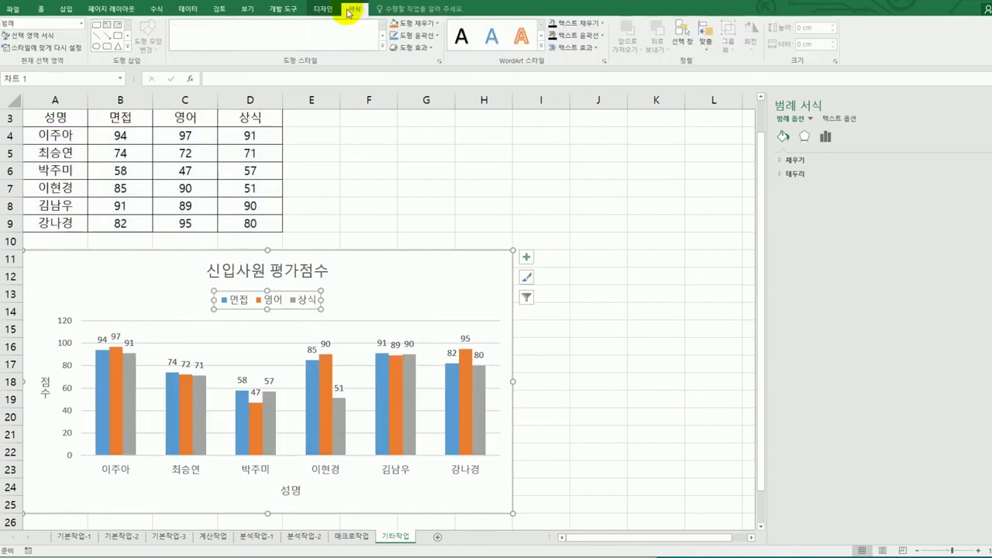
click(381, 46)
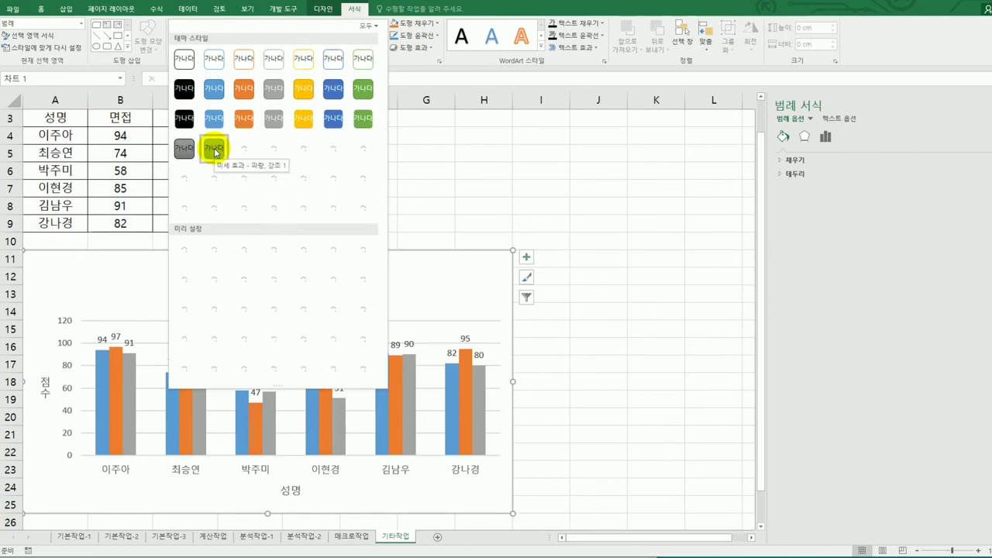
click(215, 150)
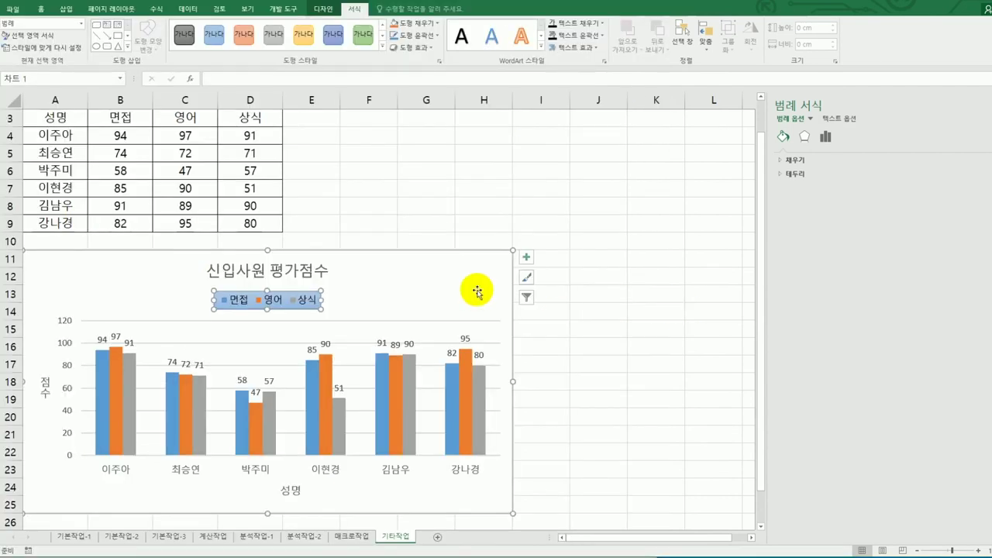
Give the chart area's border 둥근 모서리 and compare the chart with the figure in the exam document
click(477, 291)
click(792, 174)
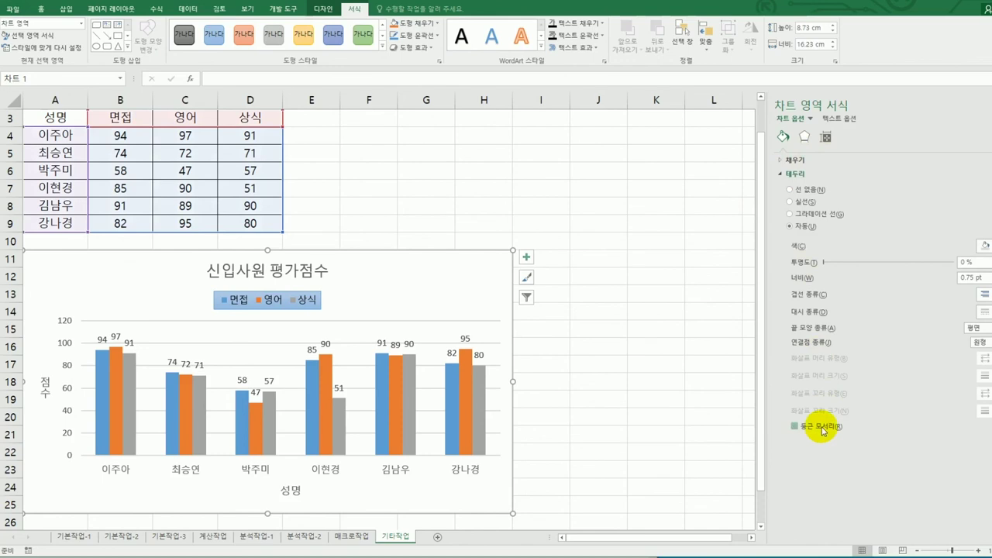
click(649, 432)
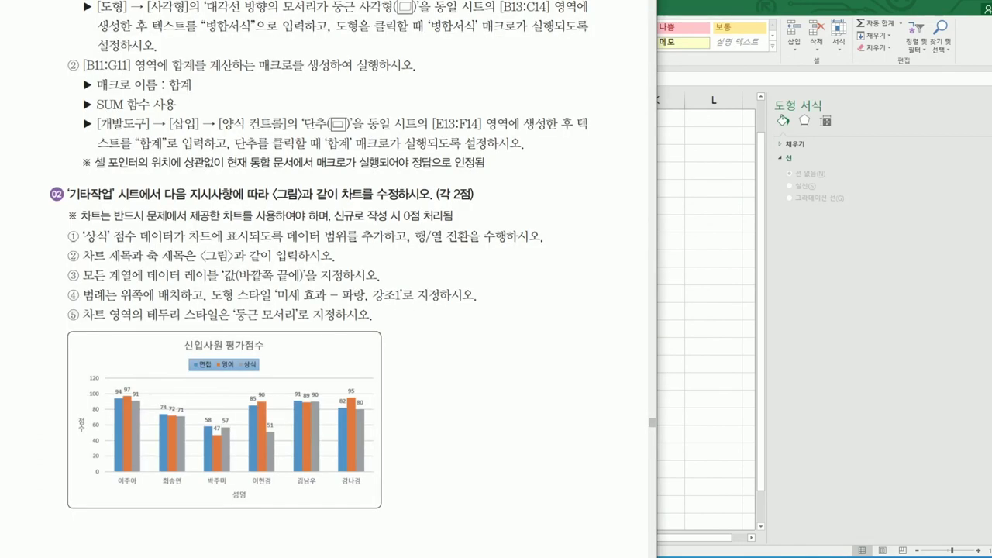
click(687, 380)
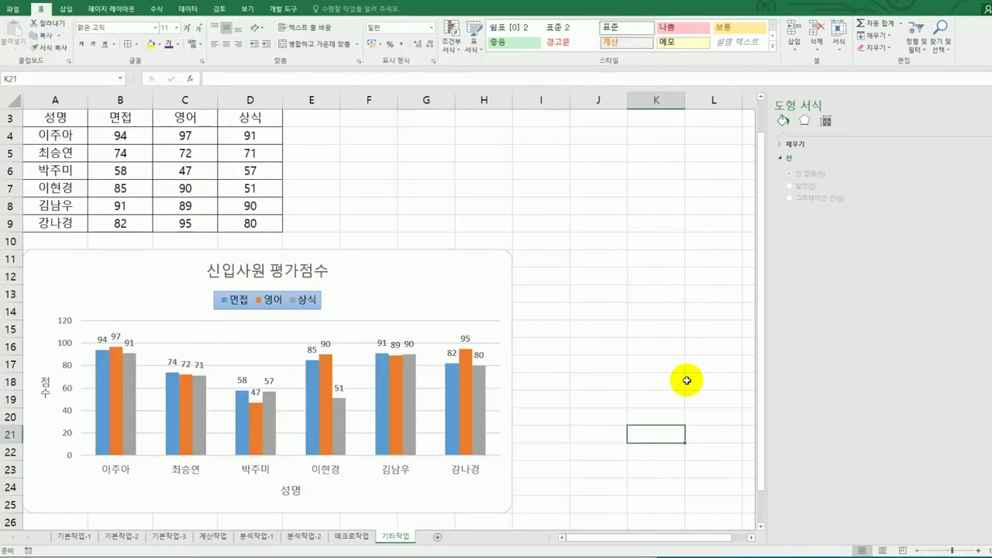